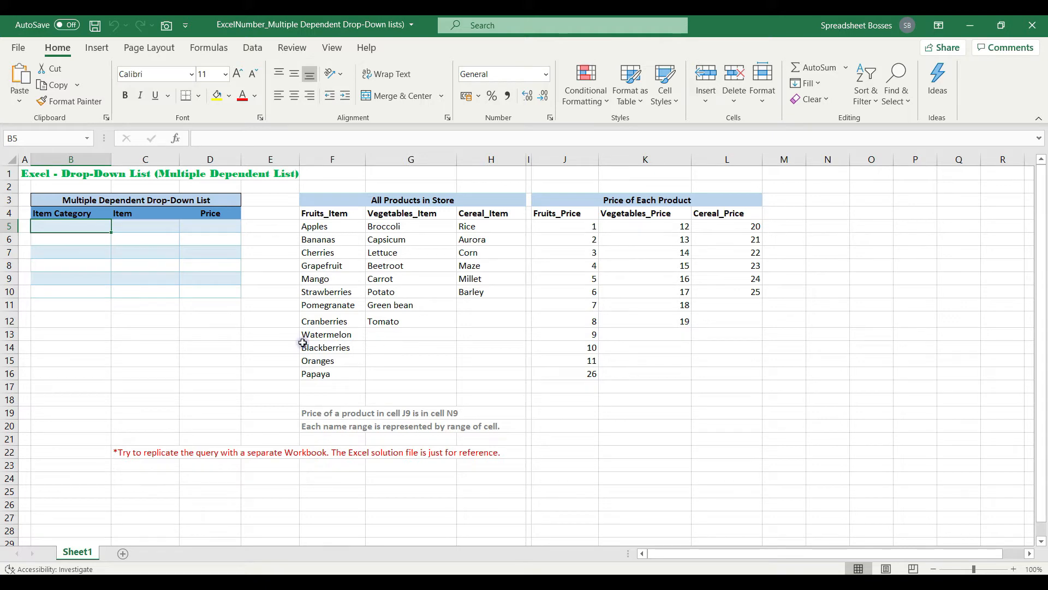
# Examine the category headings and items under All Products in Store and the matching columns under Price of Each Product
pyautogui.moveTo(327, 214); pyautogui.dragTo(491, 214)
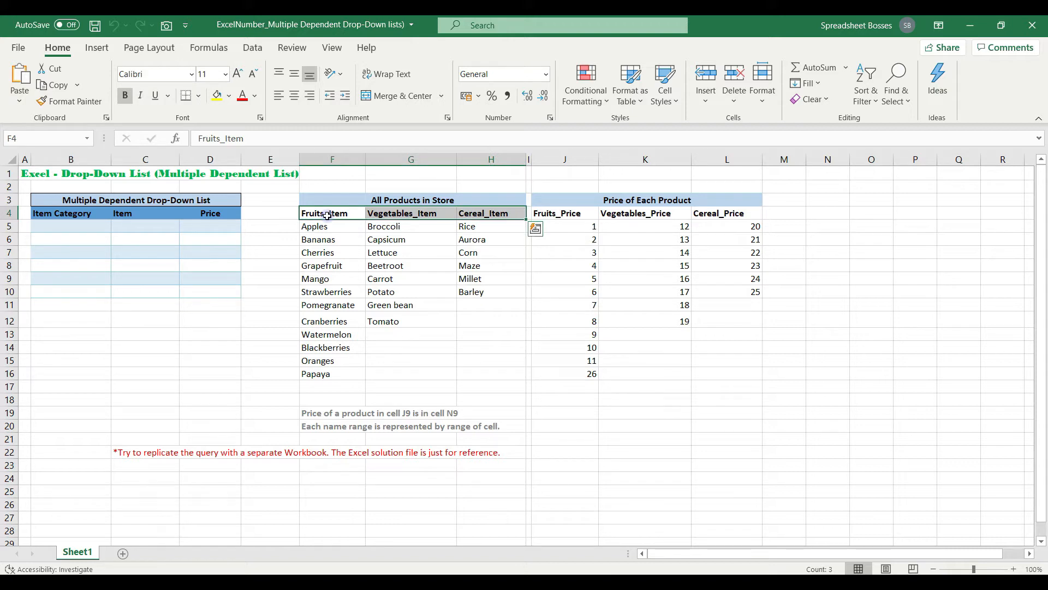
pyautogui.press('Left')
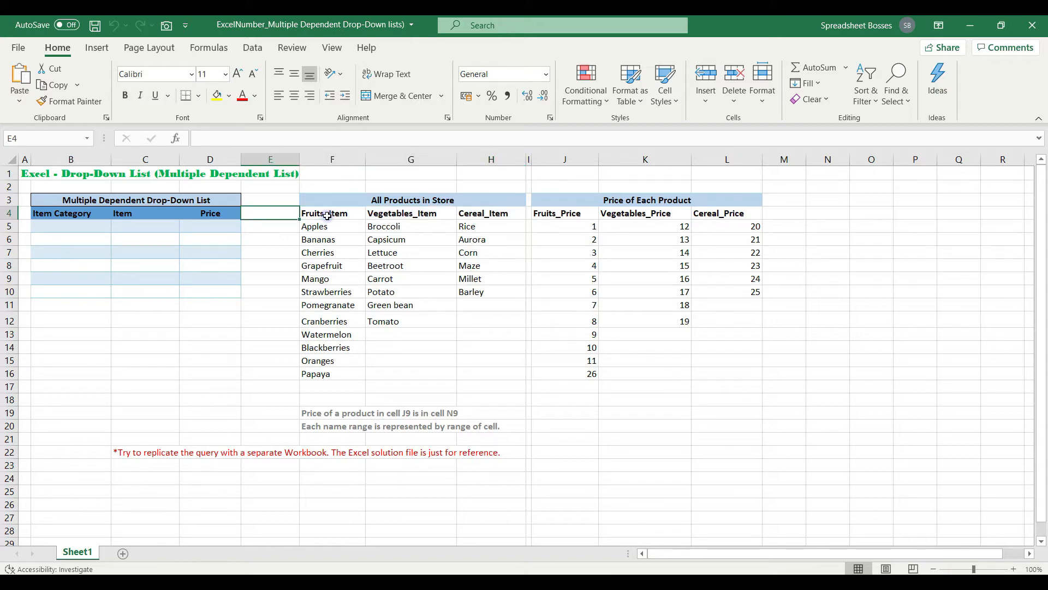
pyautogui.press('Right')
pyautogui.press('Down')
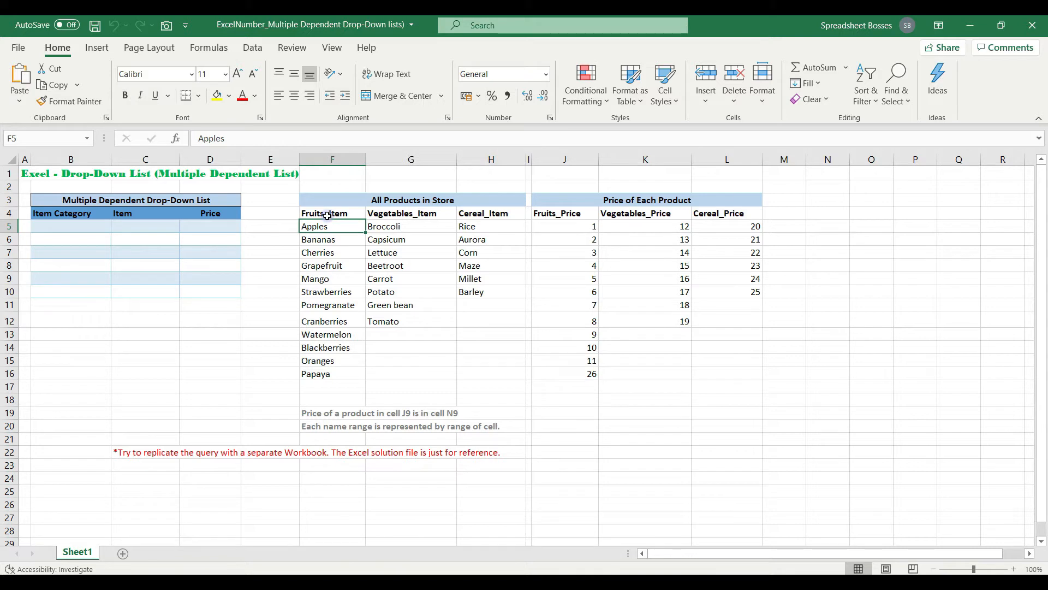
pyautogui.press('Up')
pyautogui.press('Right')
pyautogui.press('Right')
pyautogui.press('Right')
pyautogui.press('Right')
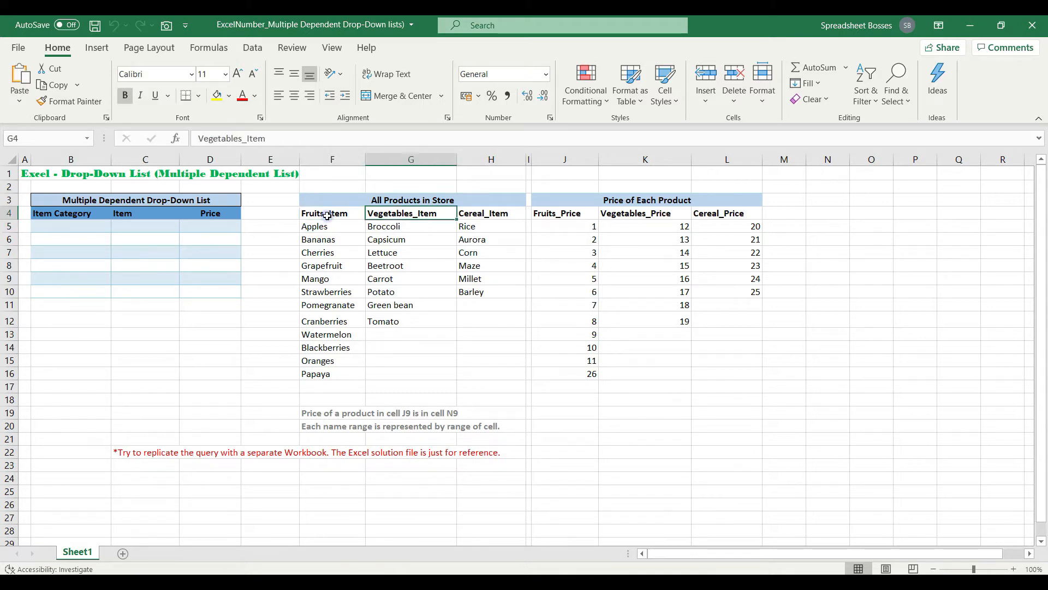
pyautogui.press('Down')
pyautogui.press('Down')
pyautogui.press('Right')
pyautogui.press('Down')
pyautogui.press('Left')
pyautogui.press('Up')
pyautogui.press('Up')
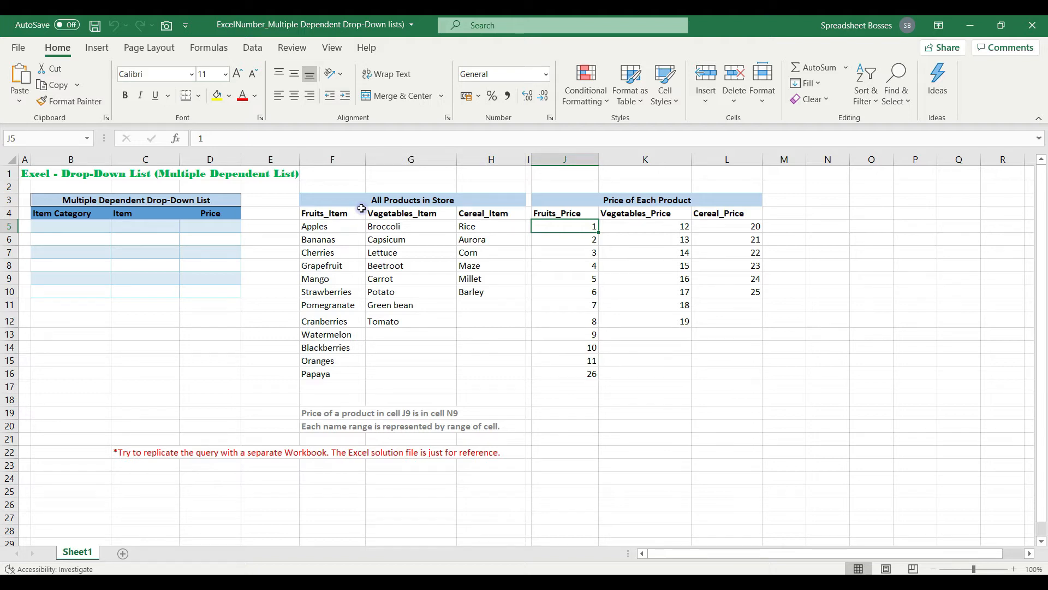
pyautogui.press('Left')
pyautogui.press('Left')
pyautogui.press('Left')
pyautogui.press('Left')
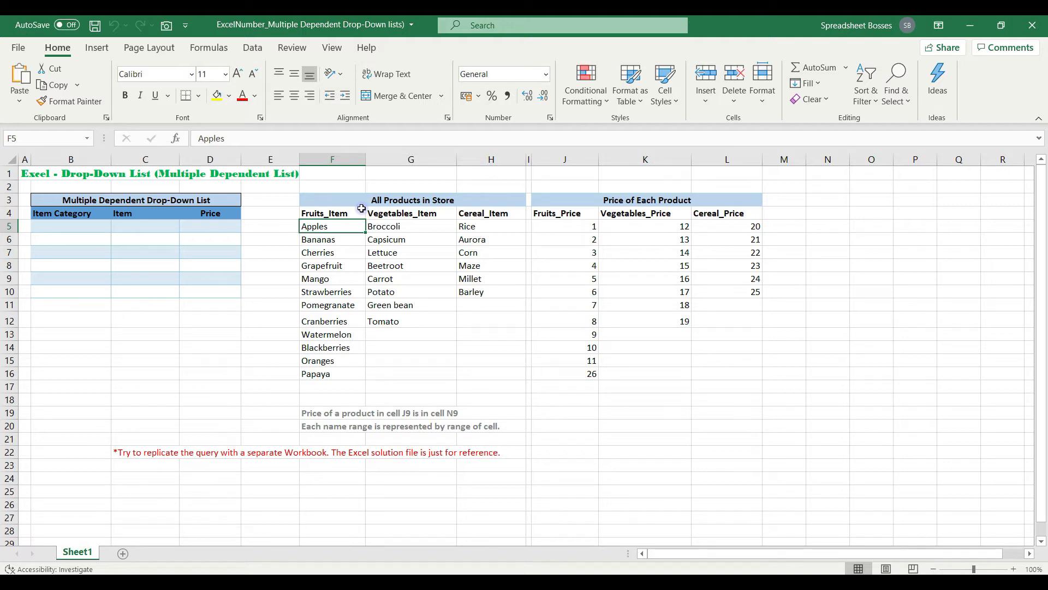
# Review the Item Category, Item and Price cells in the first row of the Multiple Dependent Drop-Down List table
pyautogui.press('Left')
pyautogui.press('Left')
pyautogui.press('Left')
pyautogui.press('Left')
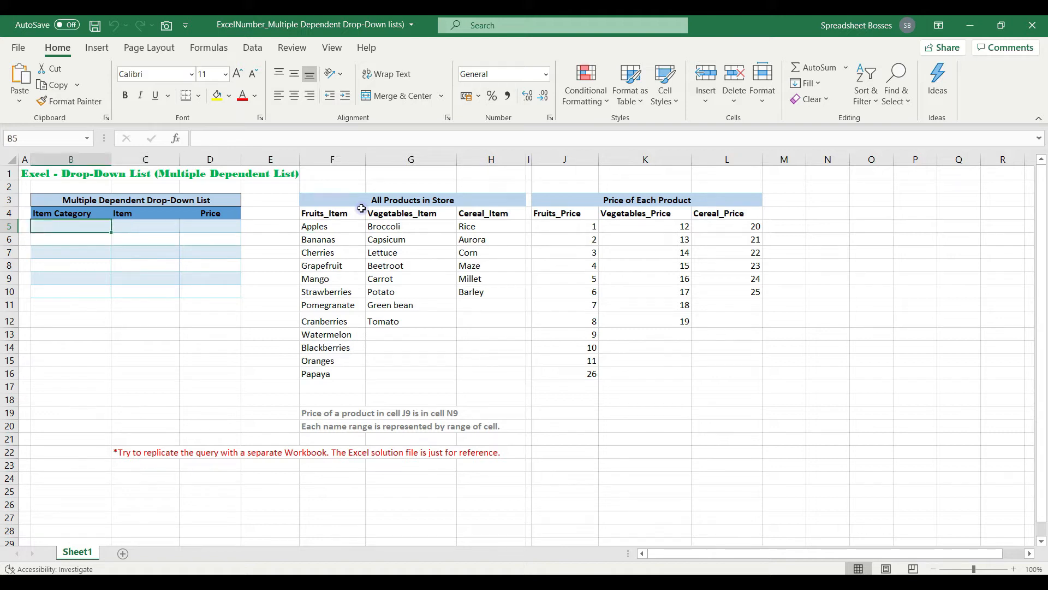
pyautogui.press('Left')
pyautogui.press('Right')
pyautogui.press('Right')
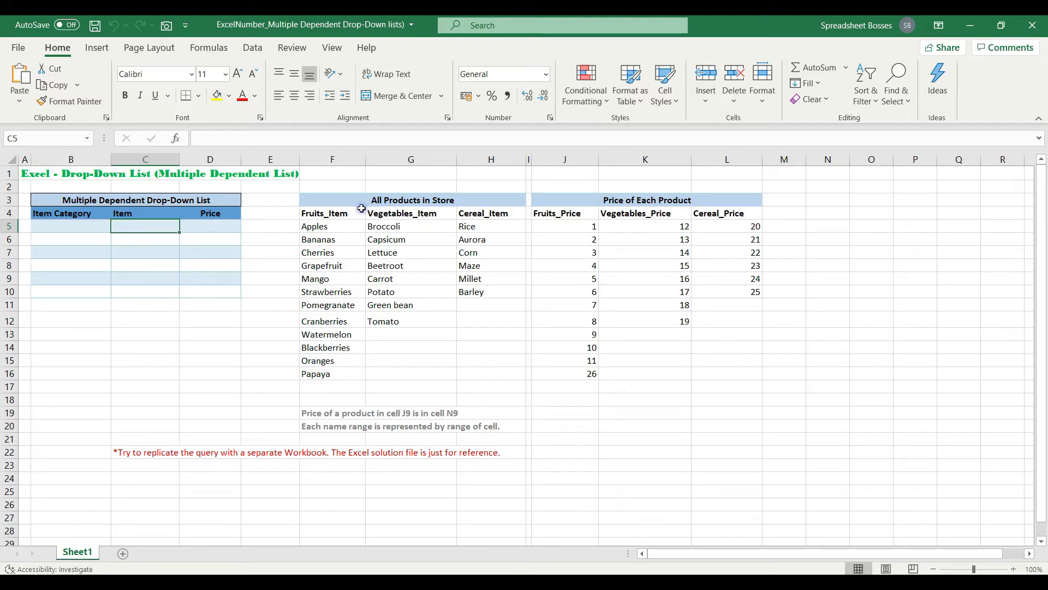
pyautogui.press('Right')
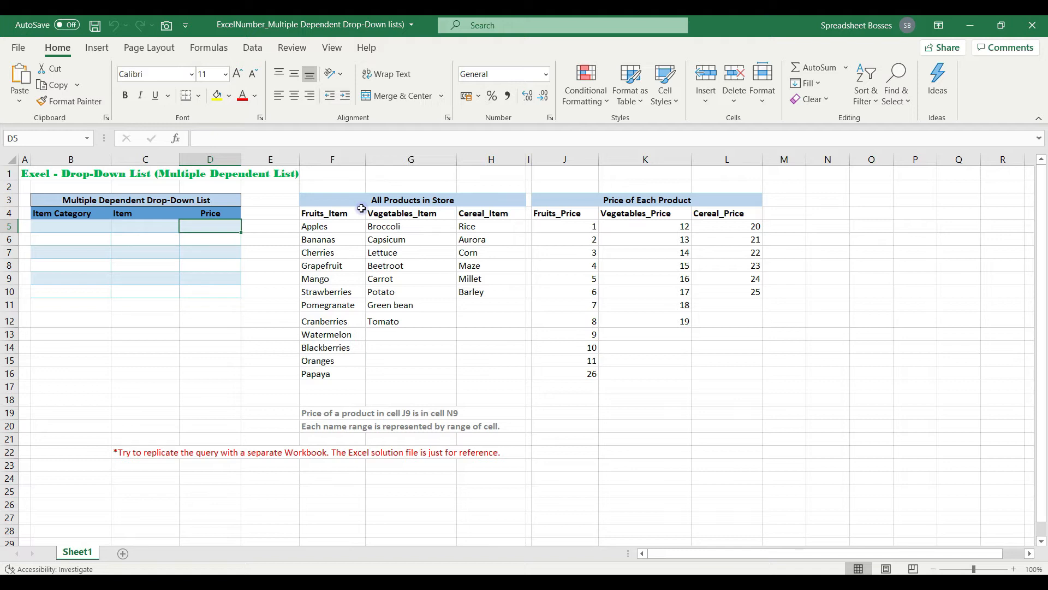
pyautogui.press('Left')
pyautogui.press('Left')
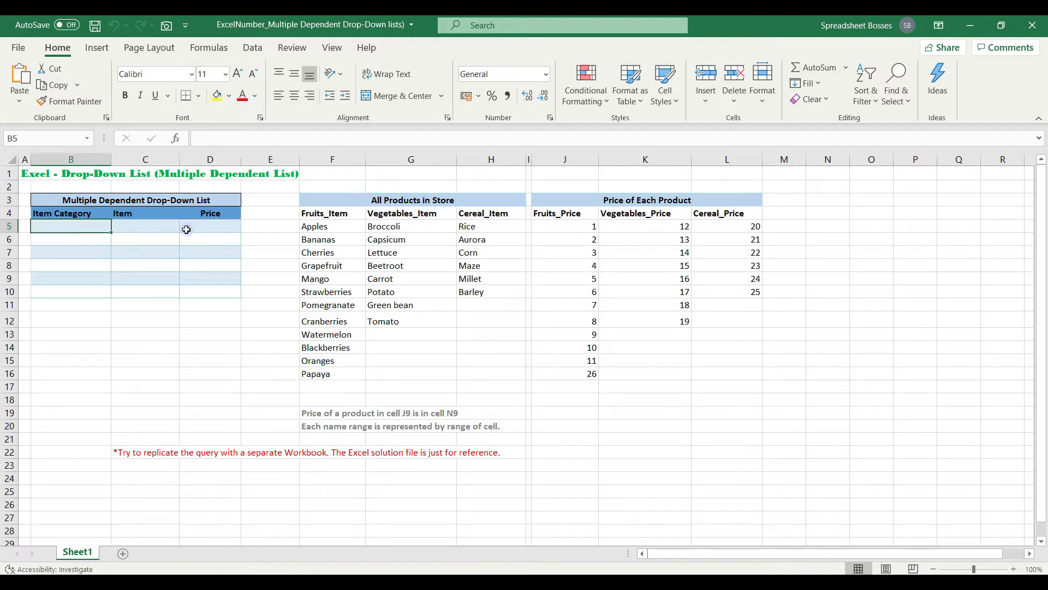
# Convert the fruit list in F4:F16 into a table with headers
pyautogui.moveTo(323, 212); pyautogui.dragTo(468, 375)
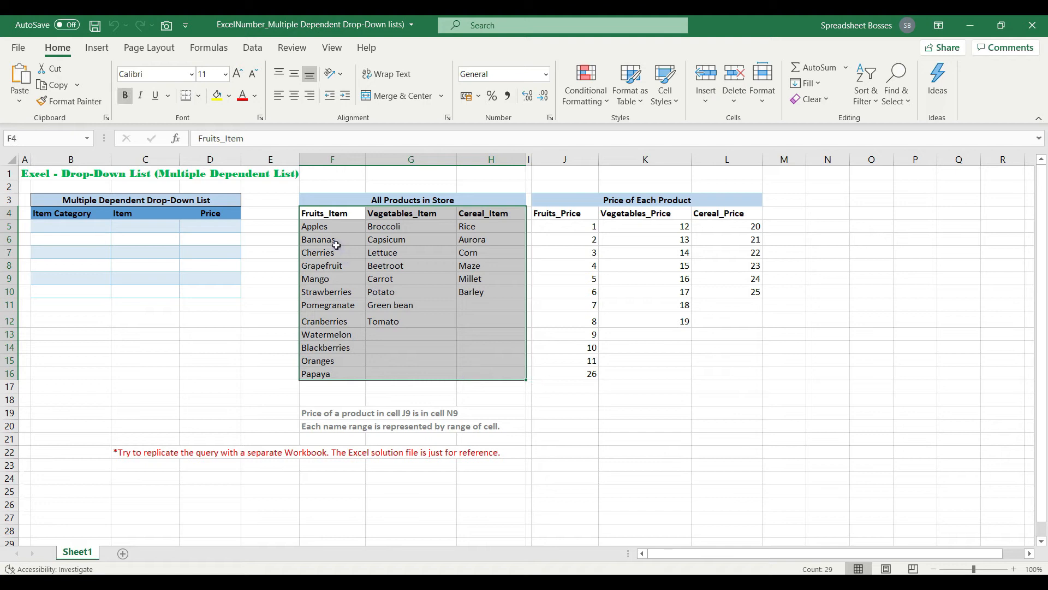
pyautogui.click(338, 214)
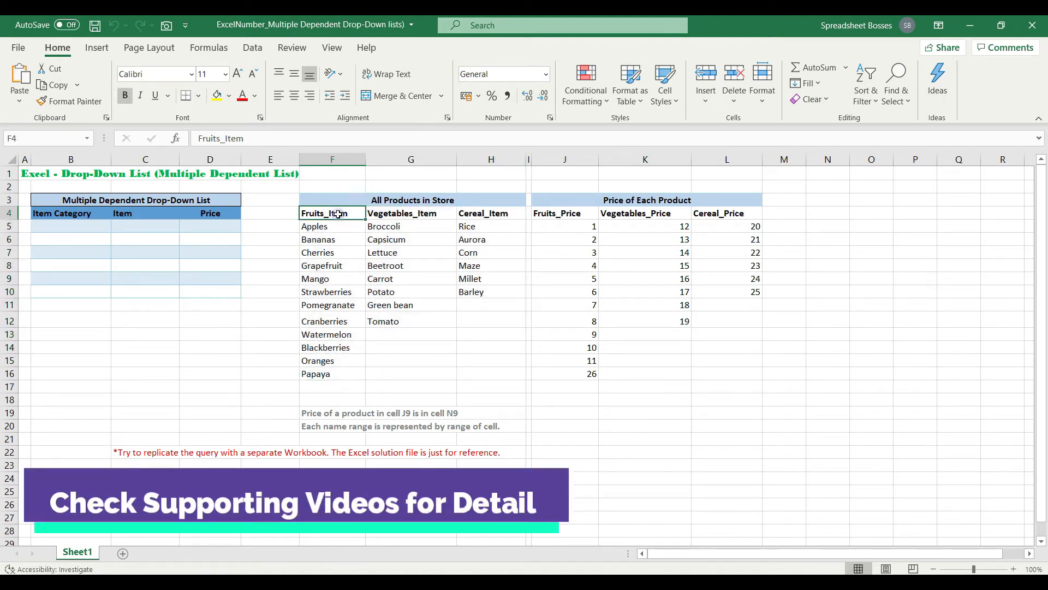
pyautogui.moveTo(337, 214); pyautogui.dragTo(330, 374)
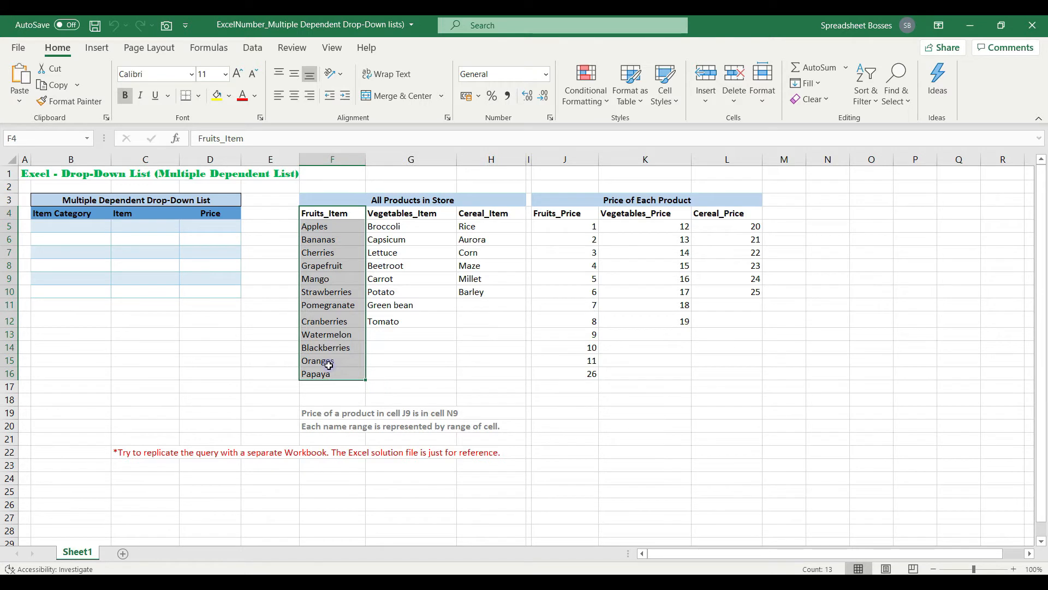
pyautogui.hotkey('ctrl', 't')
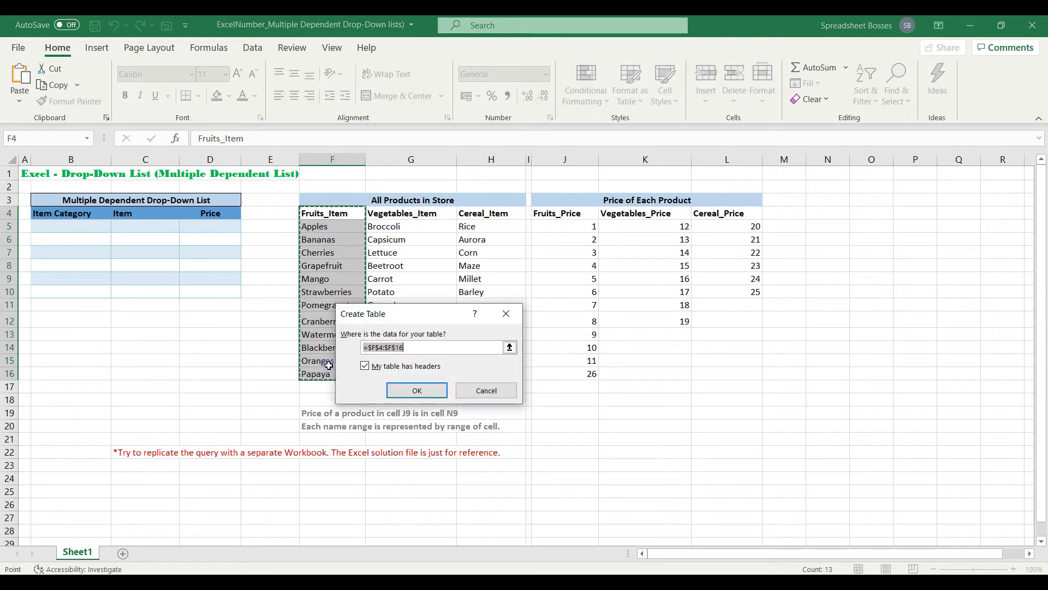
pyautogui.click(424, 396)
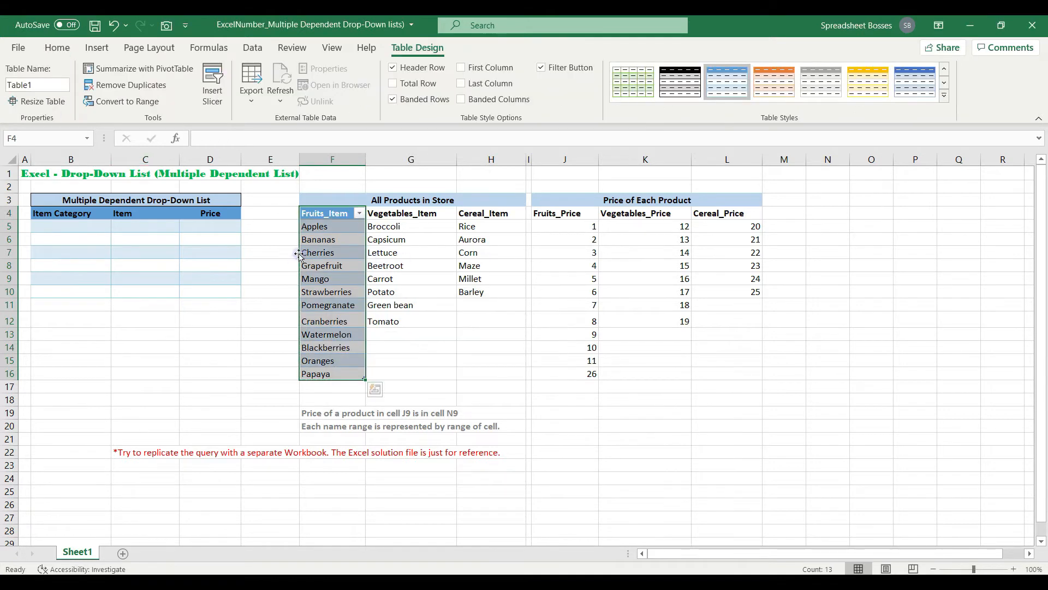
# Hide the fruit table's filter button and rename the table as Fruits_Item
pyautogui.click(41, 86)
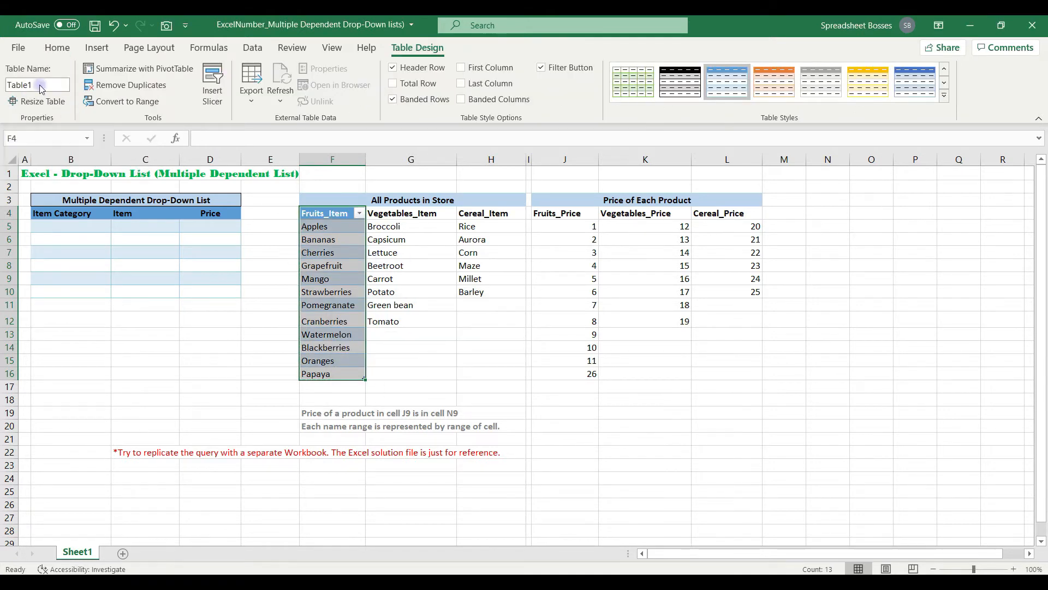
pyautogui.click(345, 215)
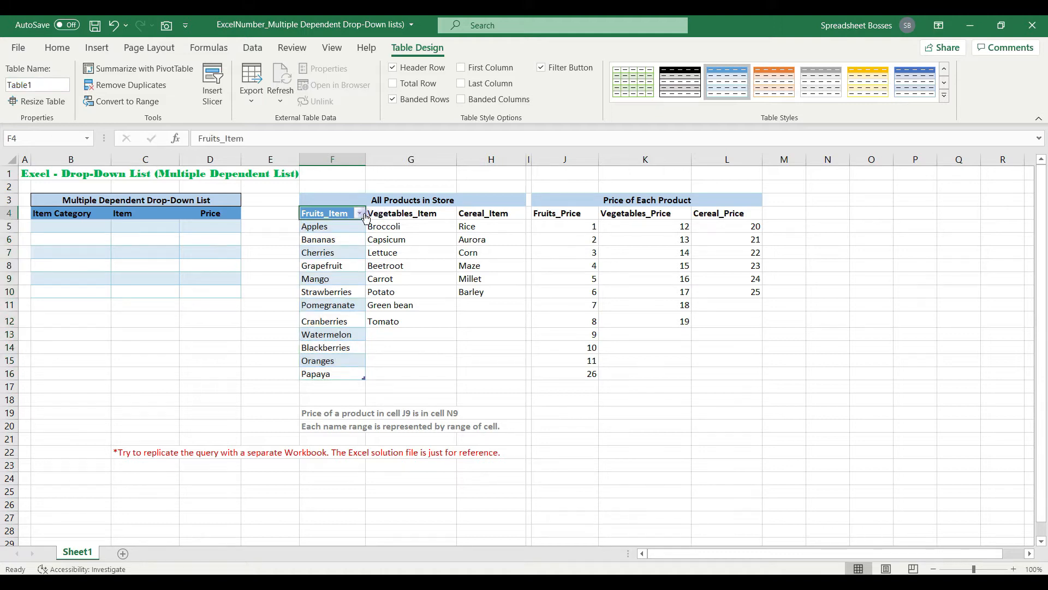
pyautogui.click(541, 68)
pyautogui.hotkey('ctrl', 'c')
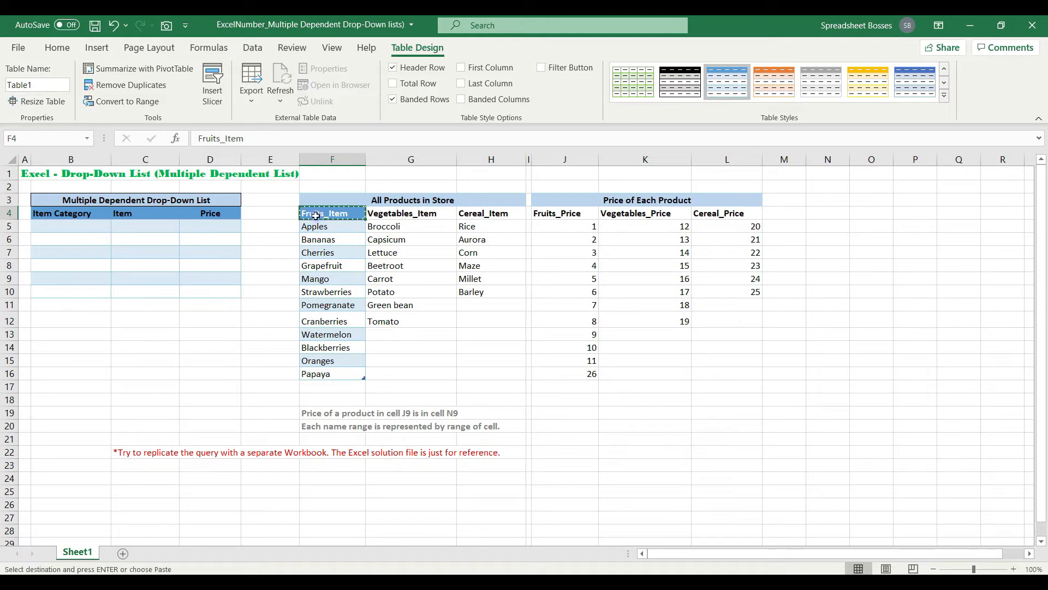
pyautogui.click(55, 83)
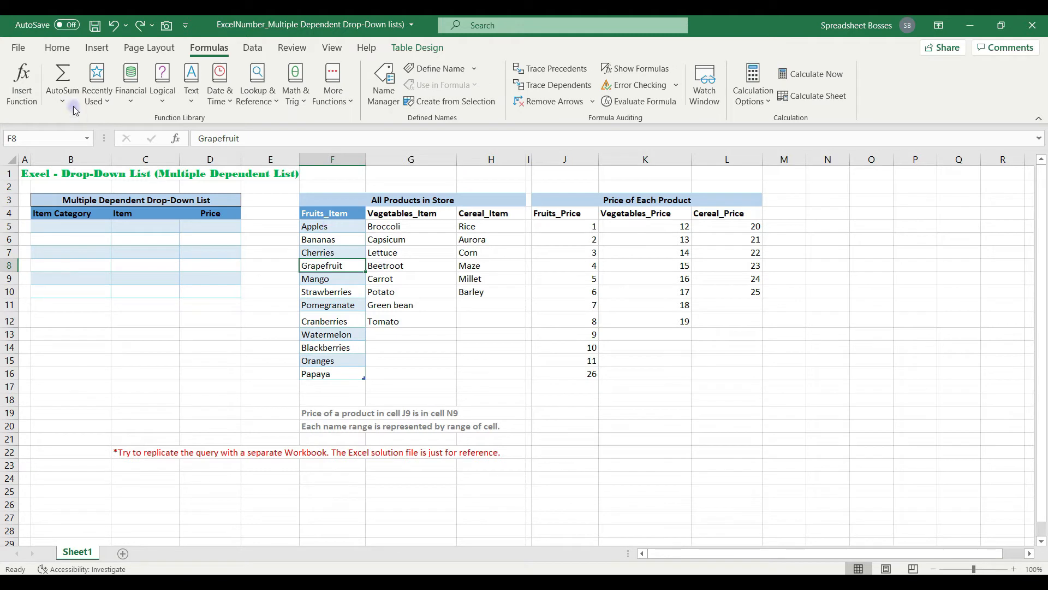
# Select the Fruits_Item table's data and define the workbook-level name Fruits_Items for it, referring to =Fruits_Item[Fruits_Item]
pyautogui.click(86, 139)
pyautogui.click(82, 154)
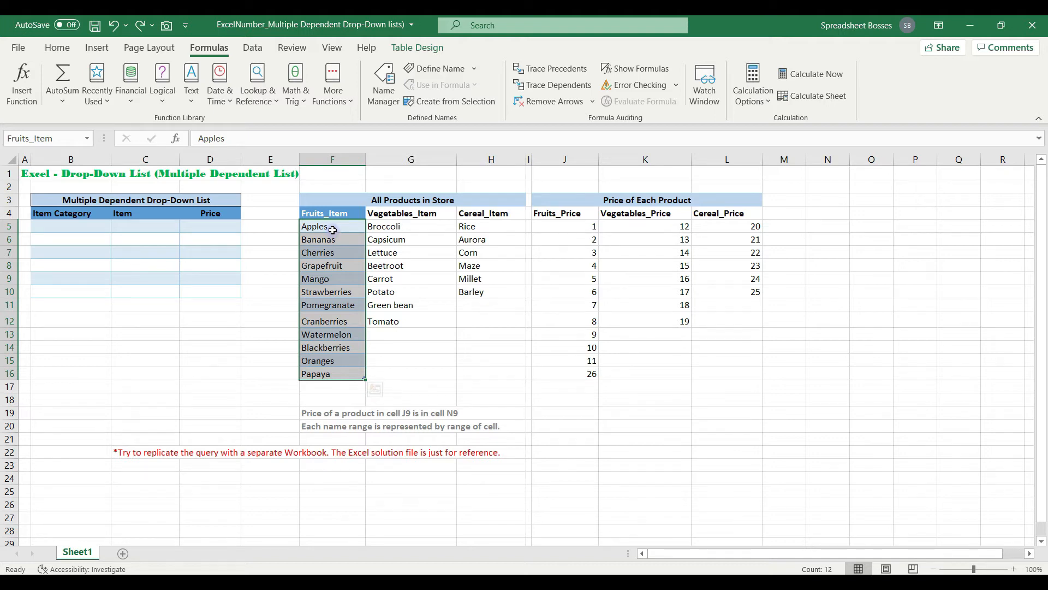
pyautogui.click(382, 86)
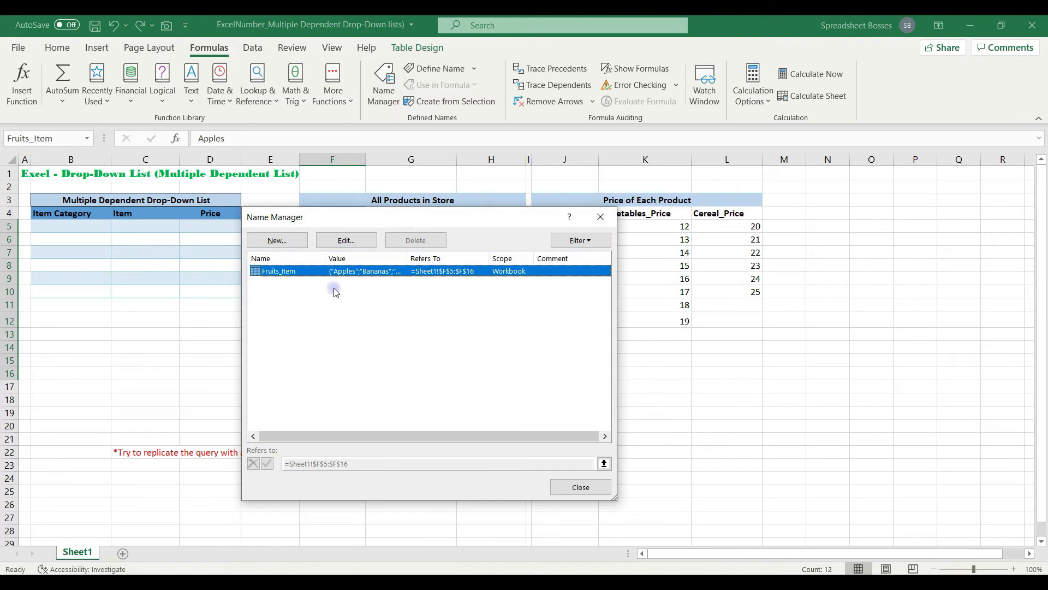
pyautogui.click(293, 242)
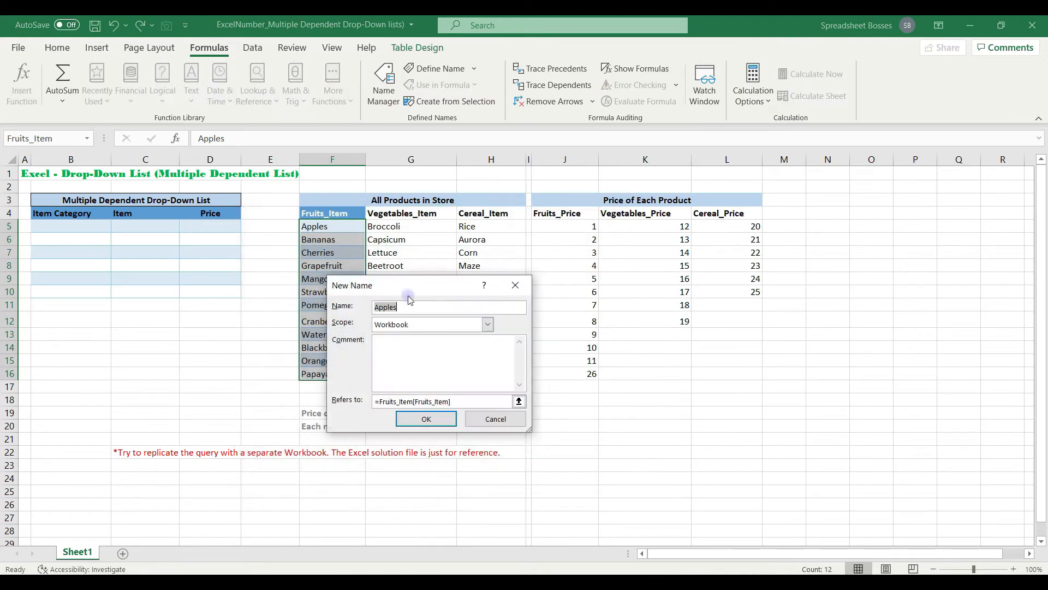
pyautogui.write('Fruit_Items')
pyautogui.click(426, 418)
pyautogui.click(581, 487)
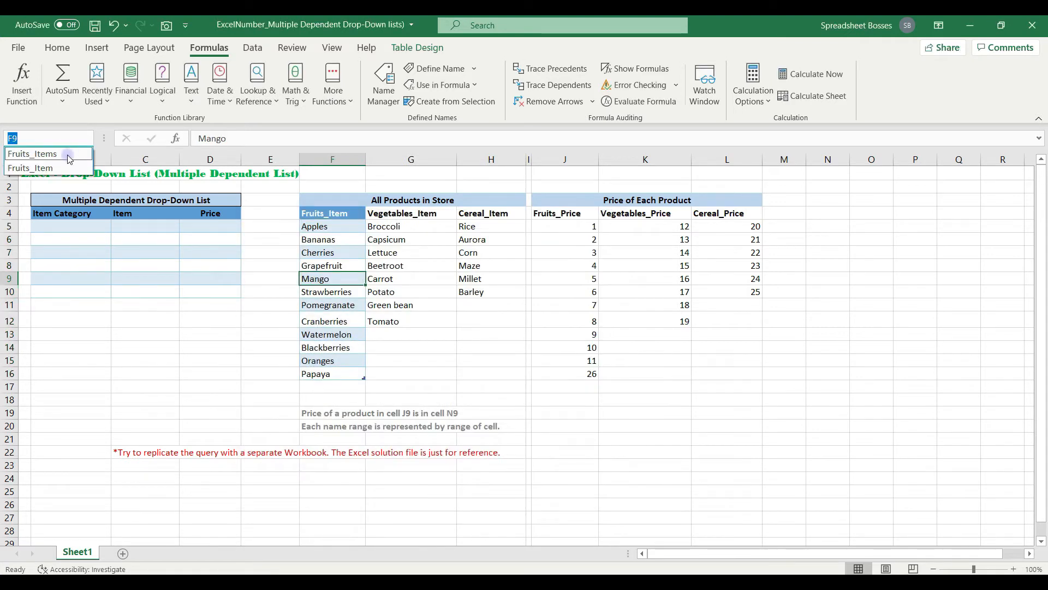
# Check the cells covered by the names Fruits_Items and Fruits_Item, and review their references in the Name Manager
pyautogui.click(68, 159)
pyautogui.click(88, 138)
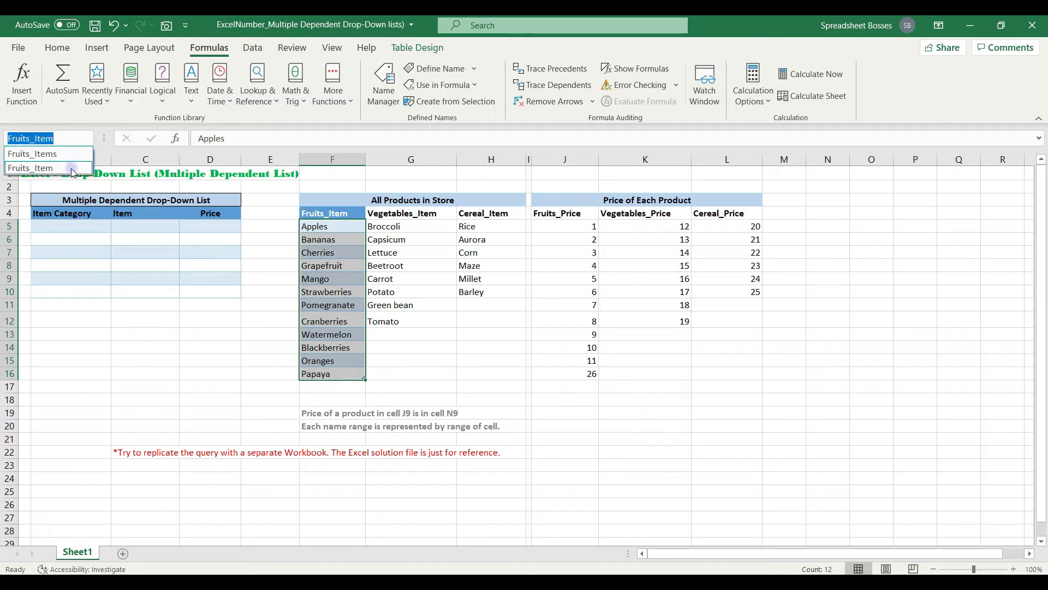
pyautogui.click(72, 170)
pyautogui.click(384, 85)
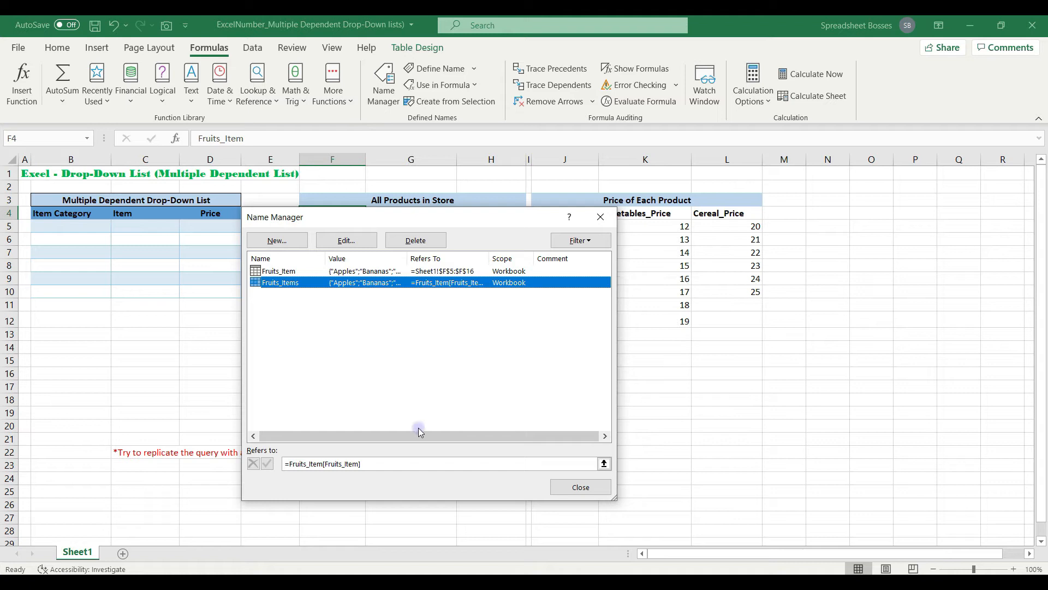
pyautogui.click(600, 217)
# Convert the vegetable list in G4:G12 into a table with headers
pyautogui.click(410, 213)
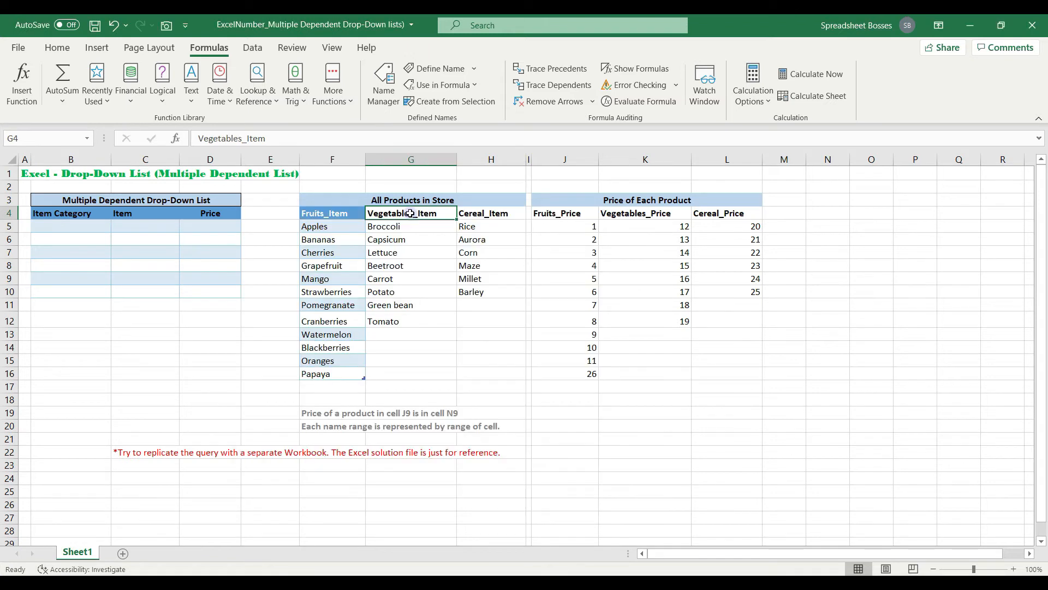
pyautogui.moveTo(419, 218); pyautogui.dragTo(412, 310)
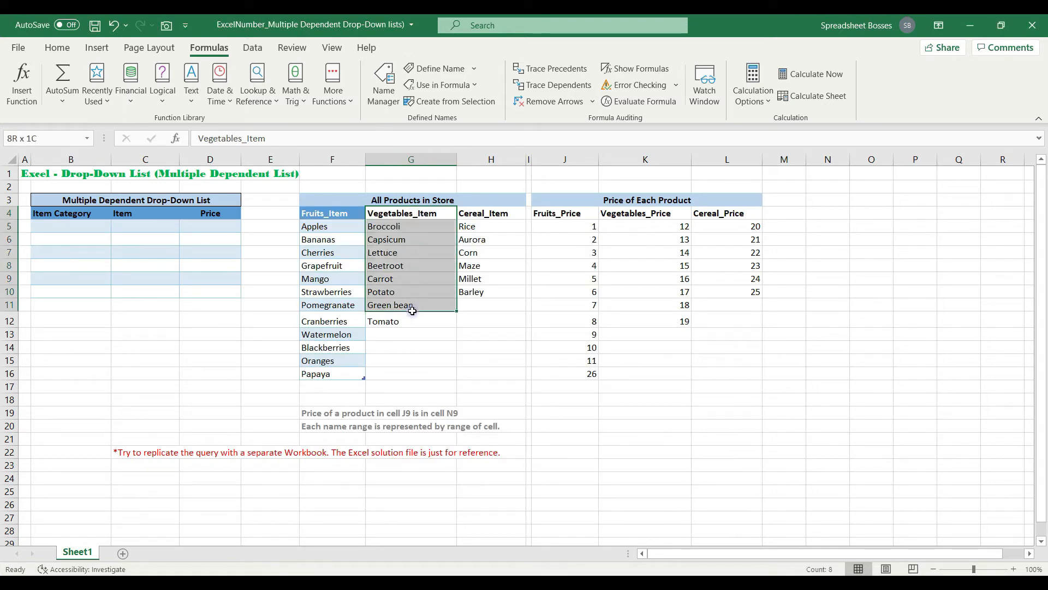
pyautogui.moveTo(480, 214); pyautogui.dragTo(487, 293)
pyautogui.moveTo(411, 214); pyautogui.dragTo(391, 323)
pyautogui.hotkey('ctrl', 't')
pyautogui.click(418, 391)
# Rename the vegetable table as Vegetables_Item, reusing its header text
pyautogui.click(429, 216)
pyautogui.hotkey('ctrl', 'c')
pyautogui.click(37, 86)
pyautogui.hotkey('ctrl', 'v')
pyautogui.press('Return')
# Select the Vegetables_Item table's data and define the workbook-level name Vegetables_Items for it, referring to =Vegetables_Item[Vegetables_Item]
pyautogui.click(410, 253)
pyautogui.click(87, 139)
pyautogui.click(41, 163)
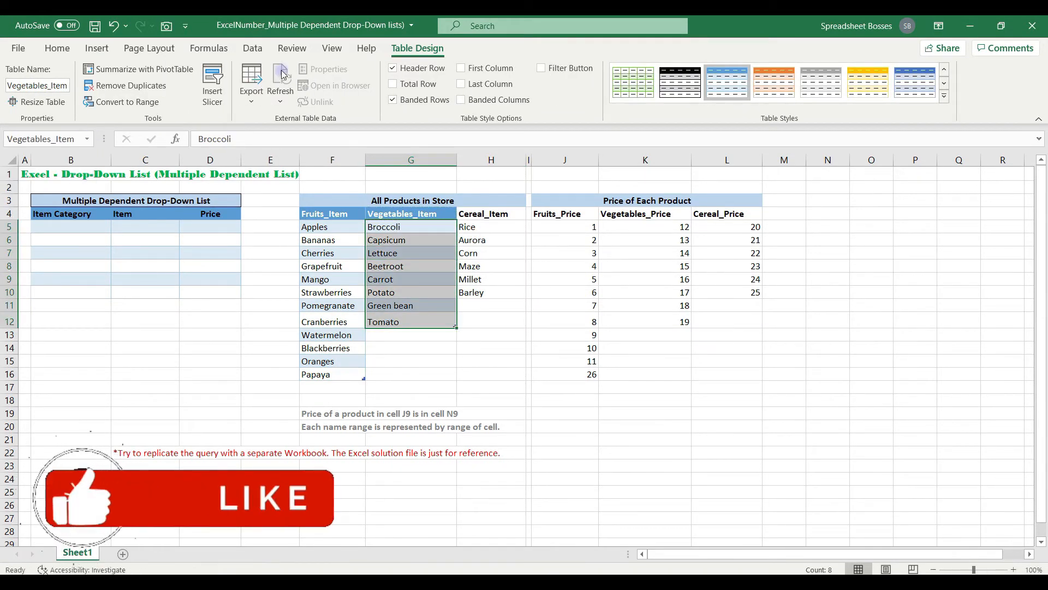
pyautogui.click(209, 48)
pyautogui.click(383, 88)
pyautogui.click(277, 239)
pyautogui.write('Ve')
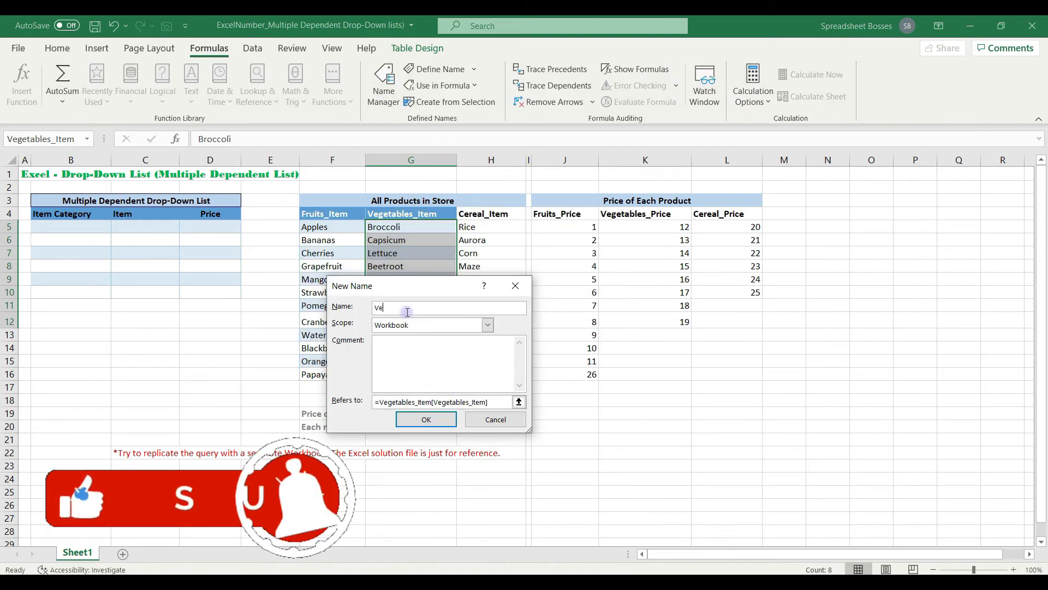
pyautogui.write('getables_Items')
pyautogui.click(437, 423)
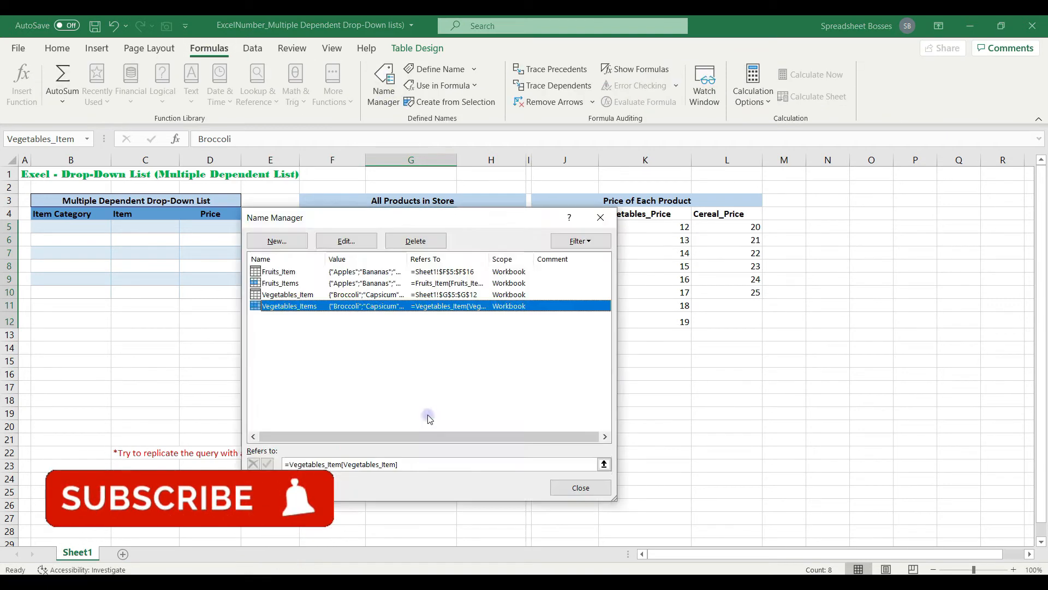
pyautogui.click(581, 487)
# Convert the cereal list in H4:H10 into a table with headers
pyautogui.moveTo(491, 214); pyautogui.dragTo(491, 293)
pyautogui.hotkey('ctrl', 't')
pyautogui.click(402, 390)
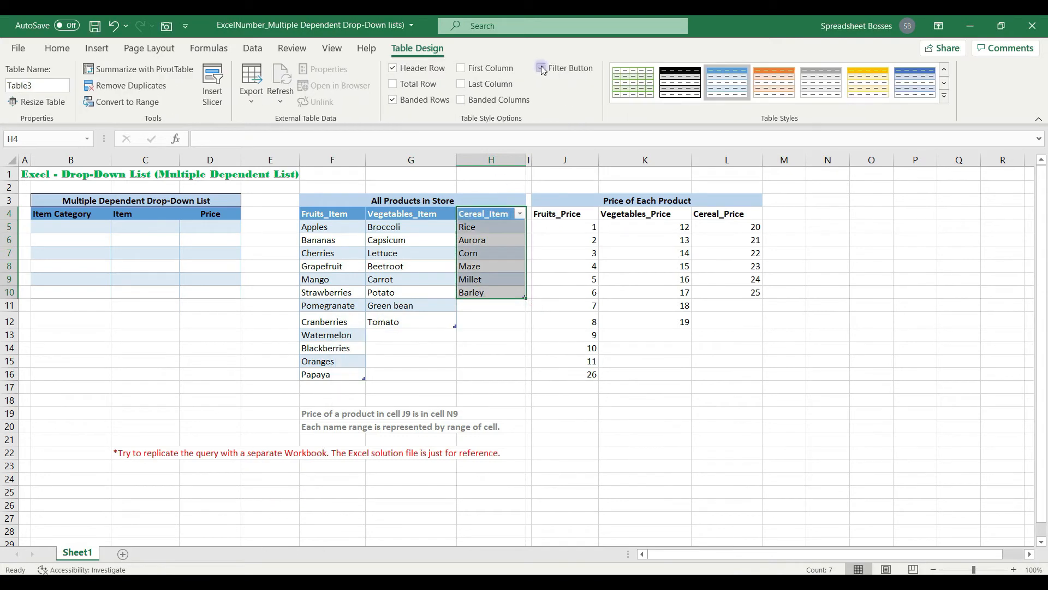
# Hide the cereal table's filter button and rename the table as Cereal_Item
pyautogui.click(541, 68)
pyautogui.click(491, 214)
pyautogui.hotkey('ctrl', 'c')
pyautogui.click(41, 85)
pyautogui.hotkey('ctrl', 'v')
pyautogui.press('Return')
# Define the name Cereal_Items for the cereal entries in H5:H10
pyautogui.click(209, 49)
pyautogui.moveTo(490, 226); pyautogui.dragTo(489, 293)
pyautogui.click(383, 86)
pyautogui.click(338, 298)
pyautogui.doubleClick(458, 458)
pyautogui.click(454, 366)
pyautogui.doubleClick(454, 365)
pyautogui.hotkey('ctrl', 'v')
pyautogui.write('s')
pyautogui.click(486, 476)
pyautogui.click(636, 544)
pyautogui.click(828, 387)
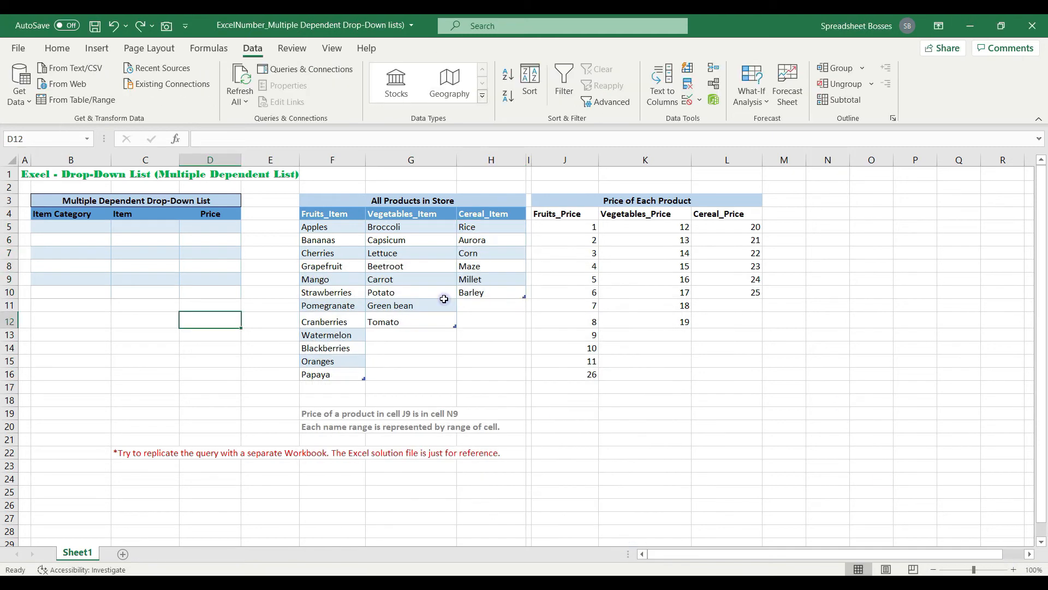
# Display the workbook's defined names to check the table and range names for all three categories
pyautogui.click(436, 332)
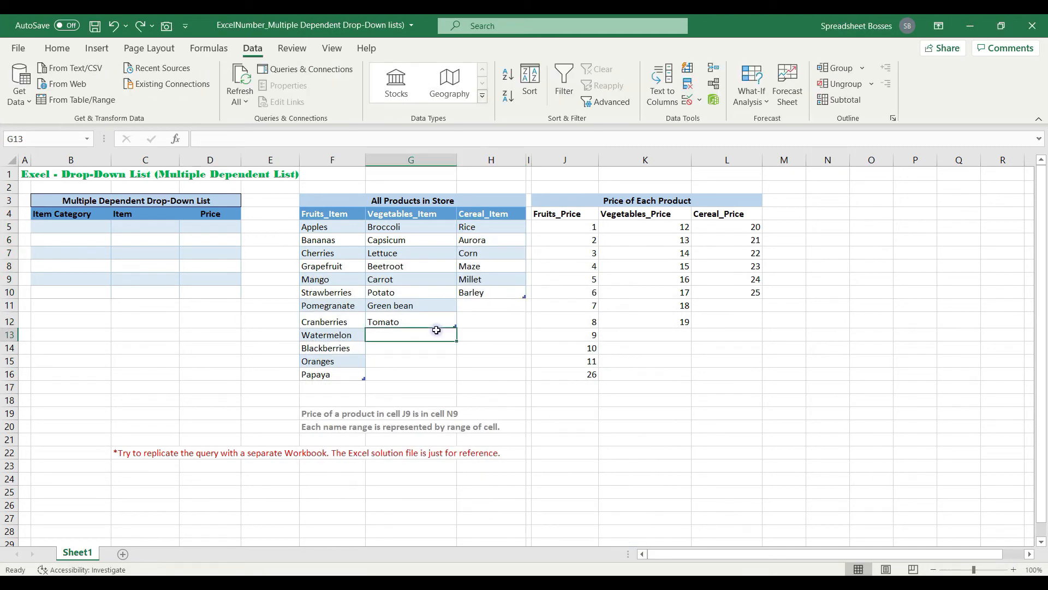
pyautogui.click(331, 216)
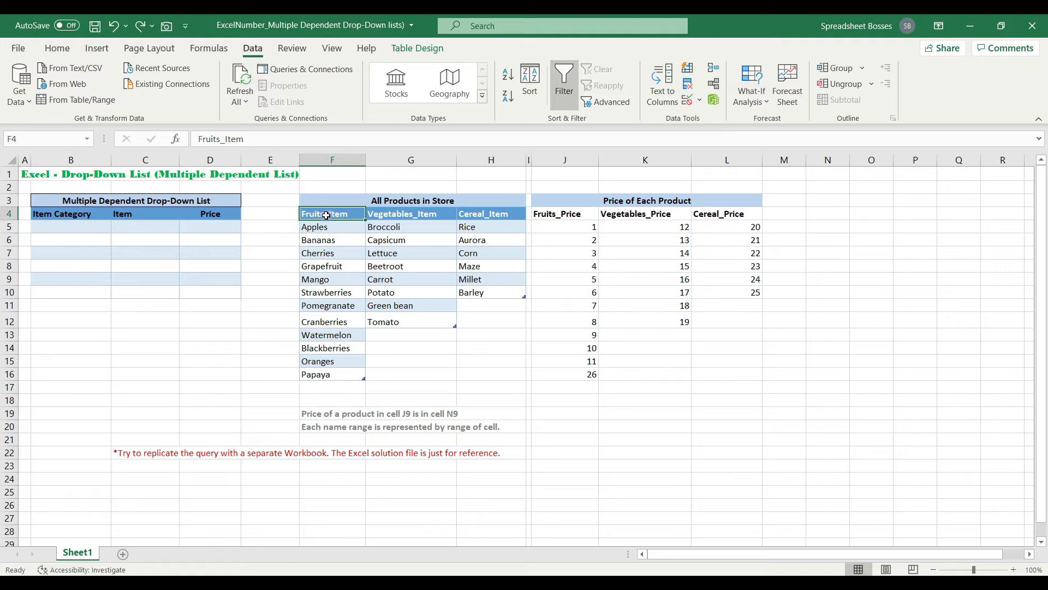
pyautogui.click(87, 139)
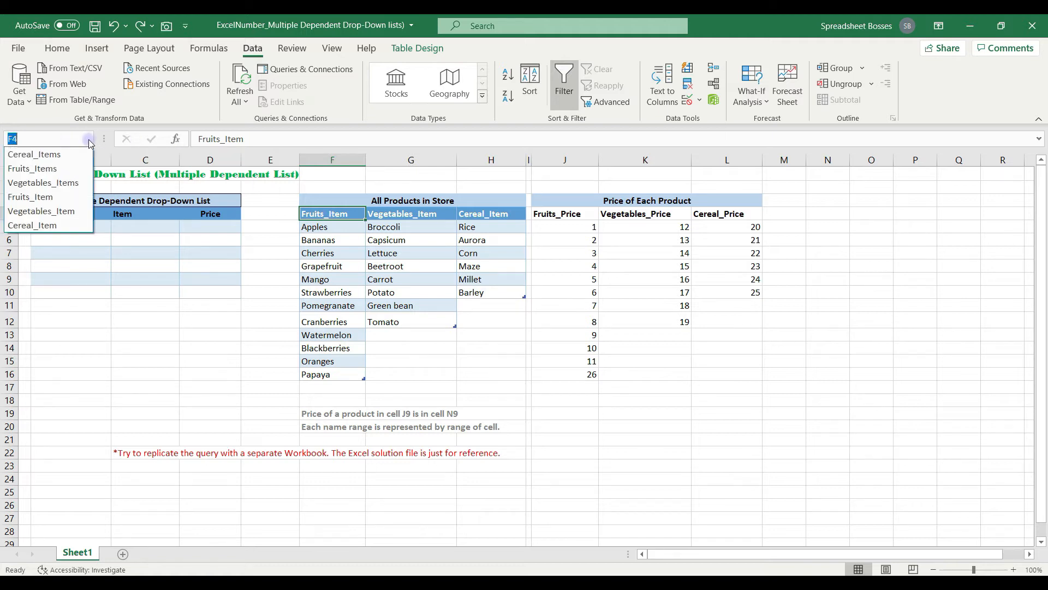
# Review the defined item tables and ranges in the Name Manager
pyautogui.click(89, 140)
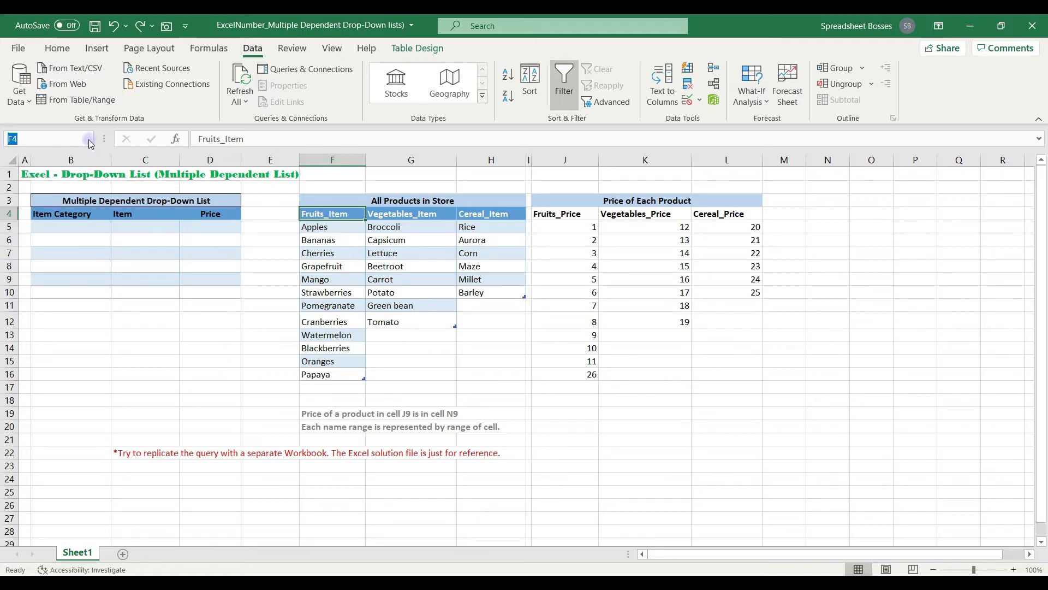
pyautogui.moveTo(304, 228); pyautogui.dragTo(319, 242)
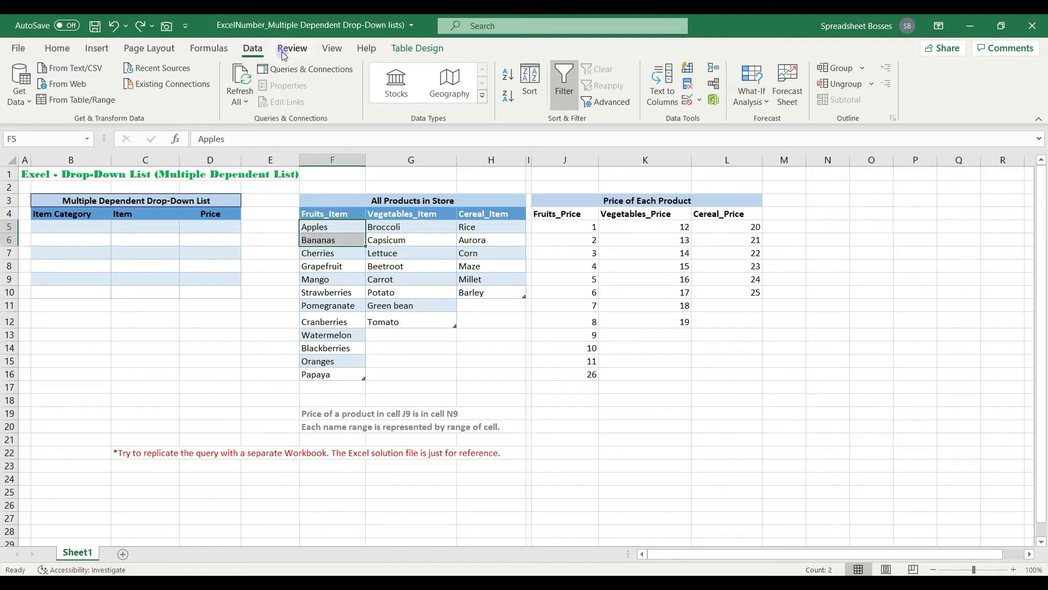
pyautogui.click(210, 48)
pyautogui.click(384, 84)
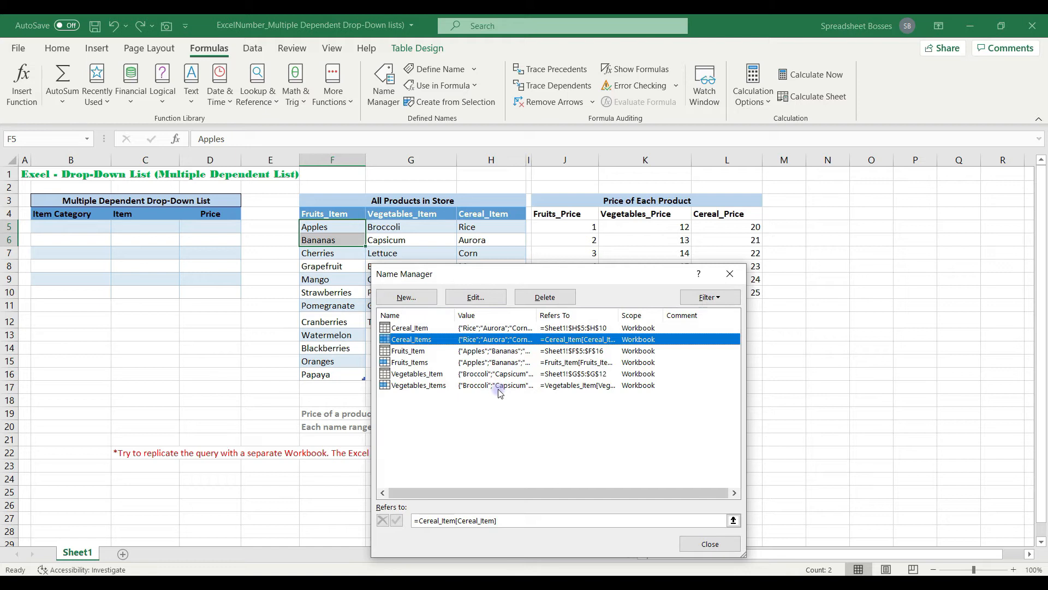
pyautogui.click(731, 280)
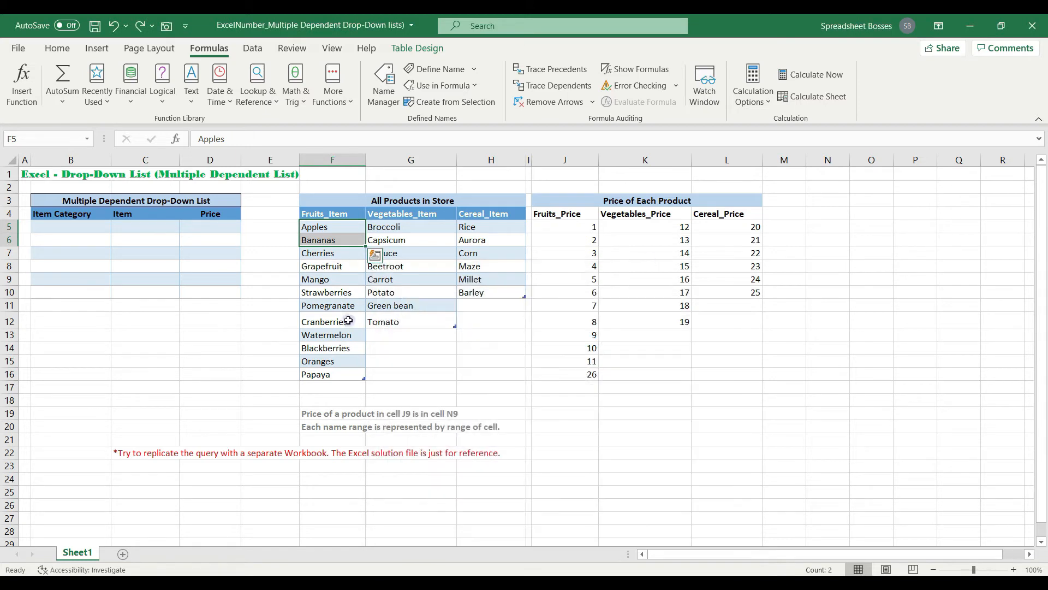
pyautogui.click(389, 353)
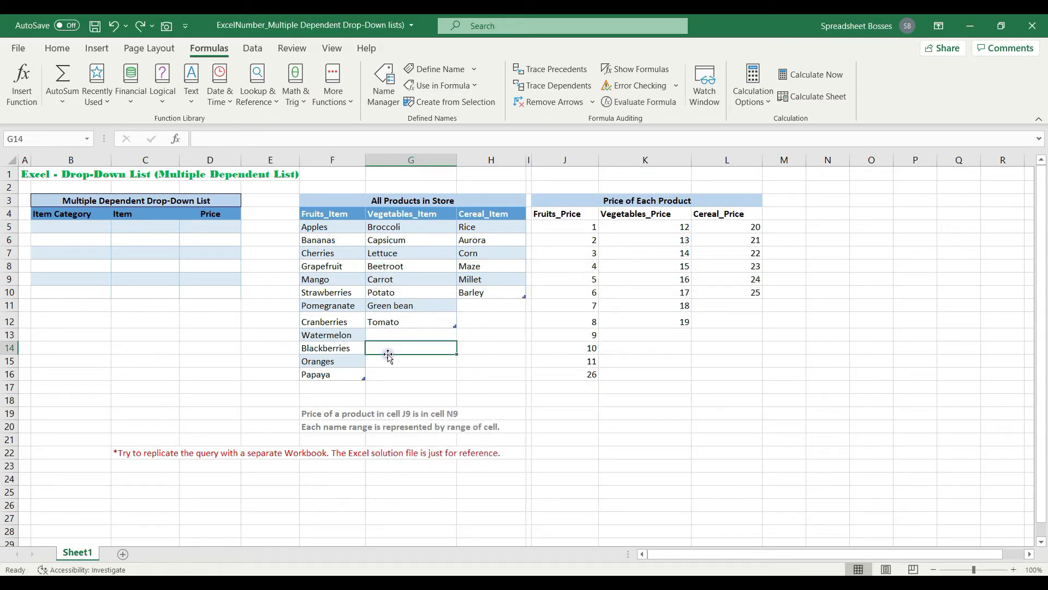
# Add a drop-down list to the Item Category cells B5:B10 using the product headers $F$4:$H$4 as source
pyautogui.click(89, 226)
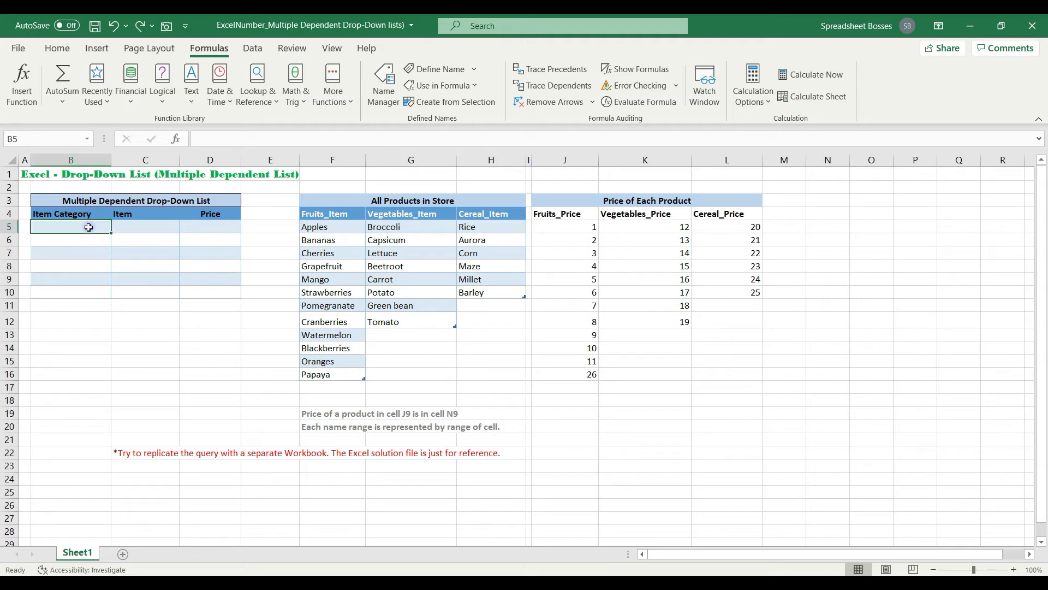
pyautogui.click(253, 48)
pyautogui.moveTo(48, 227); pyautogui.dragTo(54, 291)
pyautogui.click(700, 99)
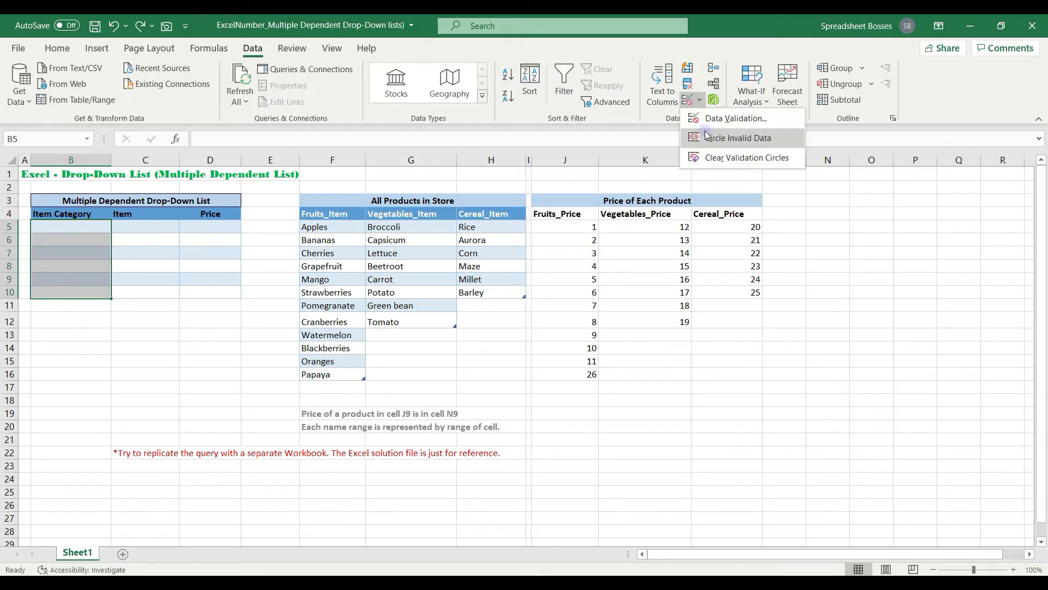
pyautogui.click(715, 112)
pyautogui.click(512, 379)
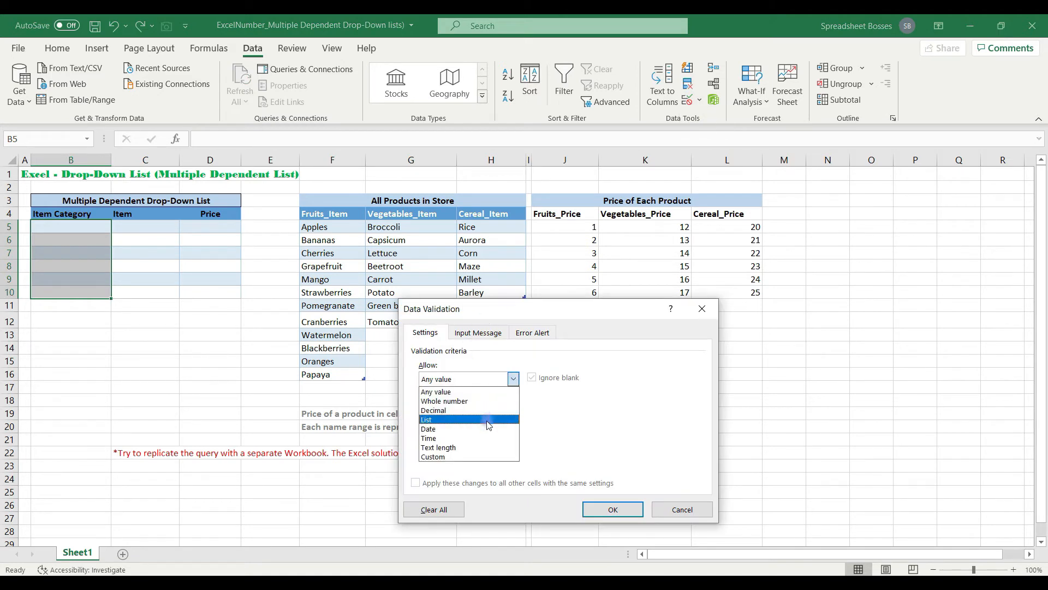
pyautogui.click(483, 418)
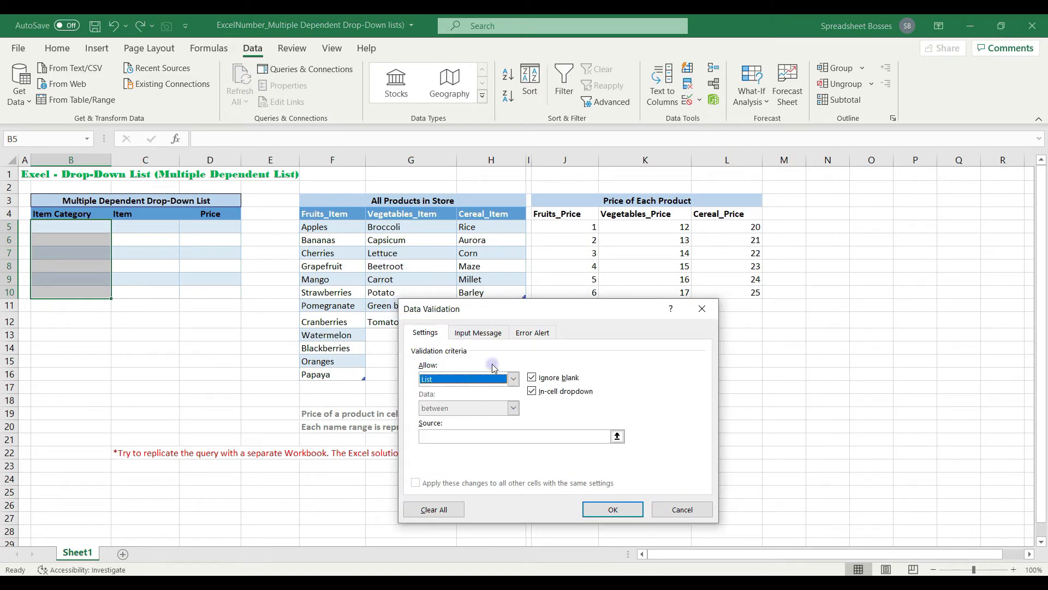
pyautogui.click(617, 436)
pyautogui.moveTo(315, 215); pyautogui.dragTo(485, 214)
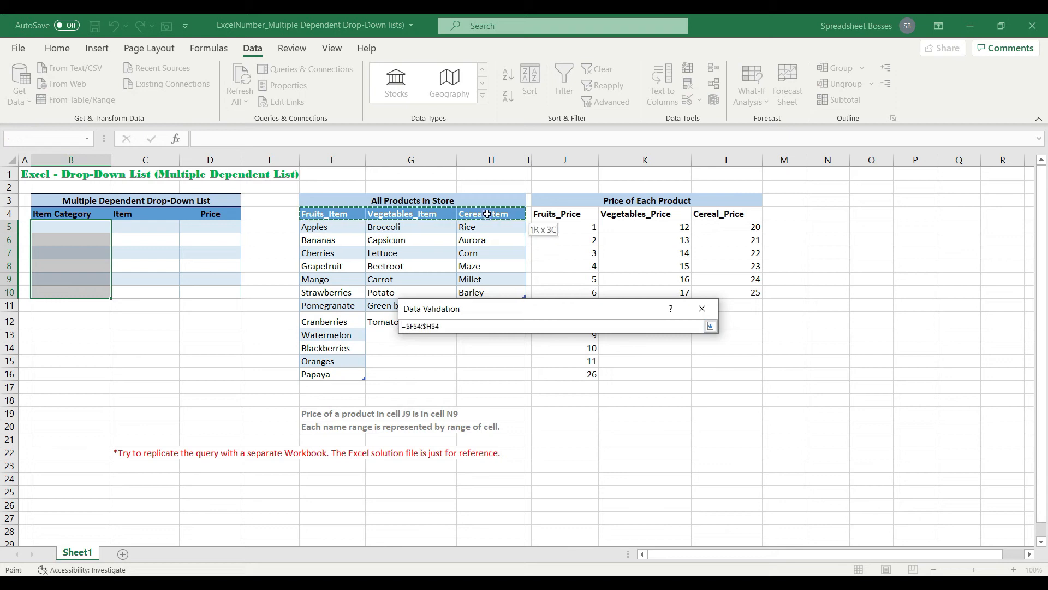
pyautogui.click(710, 325)
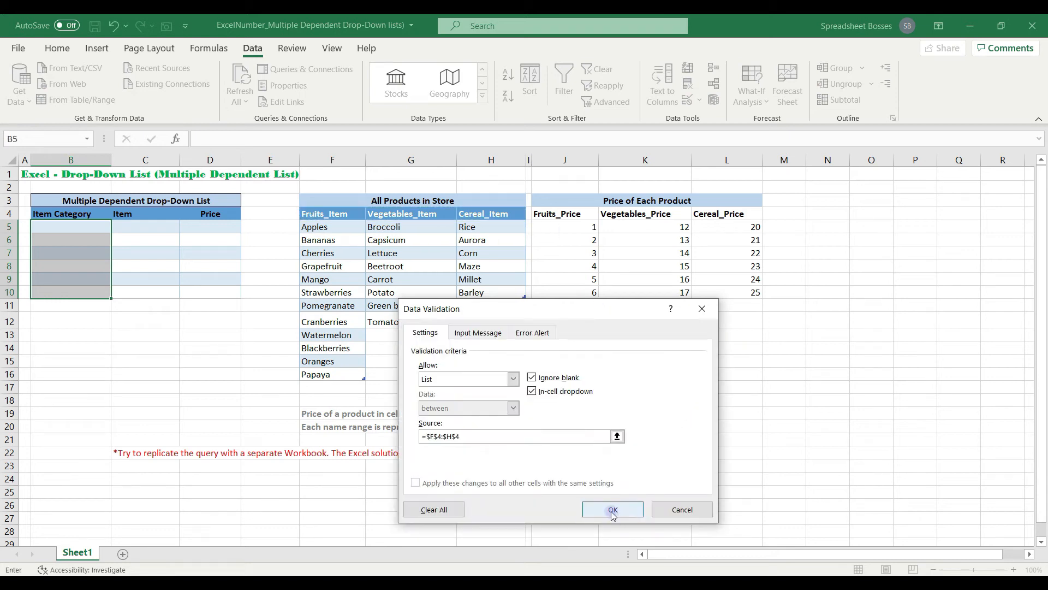
pyautogui.click(613, 510)
# Check the category drop-down lists in cells B7 and B8
pyautogui.click(86, 253)
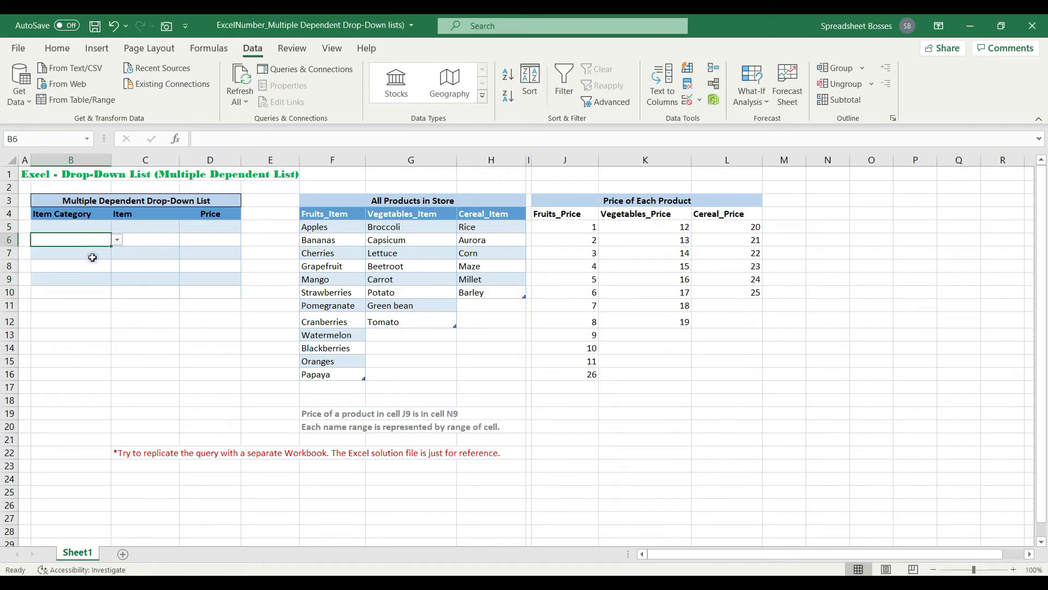
pyautogui.click(117, 254)
pyautogui.click(117, 253)
pyautogui.click(103, 267)
pyautogui.click(117, 268)
pyautogui.click(118, 268)
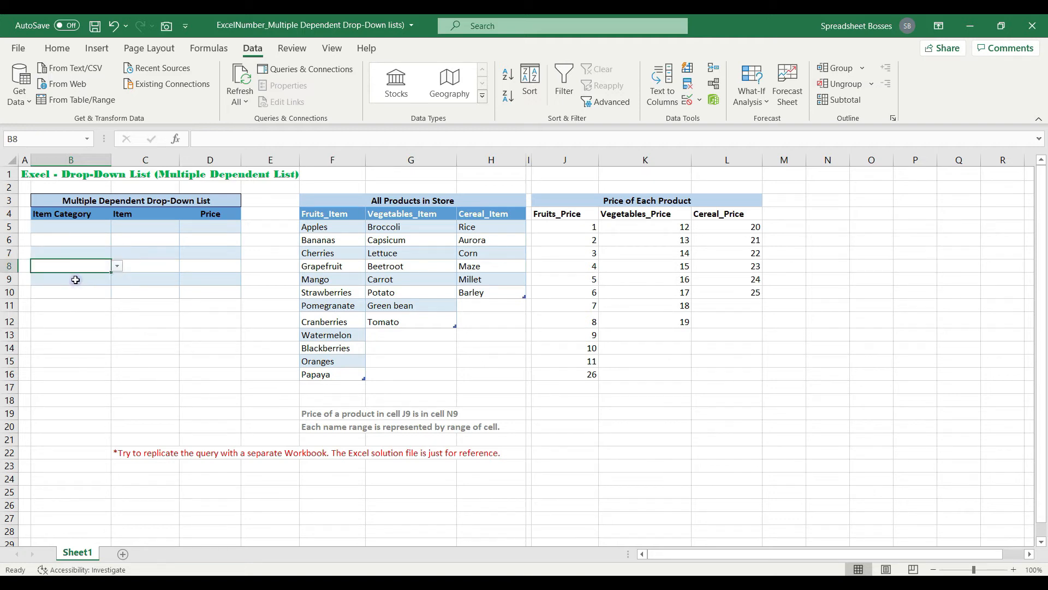
# Add list validation with source =INDIRECT(B5) to the Item cells C5:C10 and choose Carrot in C5
pyautogui.click(138, 227)
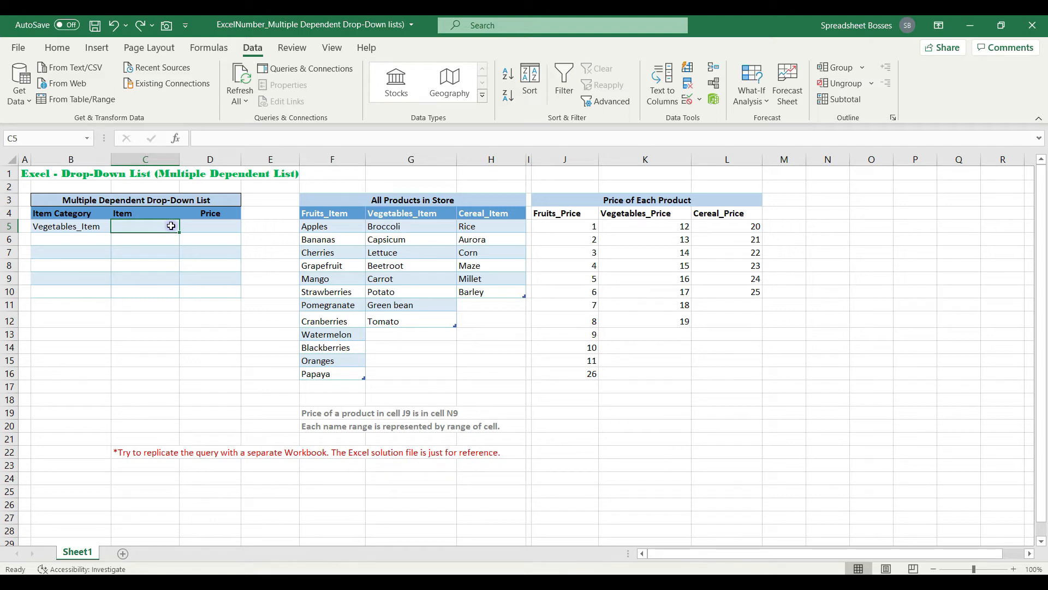
pyautogui.moveTo(168, 227); pyautogui.dragTo(167, 292)
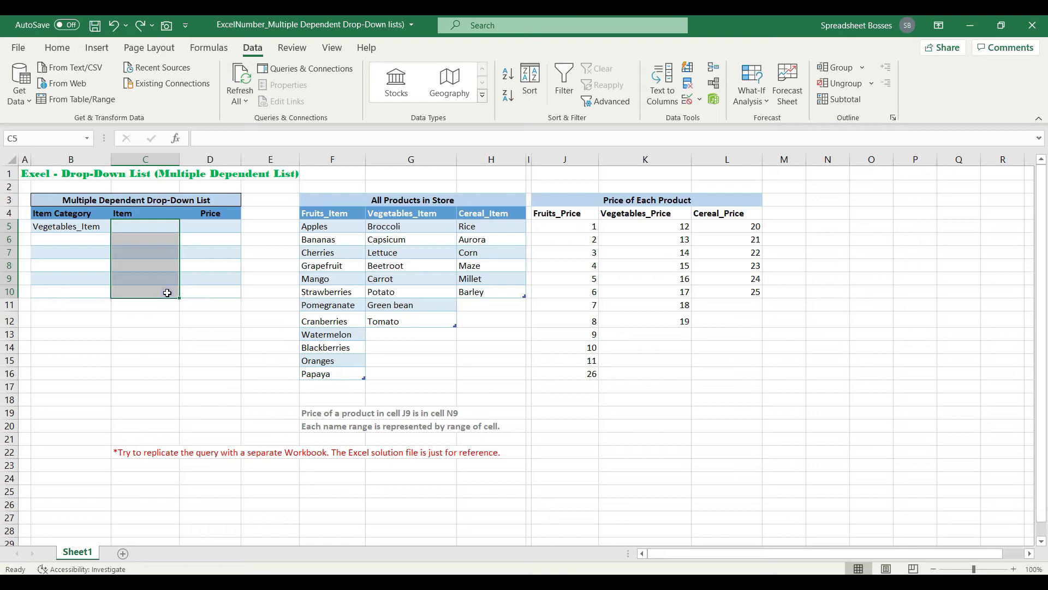
pyautogui.click(699, 100)
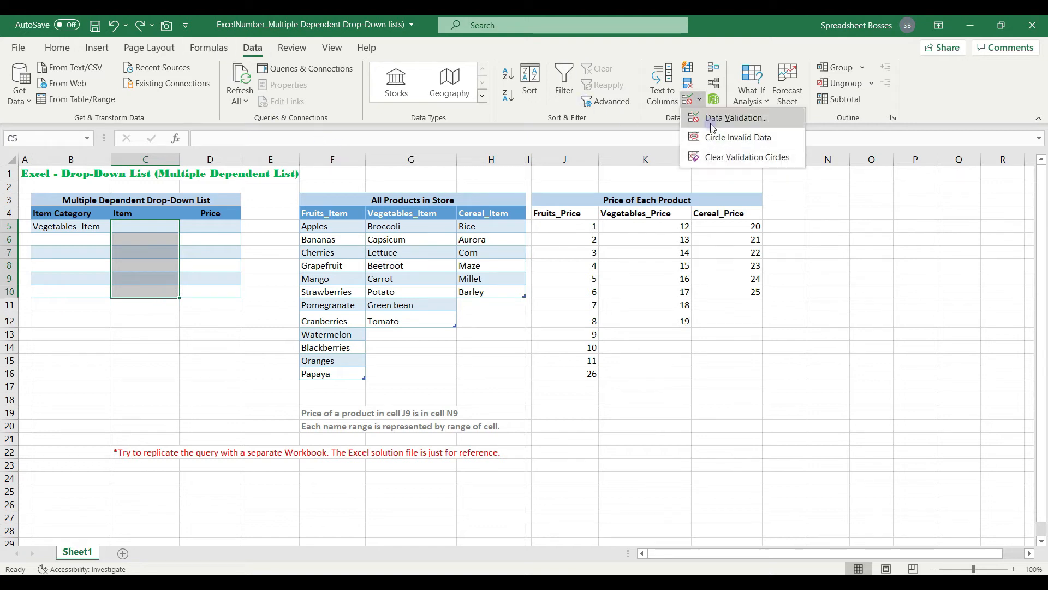
pyautogui.click(736, 118)
pyautogui.click(622, 250)
pyautogui.click(600, 286)
pyautogui.click(633, 306)
pyautogui.write('=INDIRE')
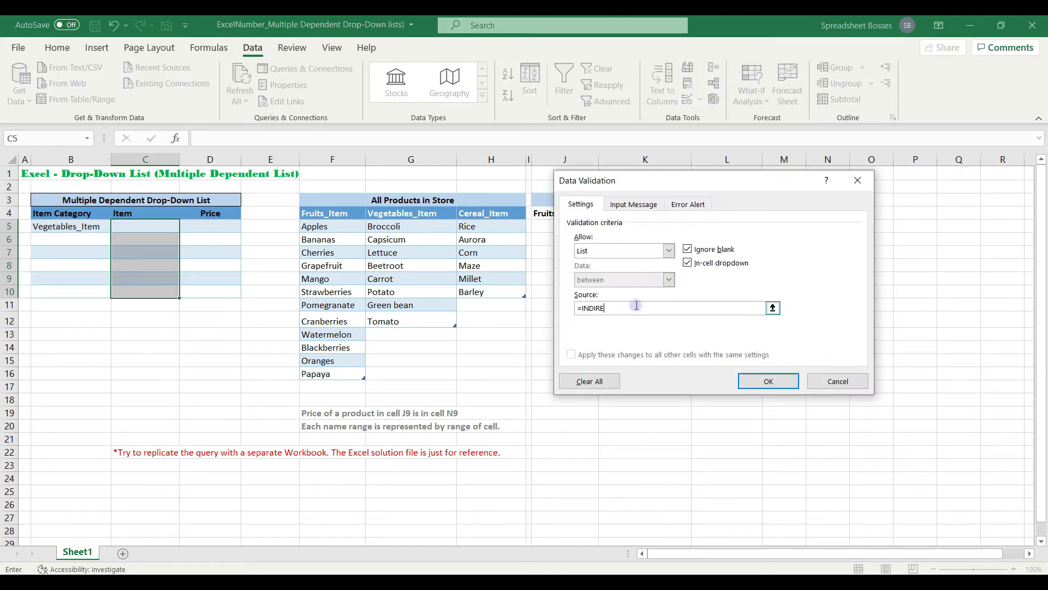
pyautogui.write('CT(B5)')
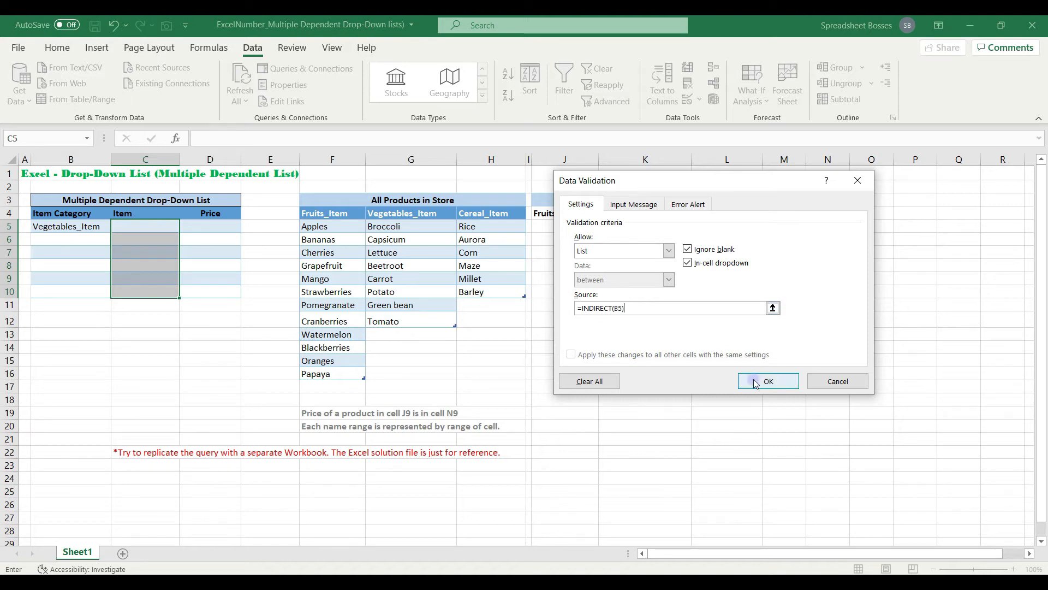
pyautogui.click(768, 381)
pyautogui.click(186, 227)
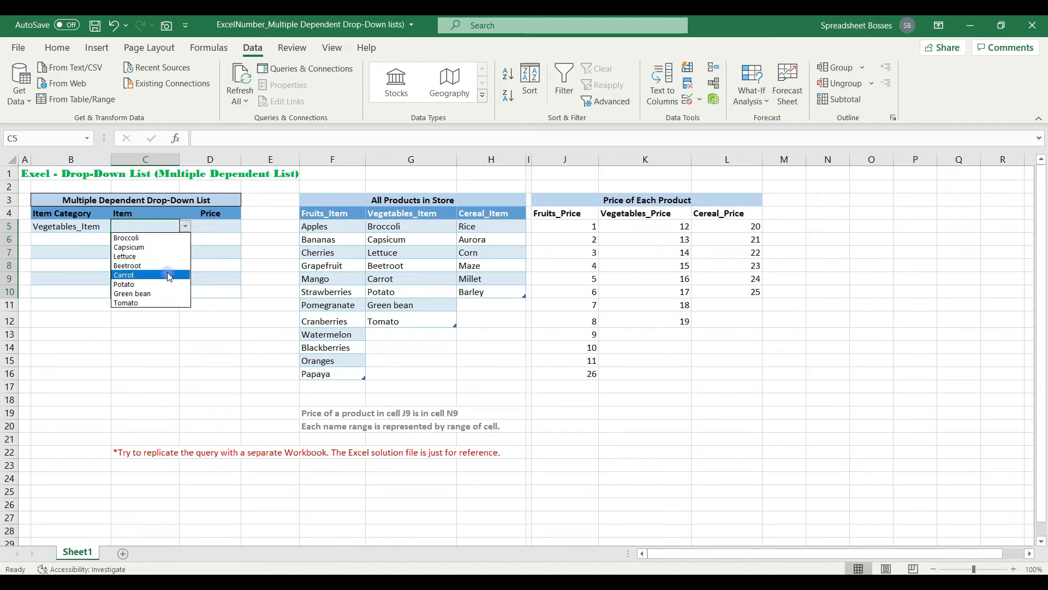
pyautogui.click(128, 275)
# Change the category in B5 to Fruits_Item and choose Grapefruit as the item in C5
pyautogui.click(101, 232)
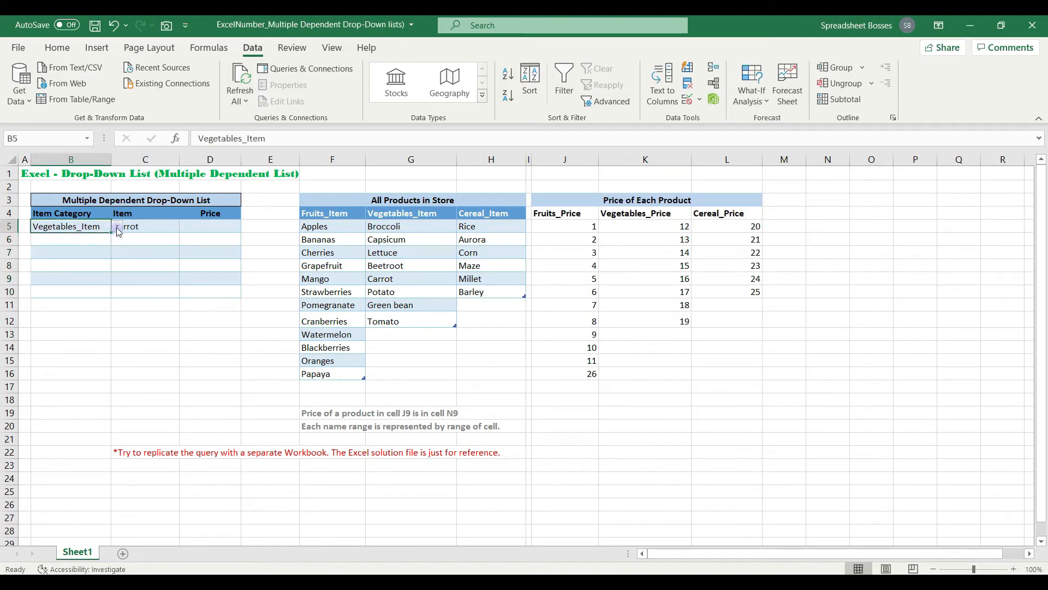
pyautogui.click(117, 226)
pyautogui.click(101, 238)
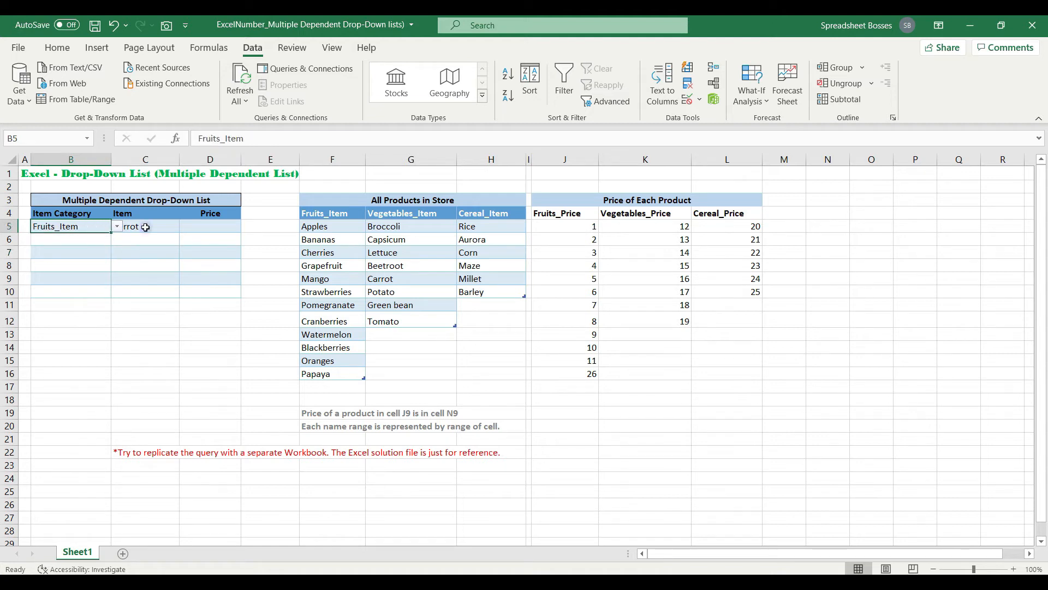
pyautogui.click(146, 228)
pyautogui.click(185, 226)
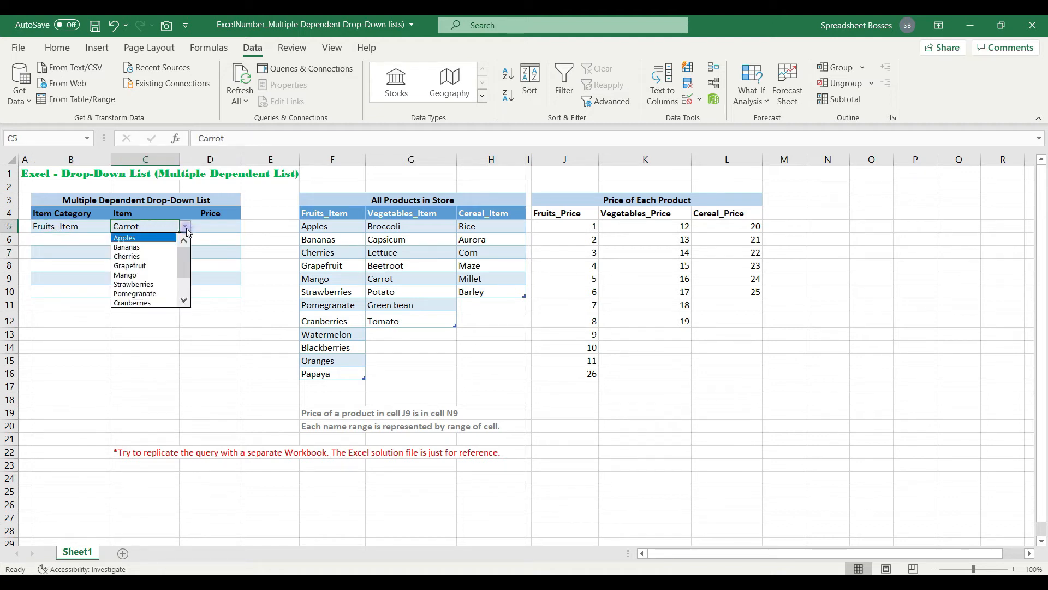
pyautogui.click(145, 268)
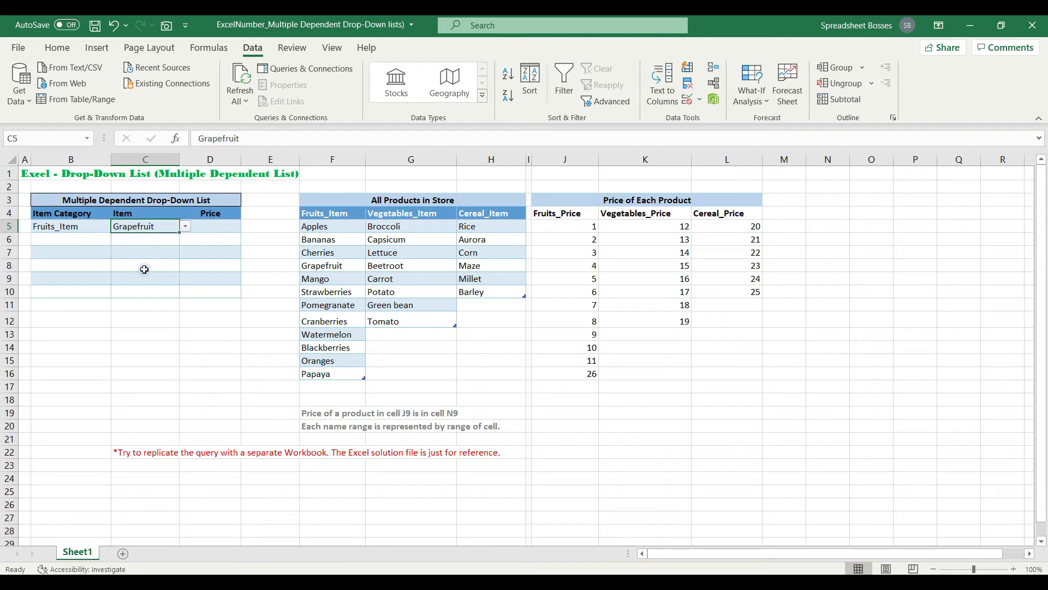
# Change the item in C5 to Cranberries
pyautogui.click(88, 227)
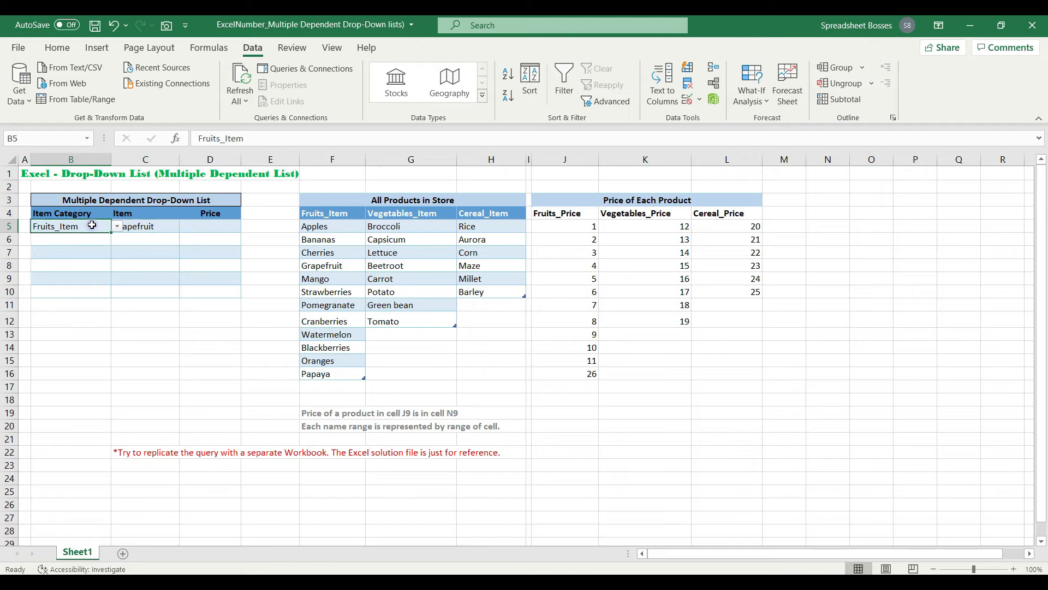
pyautogui.click(129, 230)
pyautogui.click(184, 227)
pyautogui.click(142, 273)
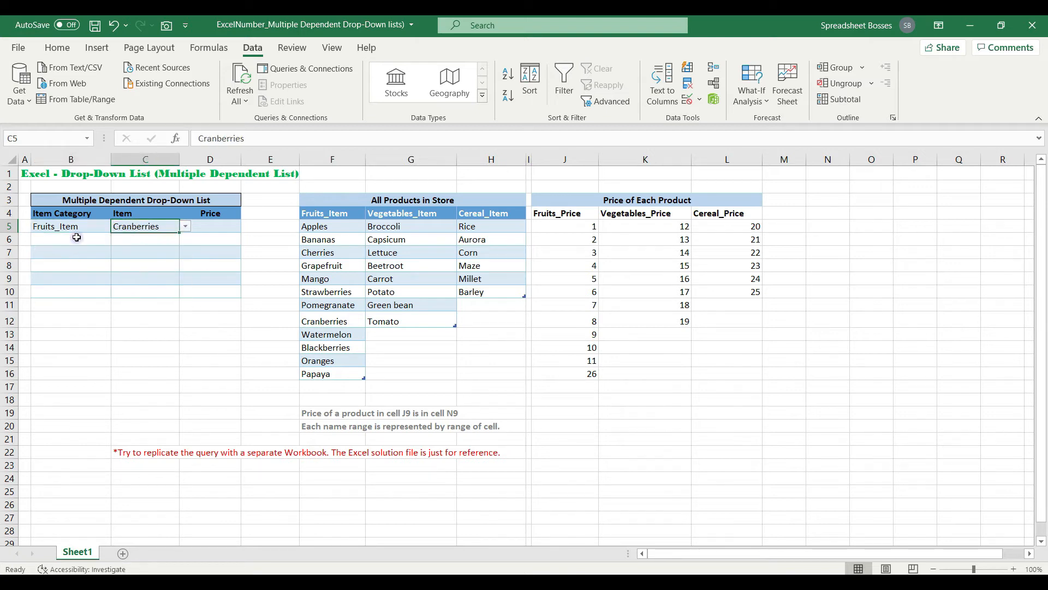
# Set the category in B6 to Cereal_Item and check the dependent item list in C6
pyautogui.click(77, 238)
pyautogui.click(116, 240)
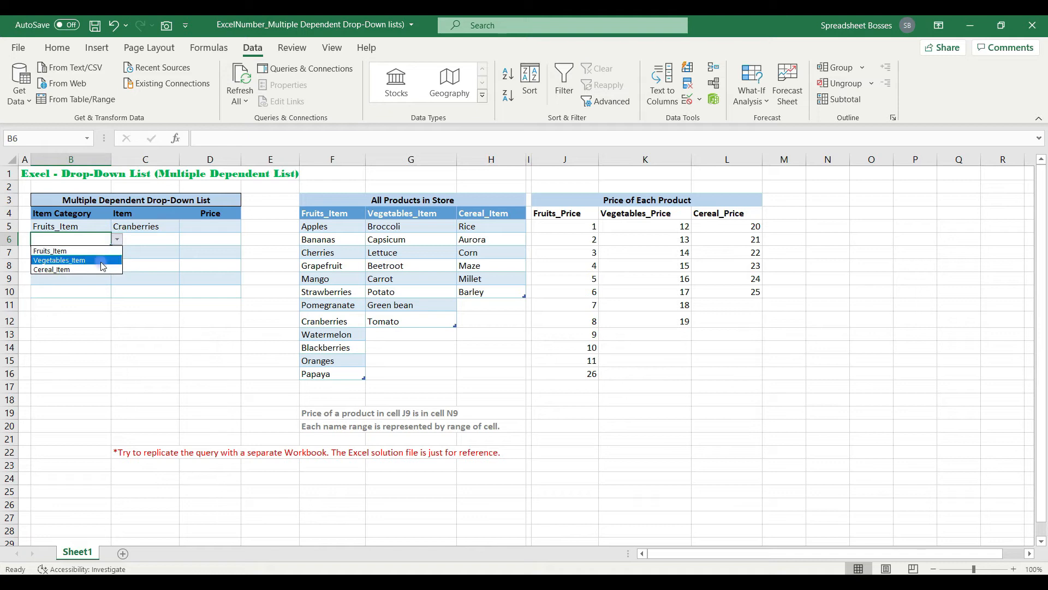
pyautogui.click(100, 270)
pyautogui.click(149, 240)
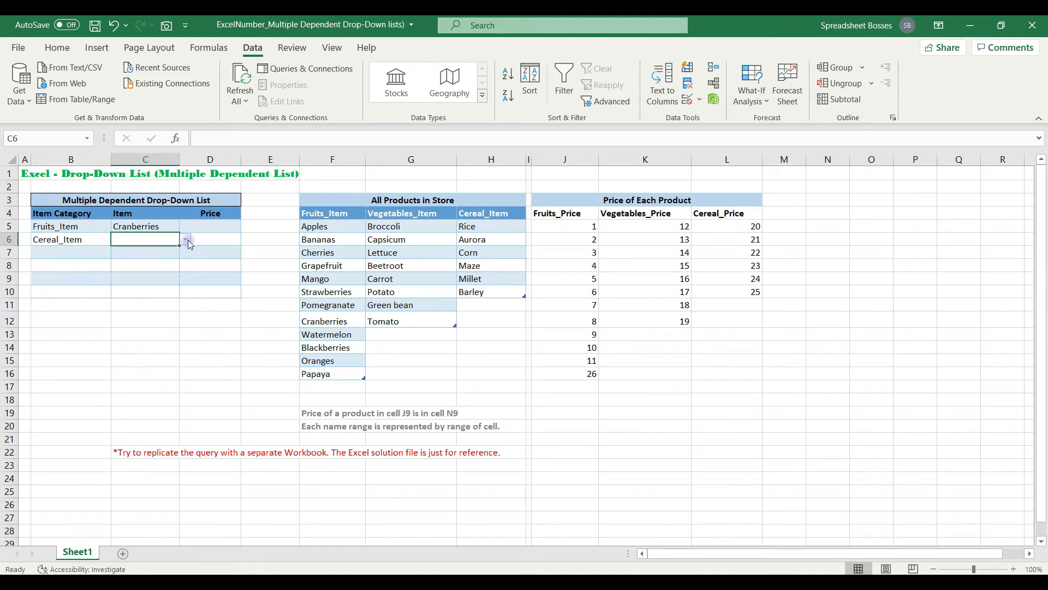
pyautogui.click(186, 239)
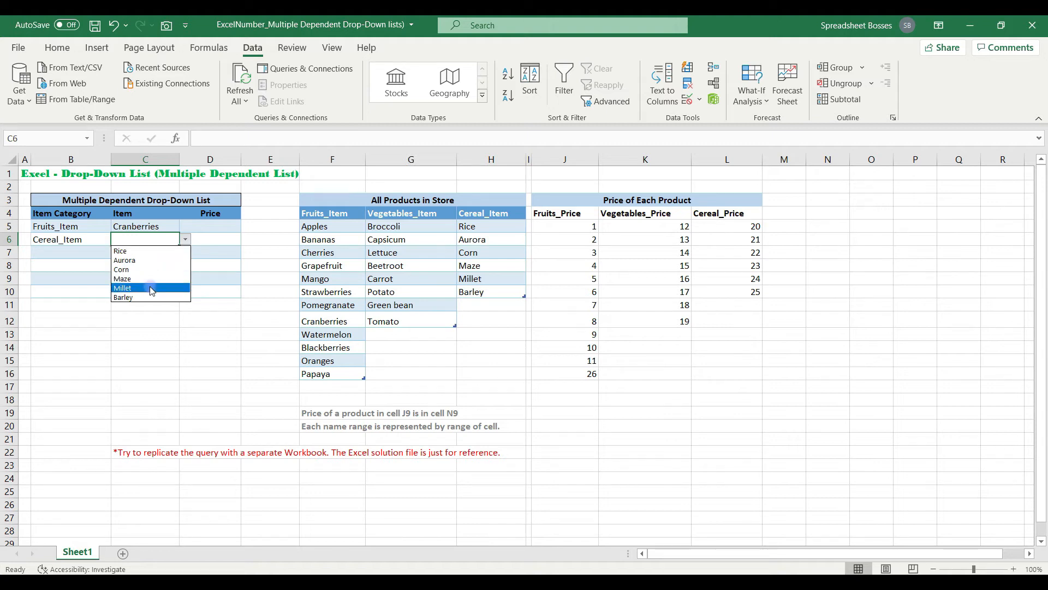
pyautogui.click(251, 270)
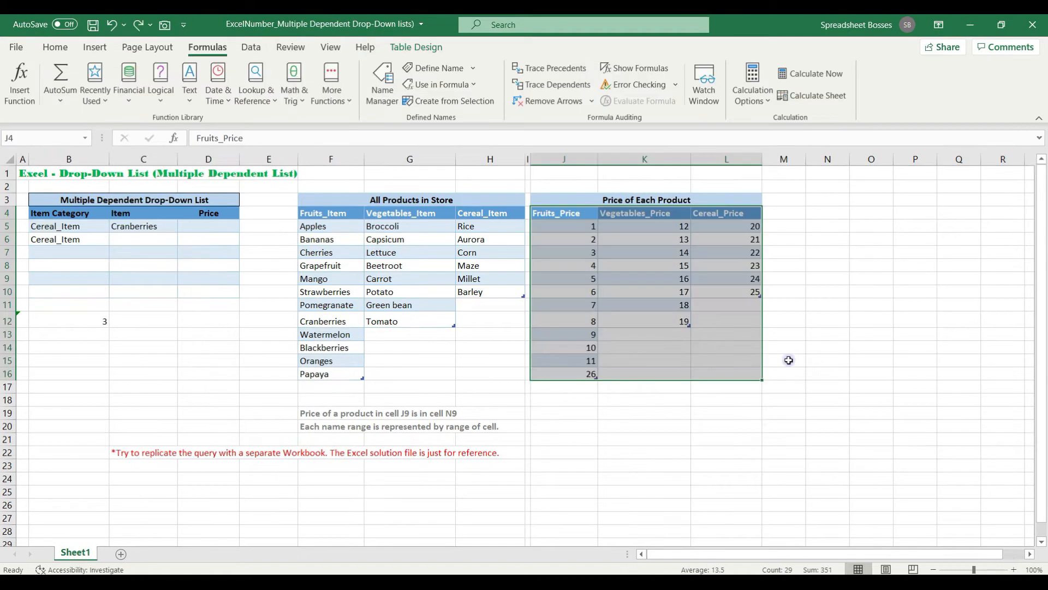
# Review the price tables and ranges in the Name Manager, inspecting Fruits_Price and Fruits_Prices
pyautogui.click(786, 359)
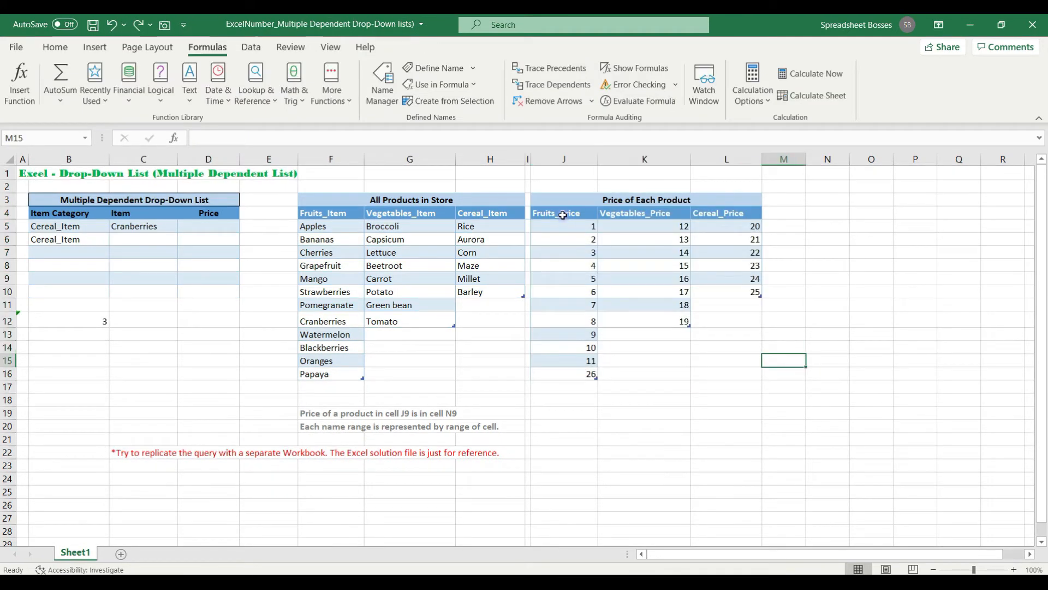
pyautogui.click(382, 85)
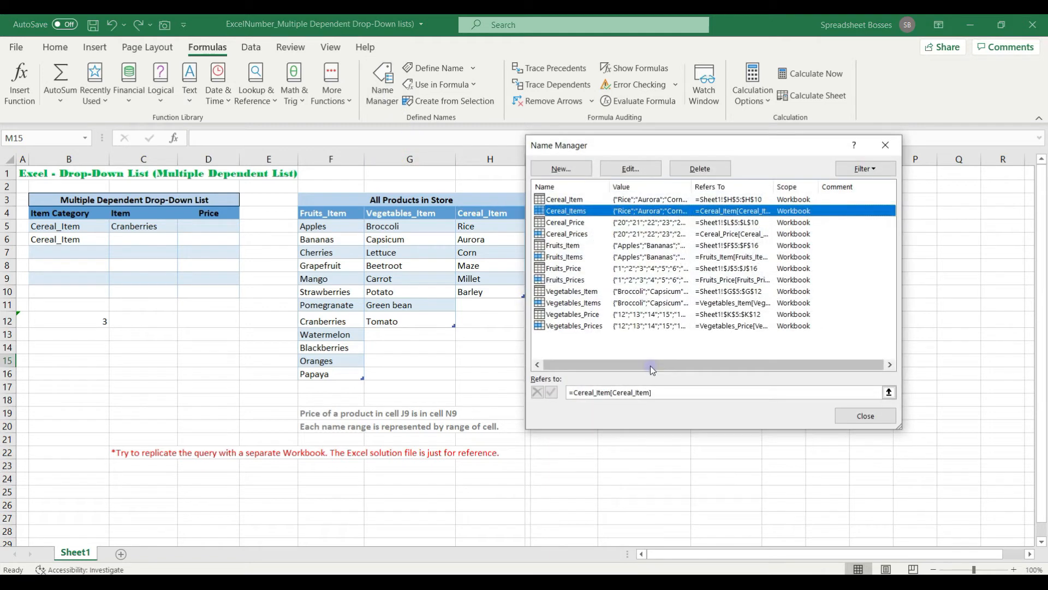
pyautogui.click(573, 269)
pyautogui.click(571, 280)
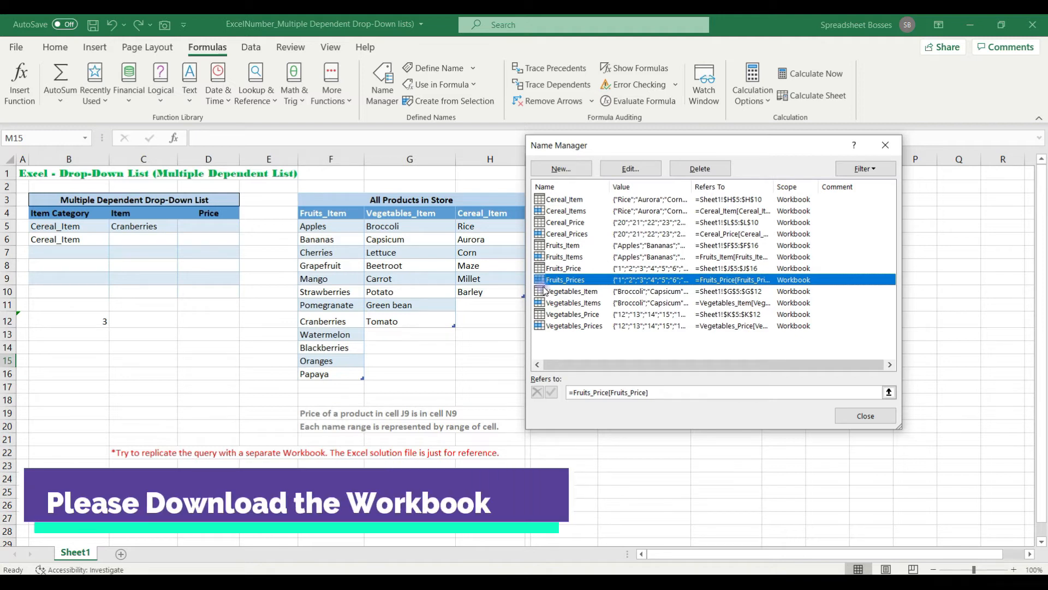
pyautogui.click(884, 146)
# Add Oats to the cereal item table in cell H11
pyautogui.click(489, 306)
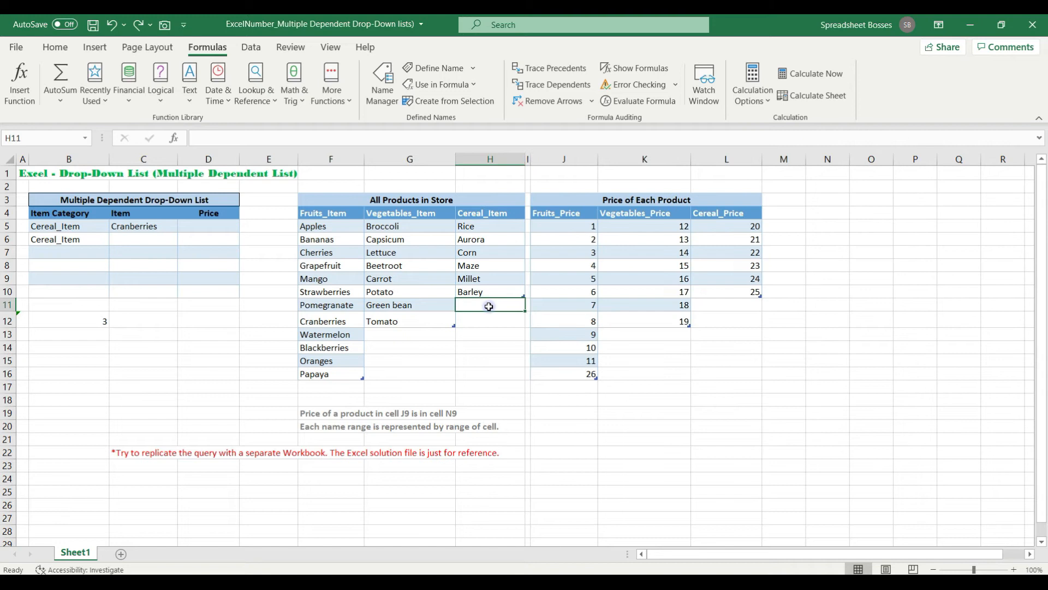
pyautogui.write('Oats')
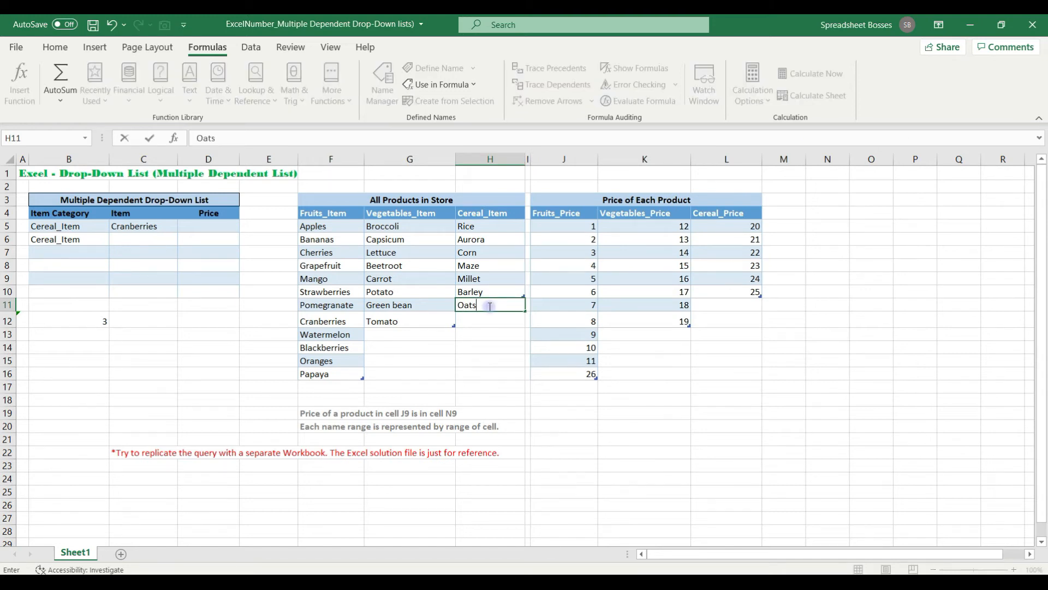
pyautogui.press('Return')
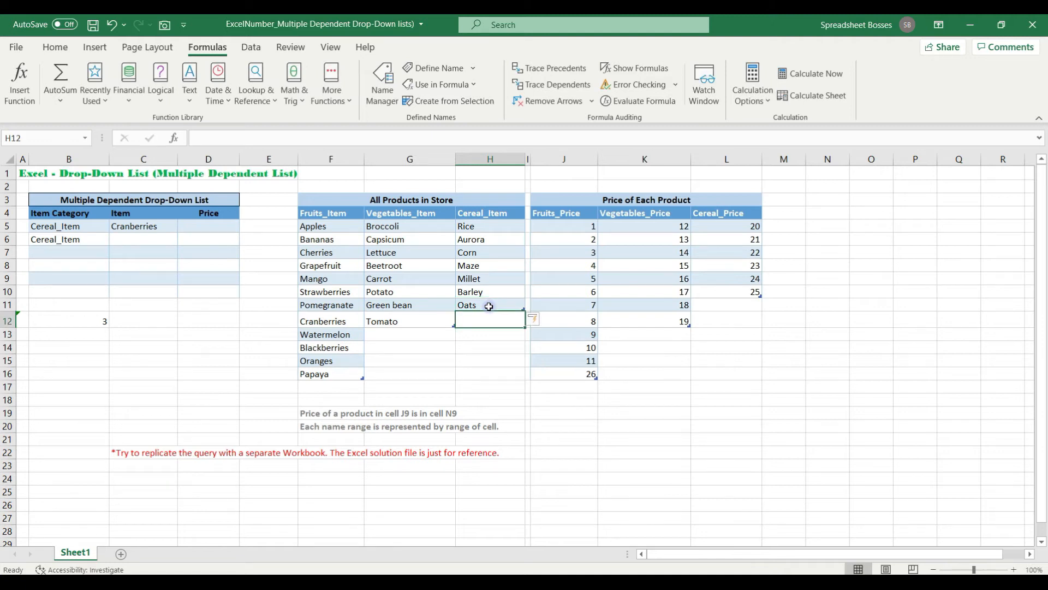
# Check the dependent item list in C6 for the newly added Oats entry
pyautogui.click(143, 240)
pyautogui.click(182, 241)
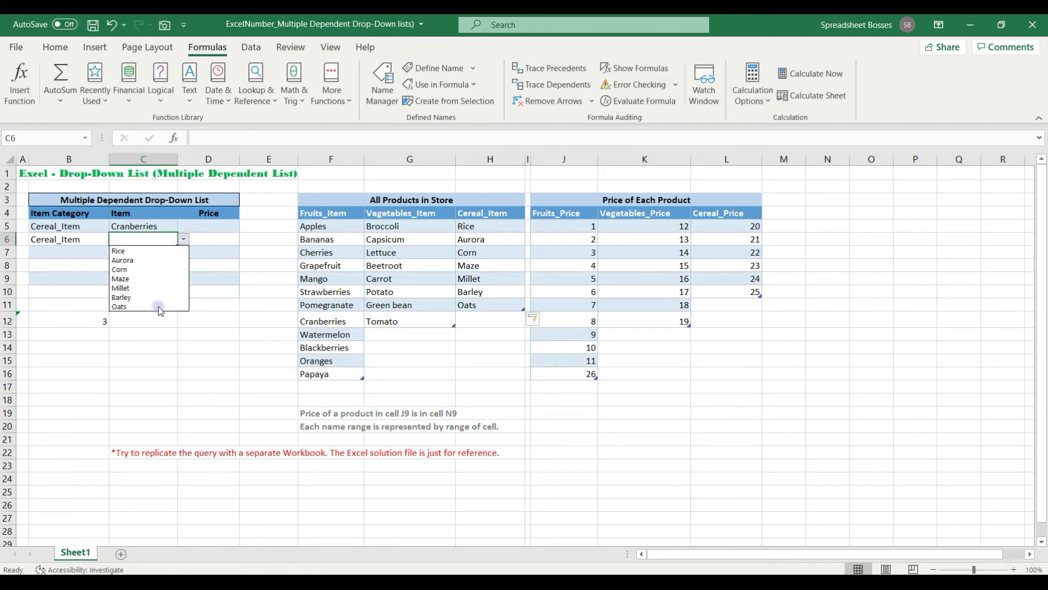
pyautogui.click(152, 334)
pyautogui.click(267, 246)
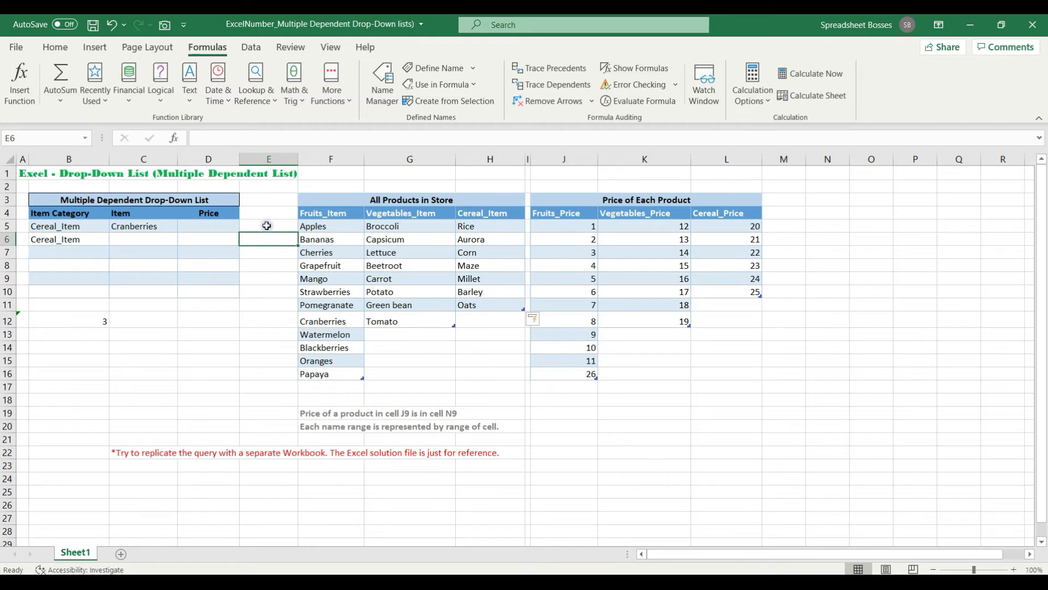
# Change the item category in B5 to Fruits_Item
pyautogui.click(93, 225)
pyautogui.click(269, 278)
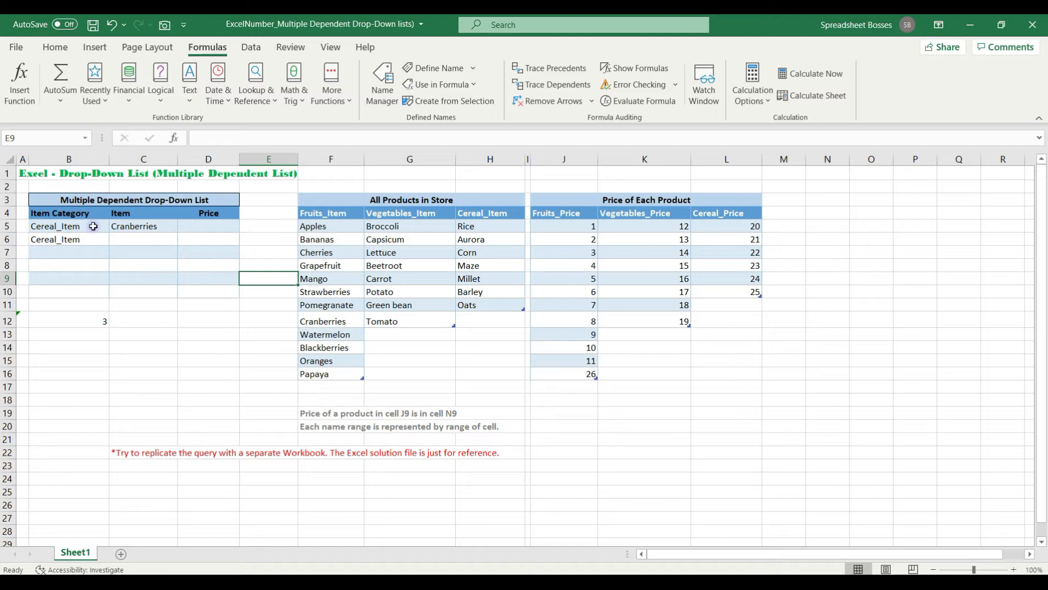
pyautogui.click(92, 225)
pyautogui.click(115, 226)
pyautogui.click(99, 235)
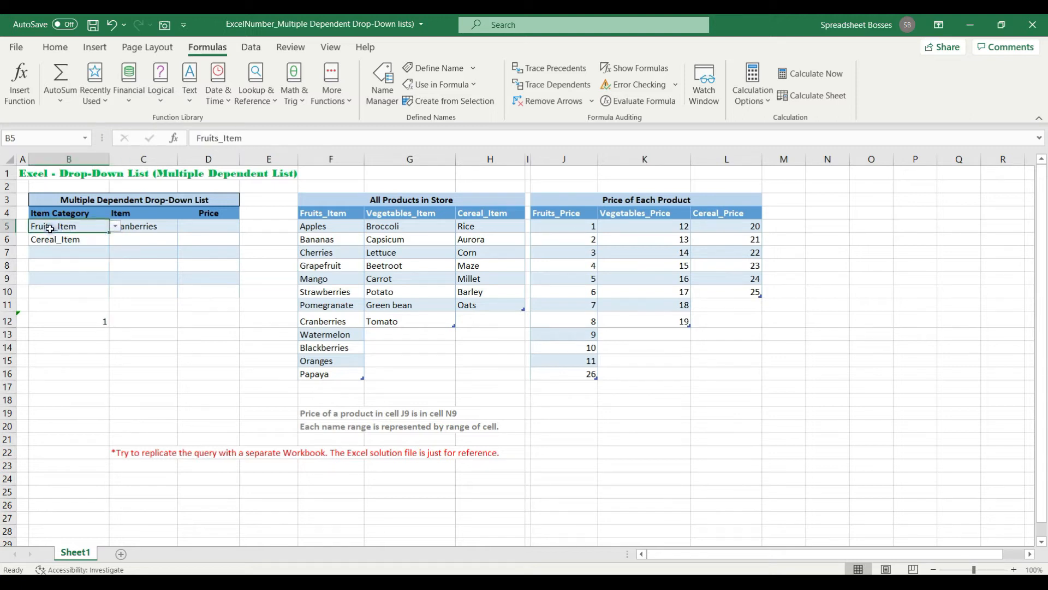
# Examine the IFERROR and IFS formula in B12 against the product headers in F4 to H4, leaving the formula unedited
pyautogui.click(315, 215)
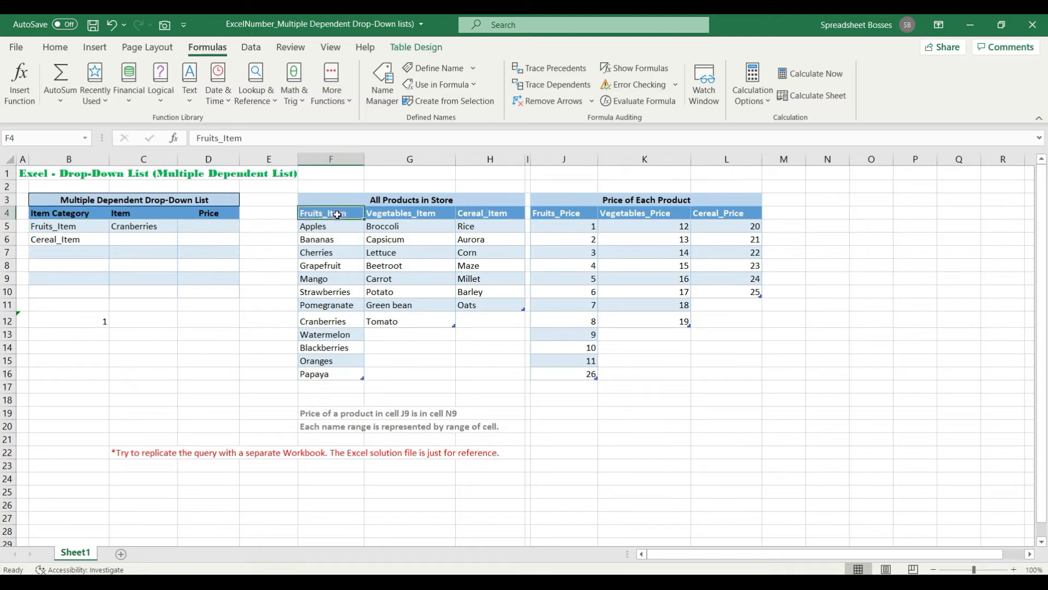
pyautogui.click(480, 213)
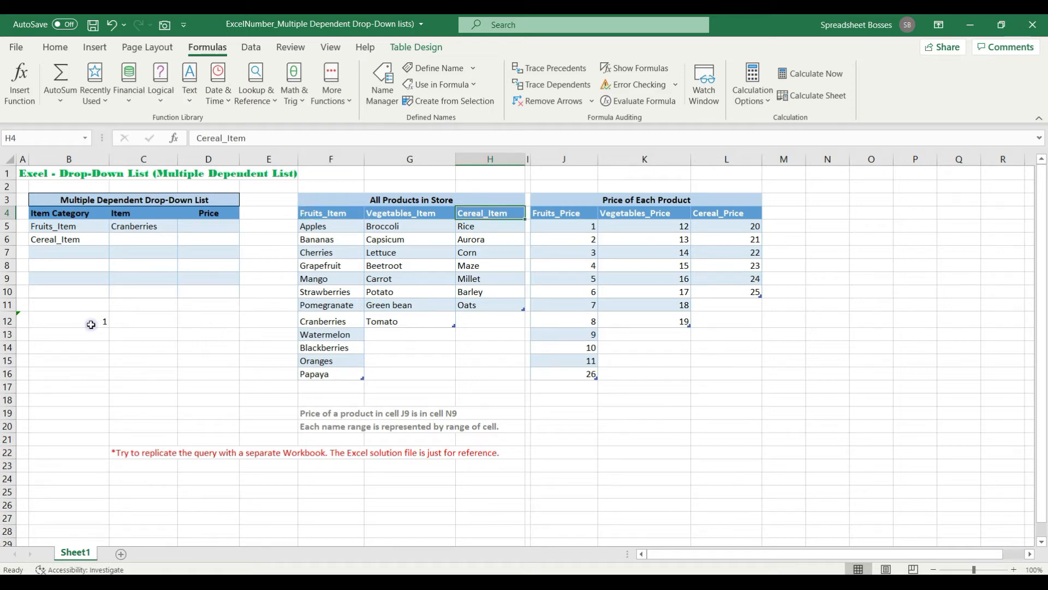
pyautogui.click(93, 322)
pyautogui.click(257, 138)
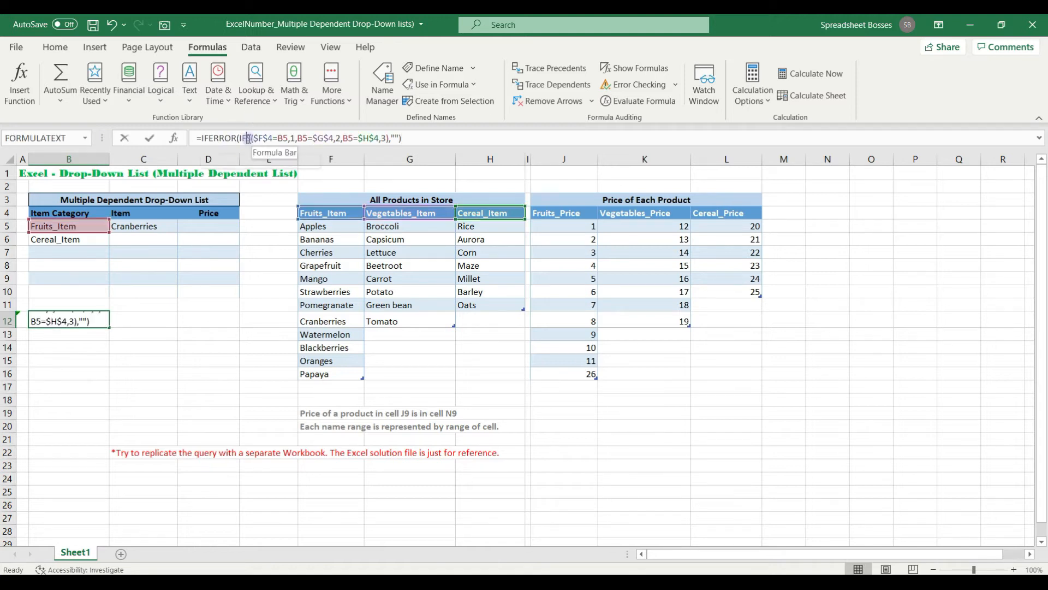
pyautogui.moveTo(259, 139); pyautogui.dragTo(264, 139)
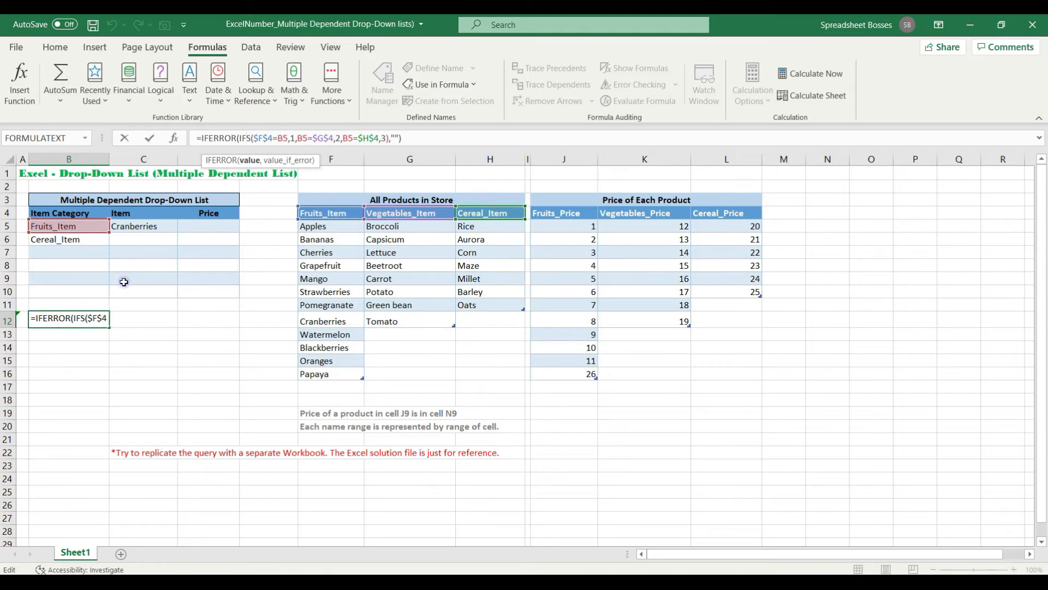
pyautogui.hotkey('ctrl', 'Return')
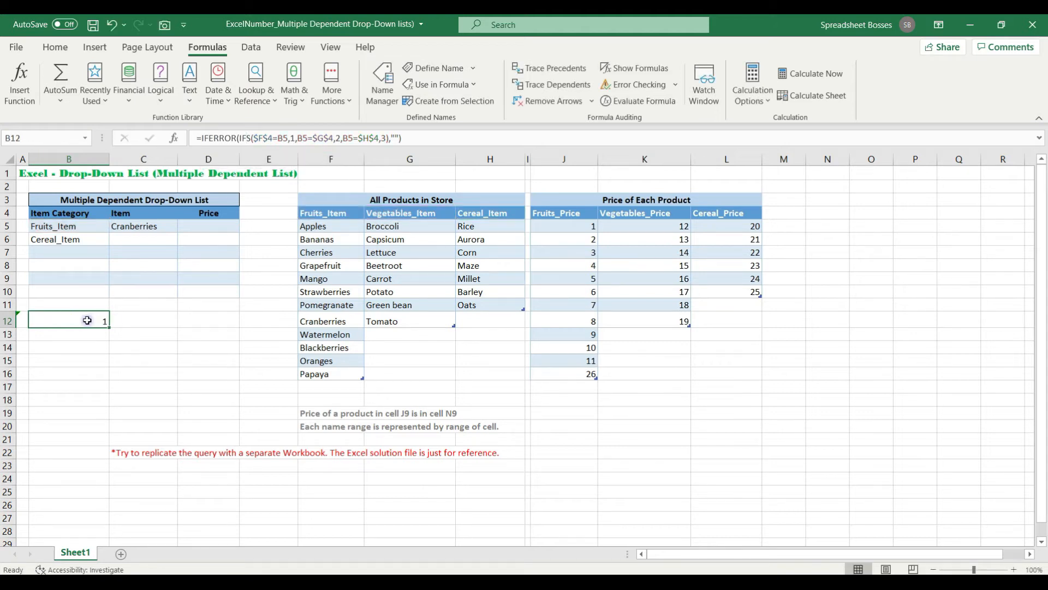
pyautogui.click(288, 137)
pyautogui.click(245, 138)
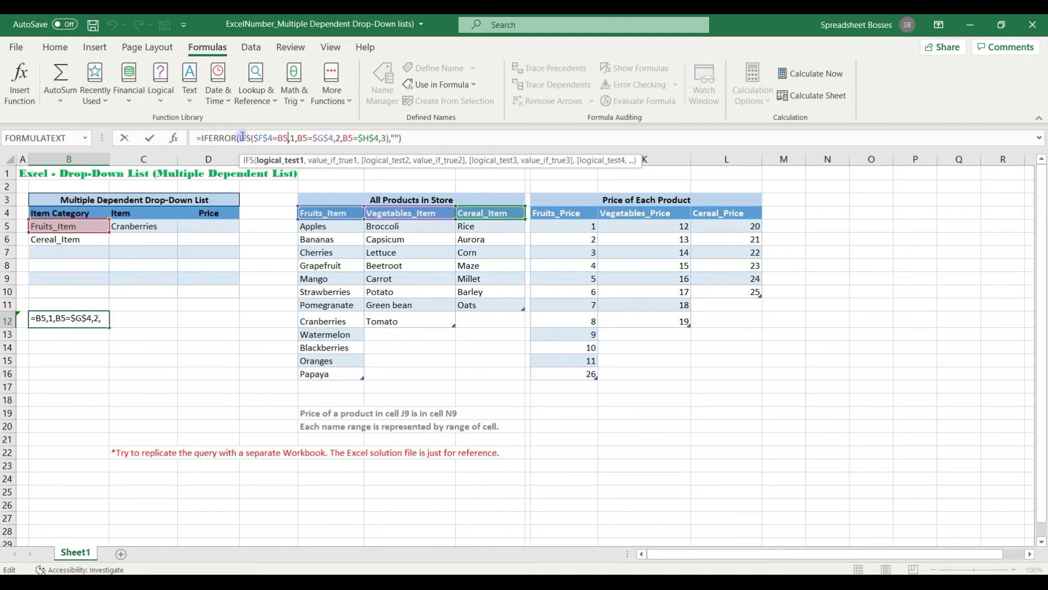
pyautogui.click(218, 137)
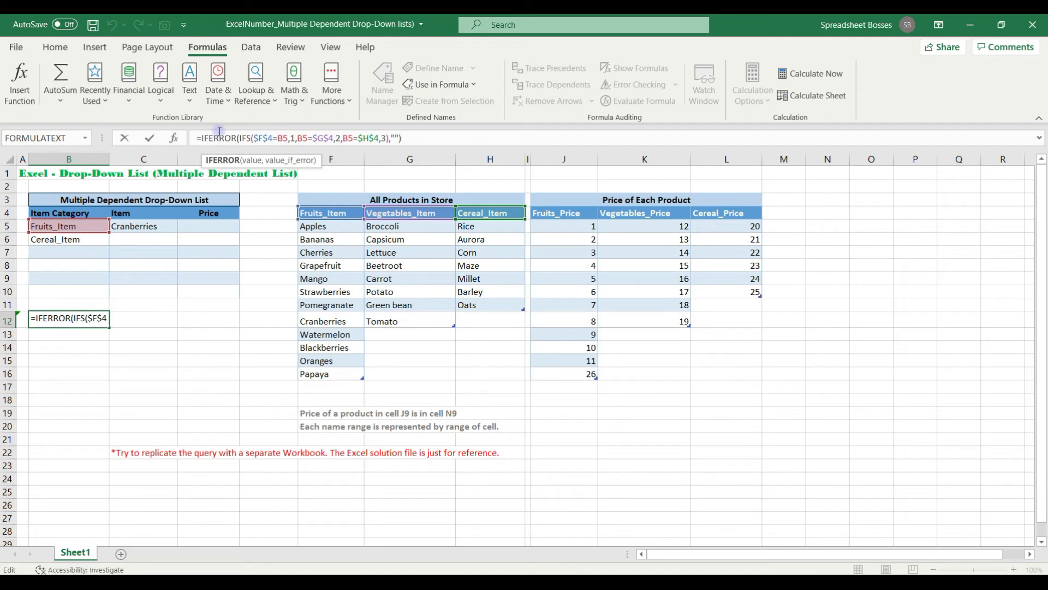
pyautogui.press('Escape')
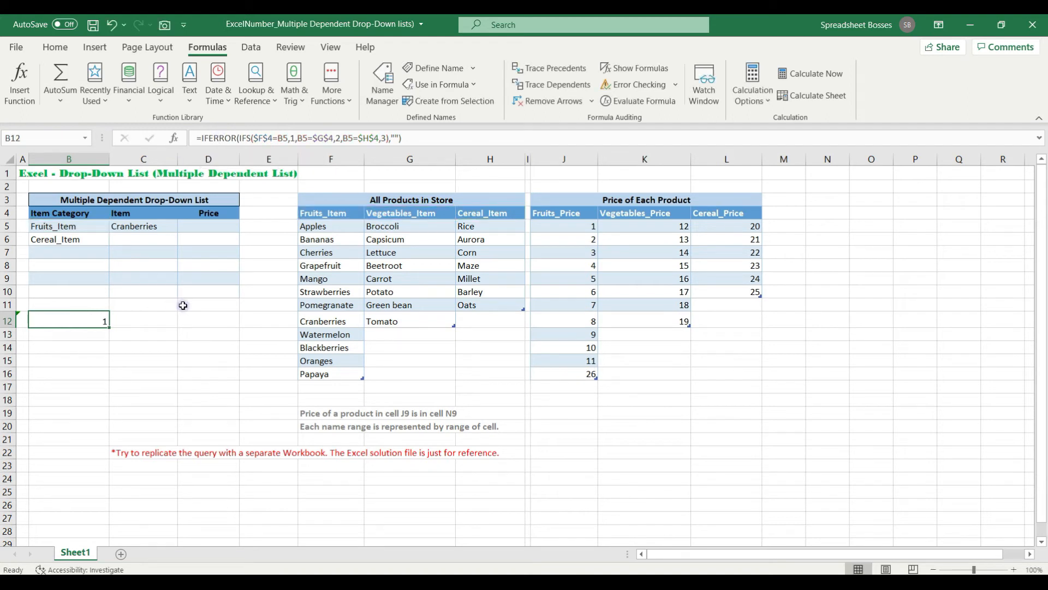
# Enter =MATCH(B5,$F$4:$H$4,0) in A5 to find the position of the selected category among the product headers
pyautogui.click(23, 228)
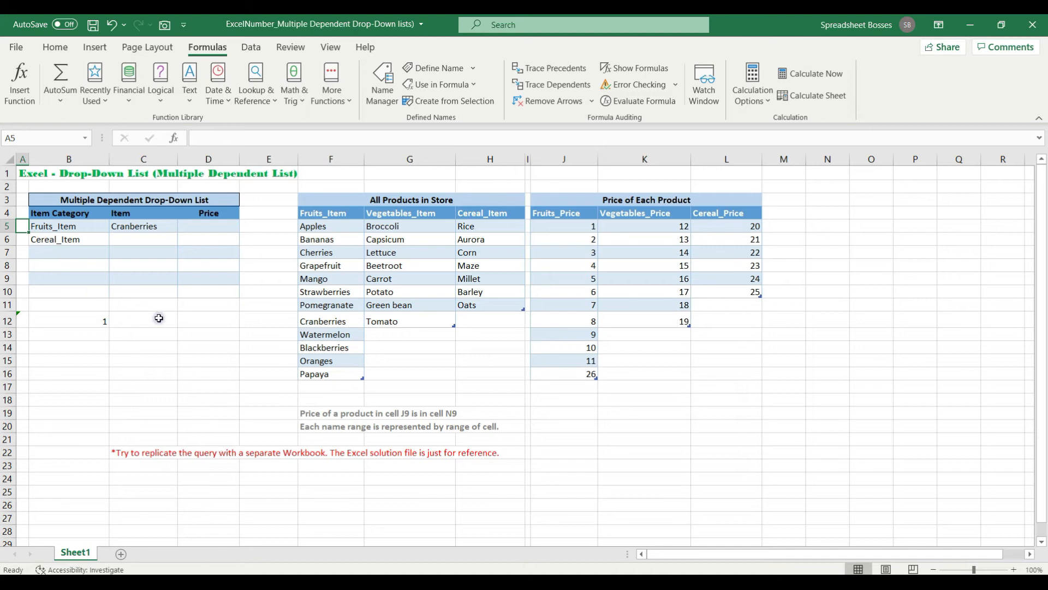
pyautogui.write('=match')
pyautogui.press('Tab')
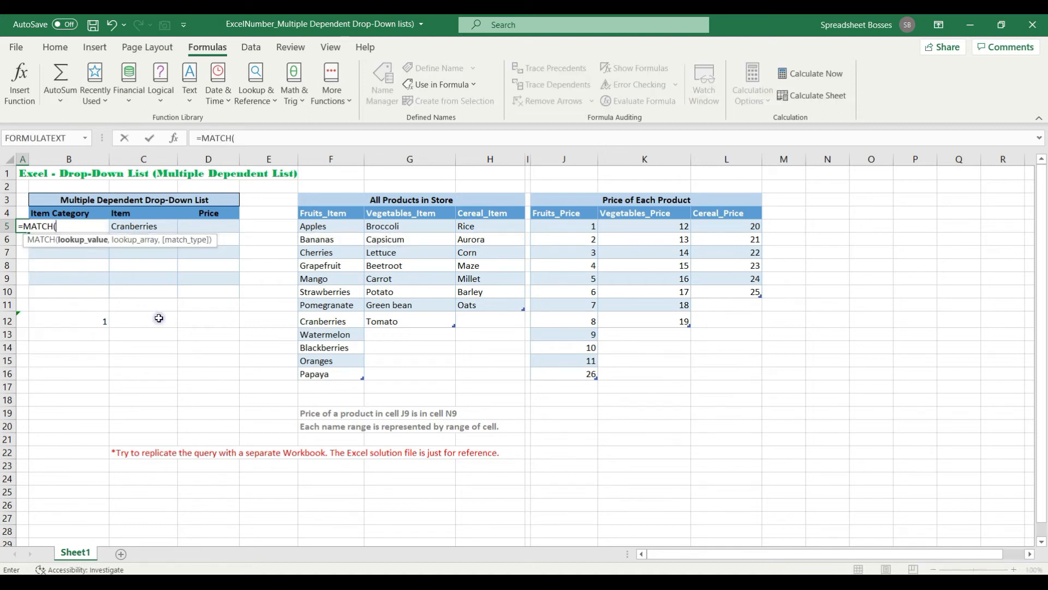
pyautogui.click(69, 225)
pyautogui.write(',')
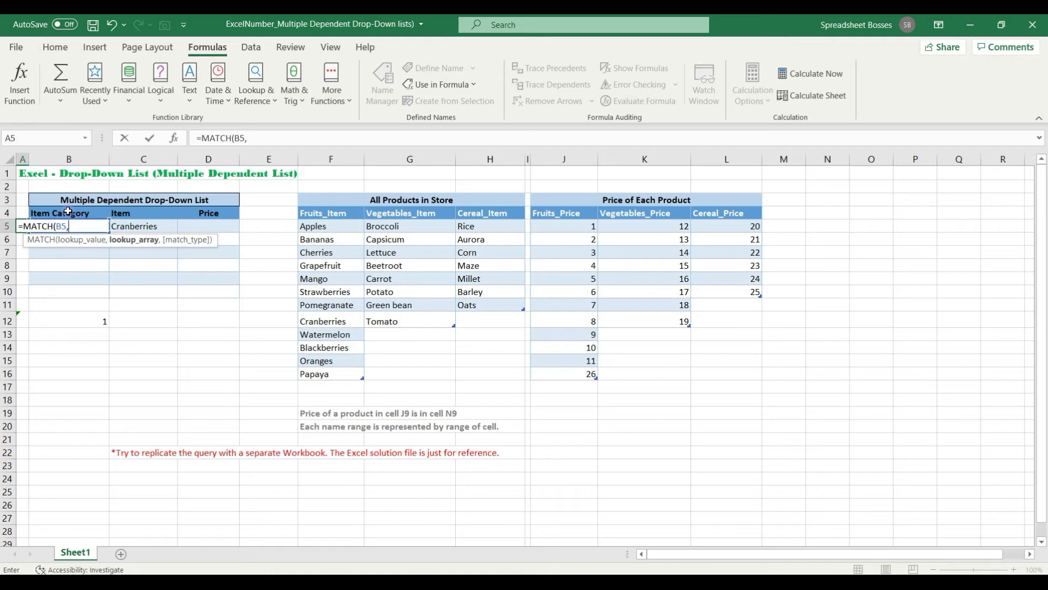
pyautogui.moveTo(320, 213); pyautogui.dragTo(480, 215)
pyautogui.write(',')
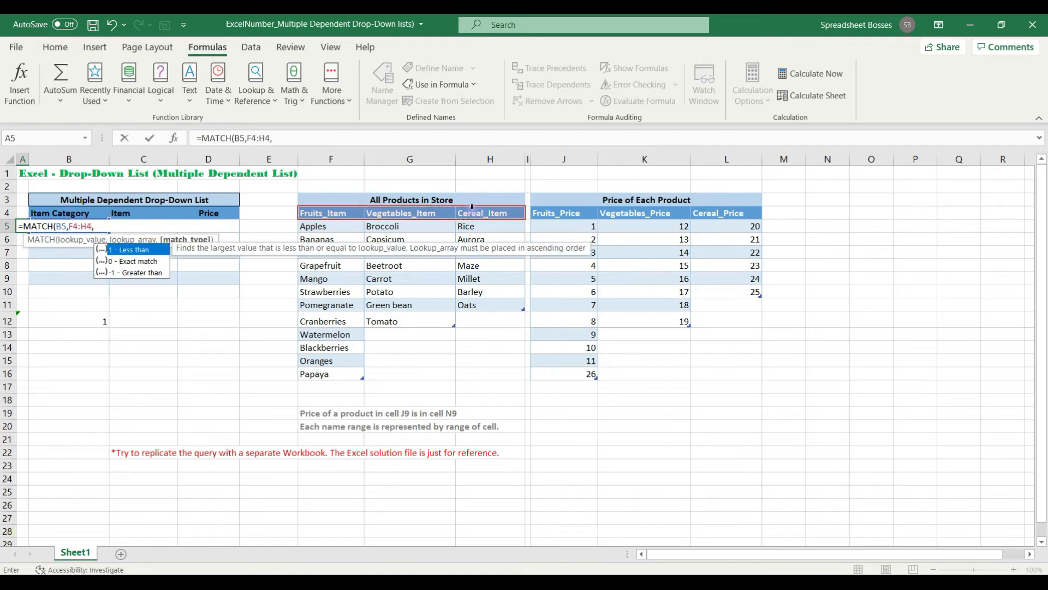
pyautogui.write('0)')
pyautogui.moveTo(71, 226); pyautogui.dragTo(91, 226)
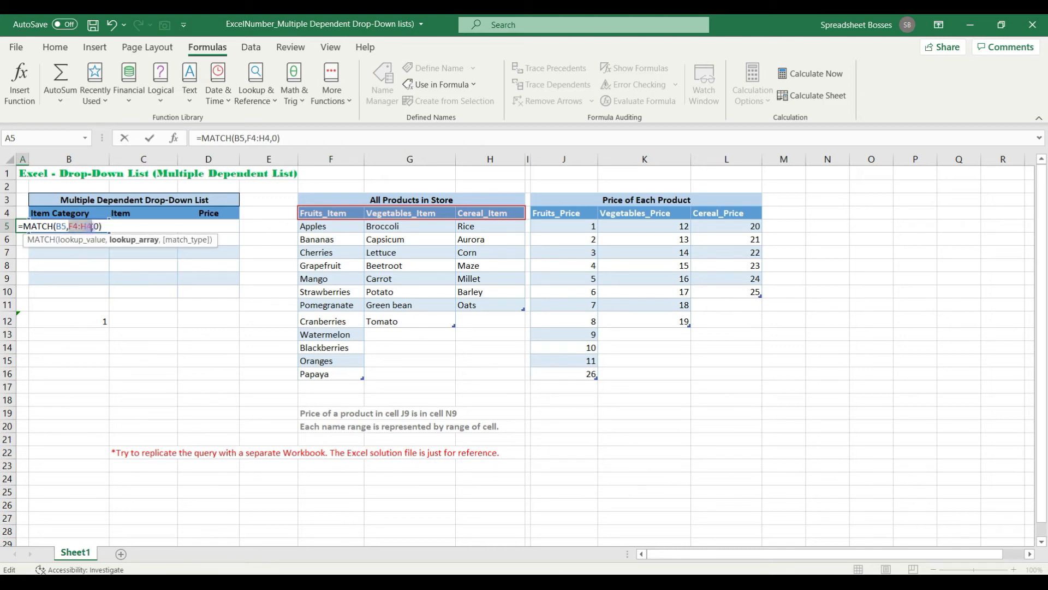
pyautogui.press('F4')
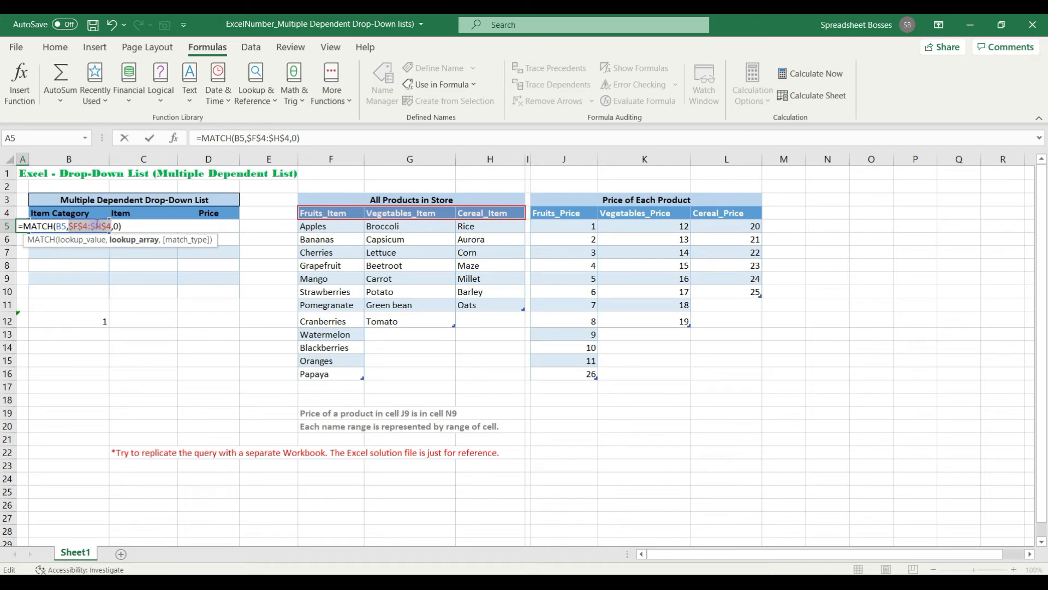
pyautogui.press('Return')
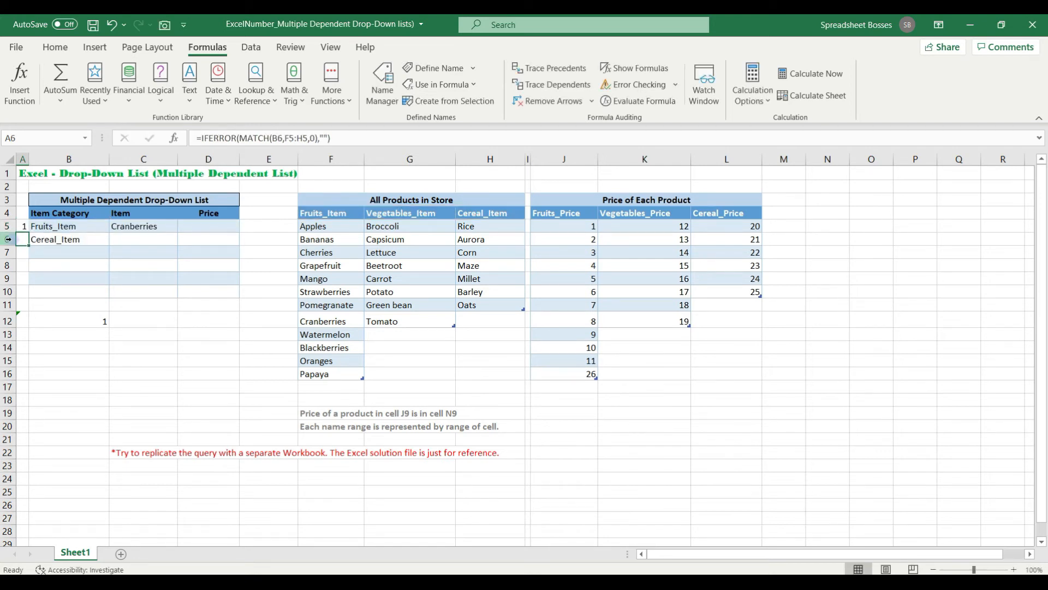
# Test the MATCH formula in A5 by changing the category in B5 to Vegetables_Item and finally to Cereal_Item
pyautogui.click(66, 226)
pyautogui.click(115, 226)
pyautogui.click(101, 246)
pyautogui.click(115, 227)
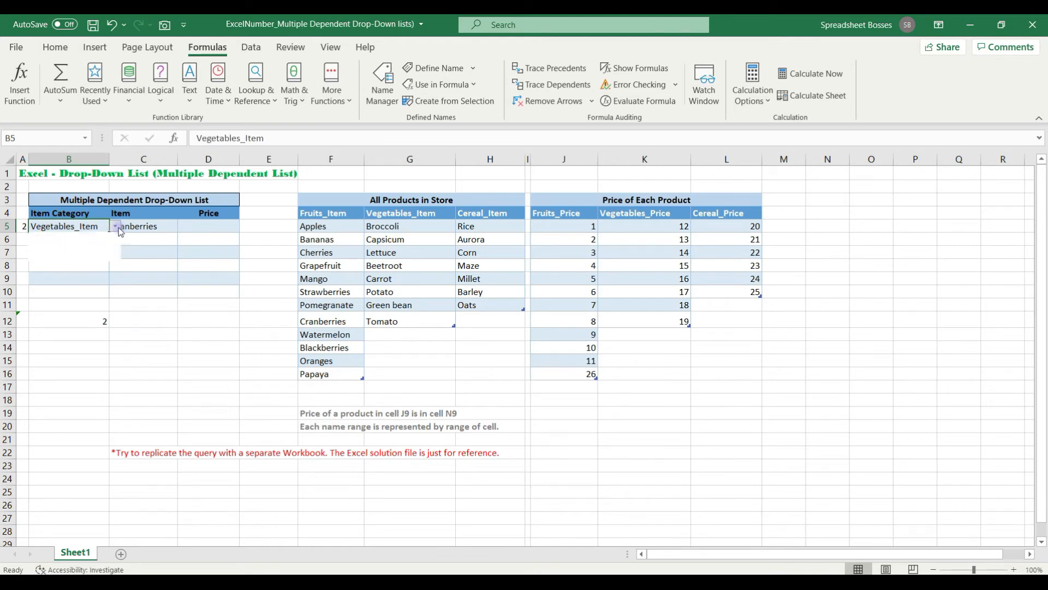
pyautogui.click(98, 253)
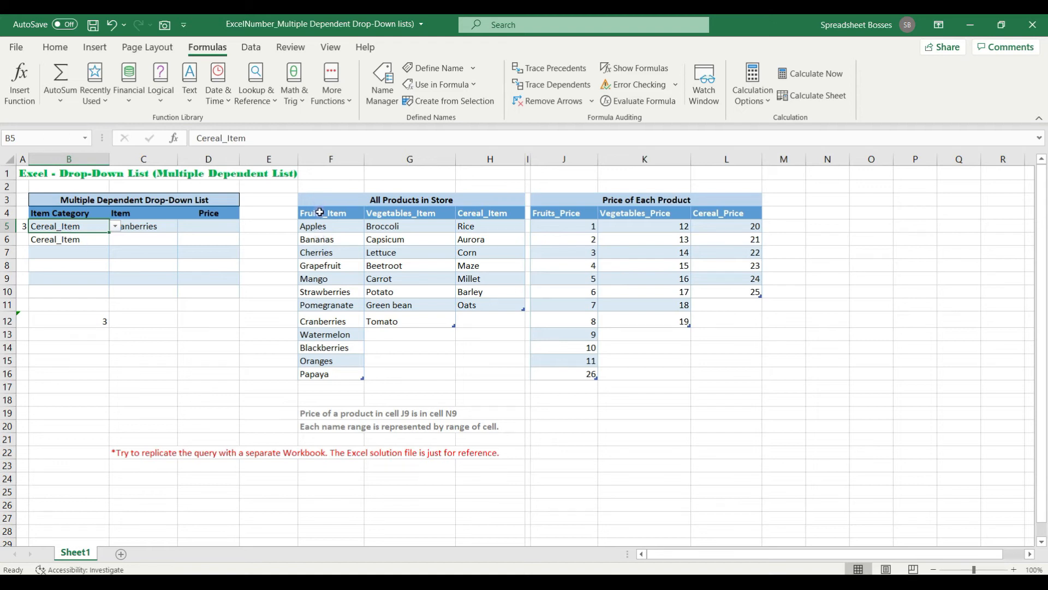
# Review the product and price tables, relating Millet in H9 to its corresponding price in L9
pyautogui.moveTo(318, 214); pyautogui.dragTo(483, 213)
pyautogui.moveTo(317, 227); pyautogui.dragTo(334, 376)
pyautogui.moveTo(510, 214); pyautogui.dragTo(499, 281)
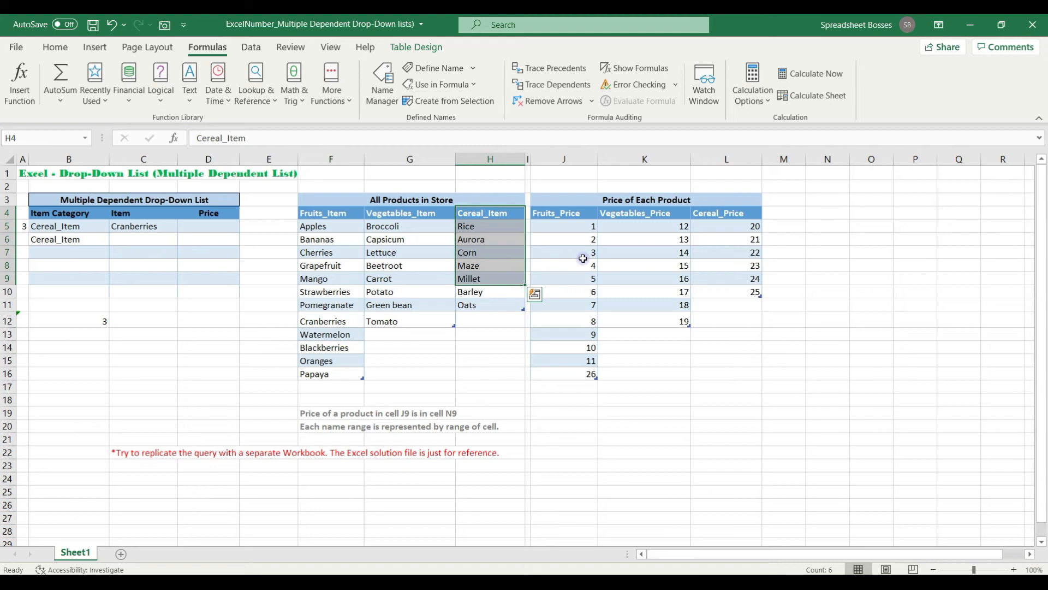
pyautogui.moveTo(565, 214); pyautogui.dragTo(731, 289)
pyautogui.click(704, 321)
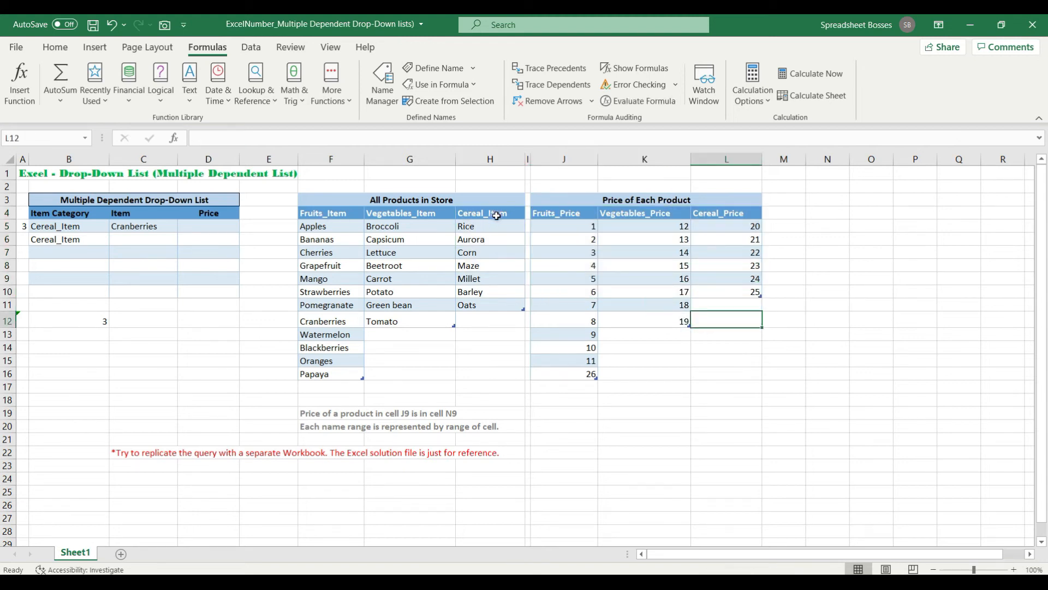
pyautogui.click(496, 216)
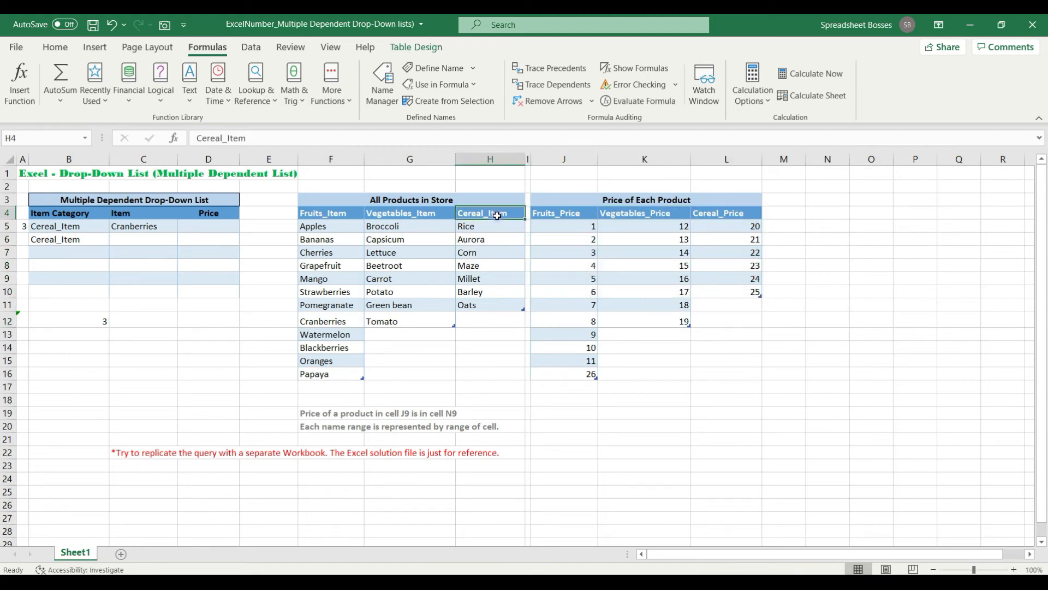
pyautogui.click(468, 279)
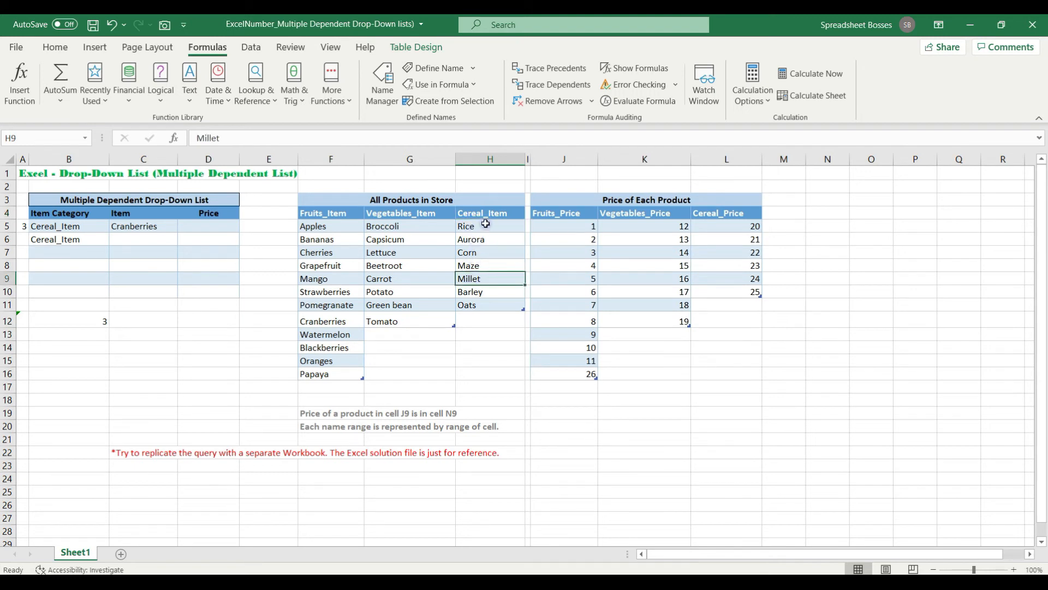
pyautogui.click(751, 278)
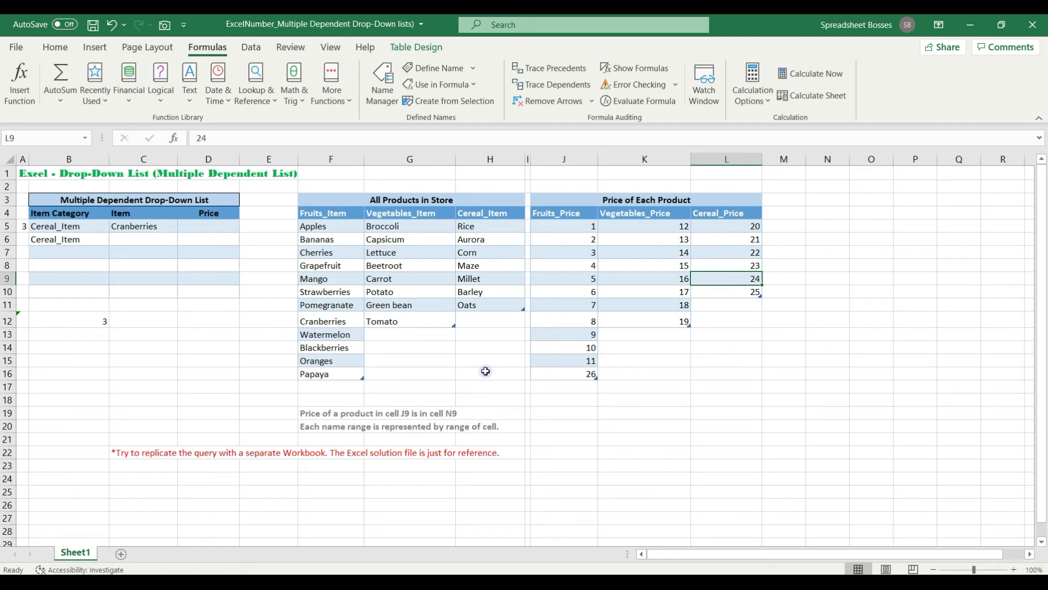
# Fill the MATCH formula from A5 down to A10 and check the result for the empty category row 7
pyautogui.click(23, 226)
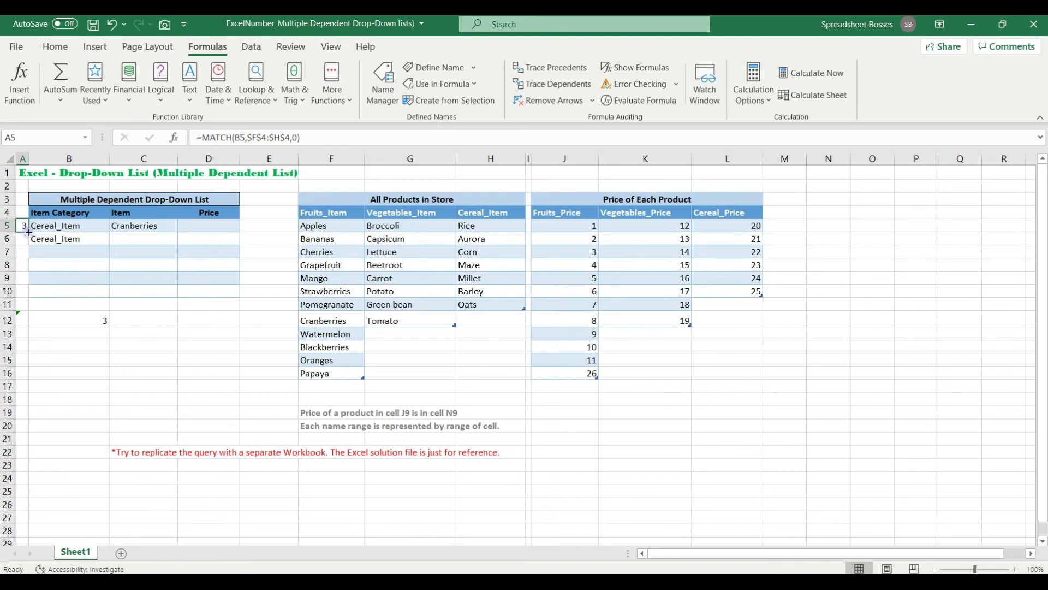
pyautogui.moveTo(29, 232); pyautogui.dragTo(26, 298)
pyautogui.click(23, 252)
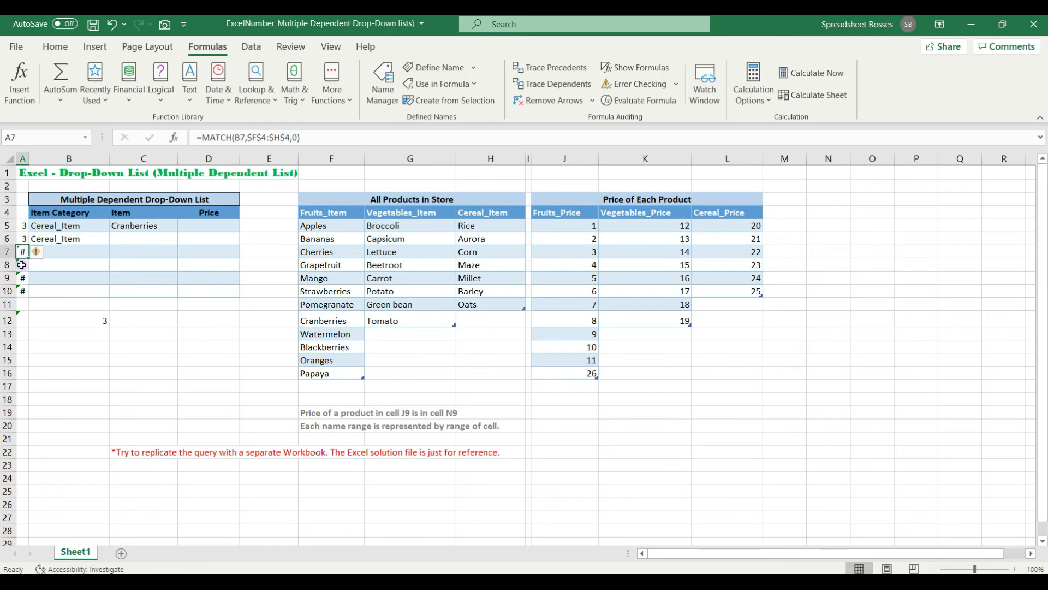
pyautogui.click(68, 253)
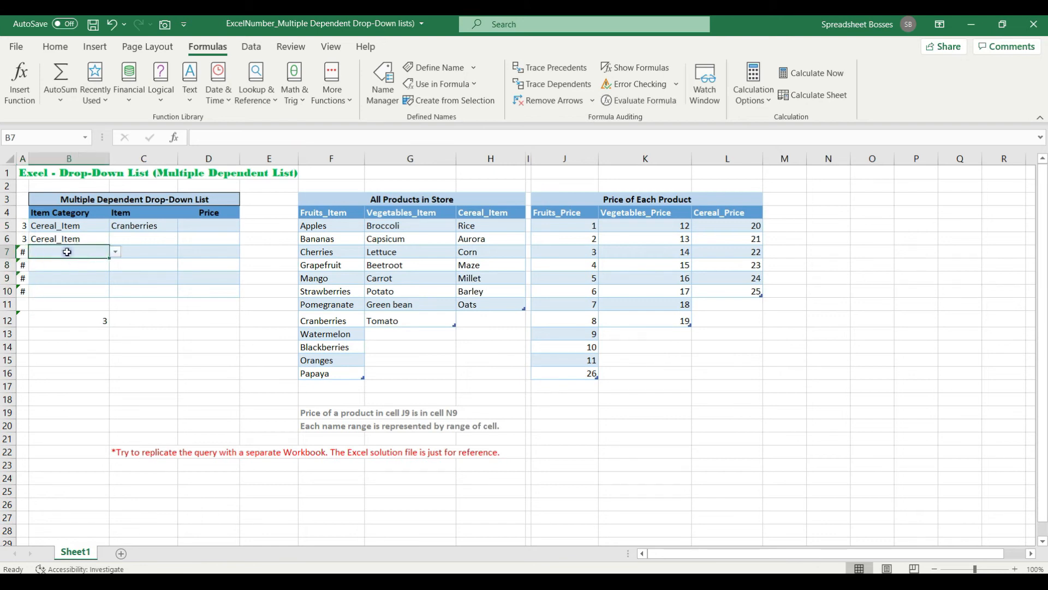
# Wrap the MATCH formula in A5 in IFERROR with an empty string as the error value: =IFERROR(MATCH(B5,$F$4:$H$4,0),"")
pyautogui.click(23, 226)
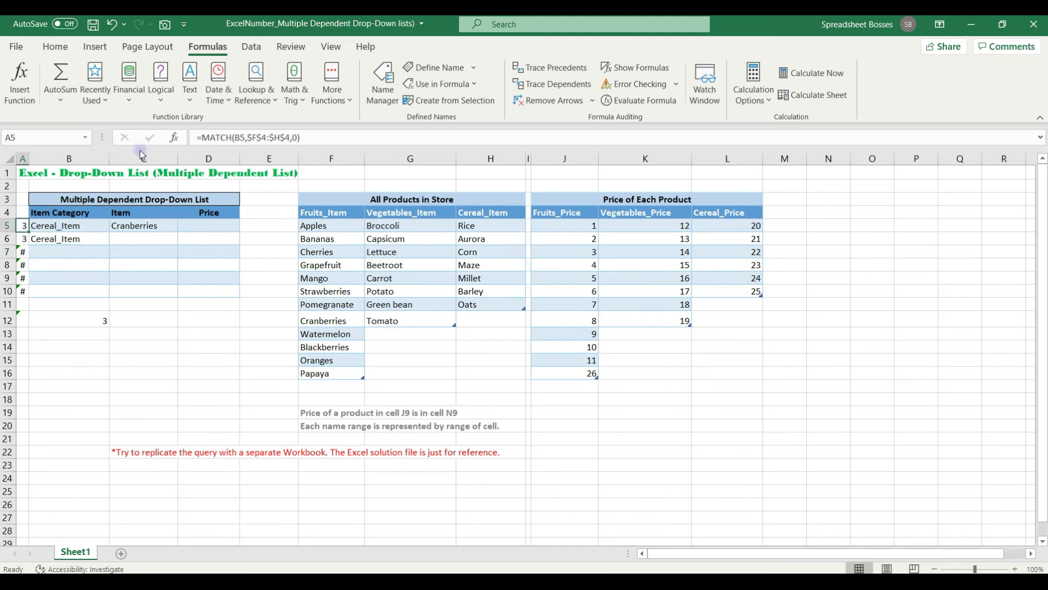
pyautogui.click(205, 137)
pyautogui.write('iferr')
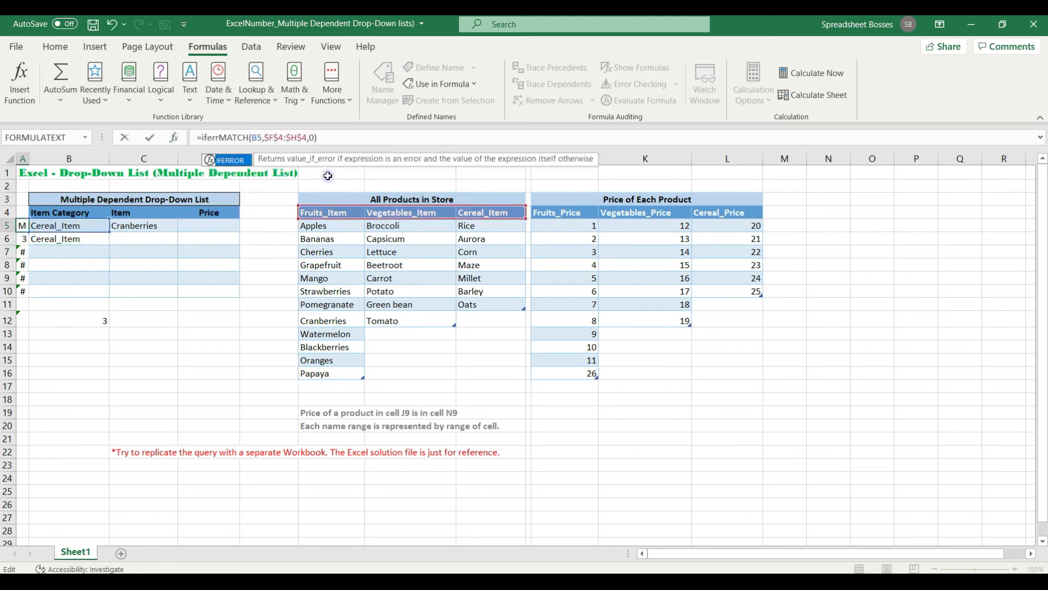
pyautogui.press('Tab')
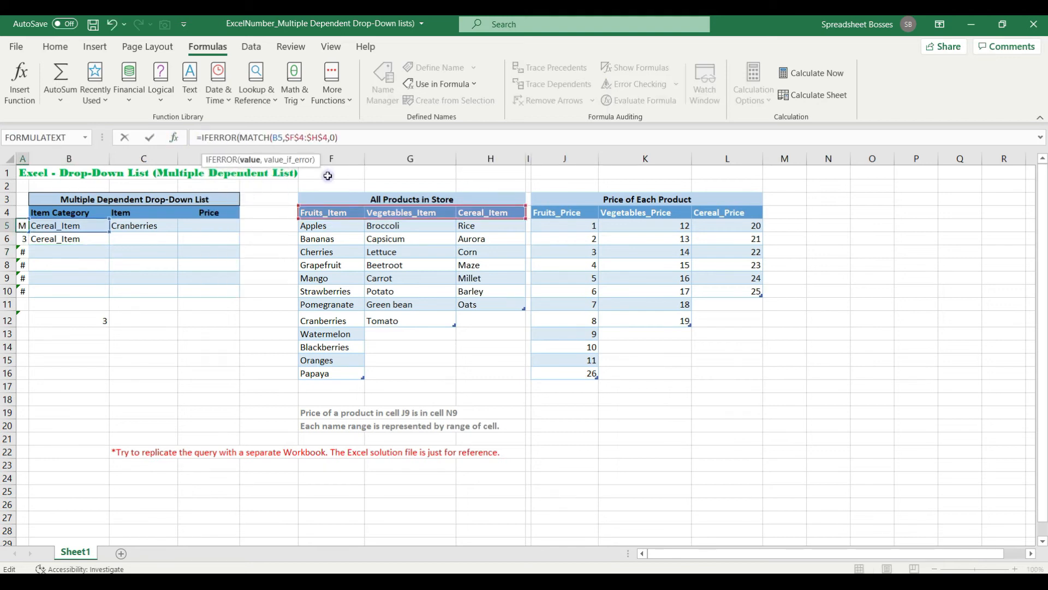
pyautogui.click(349, 141)
pyautogui.write(',')
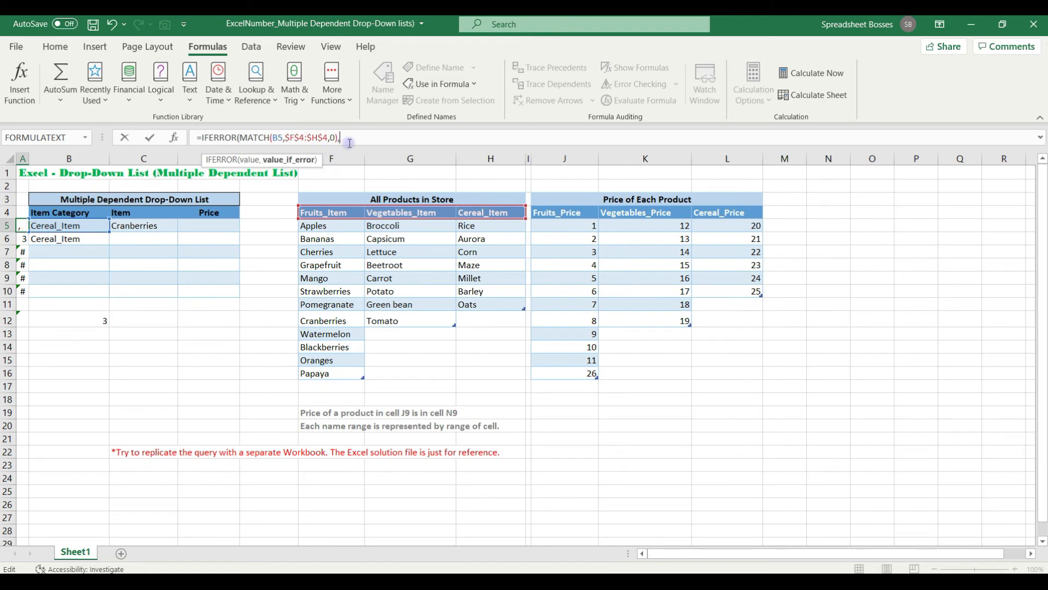
pyautogui.write('""')
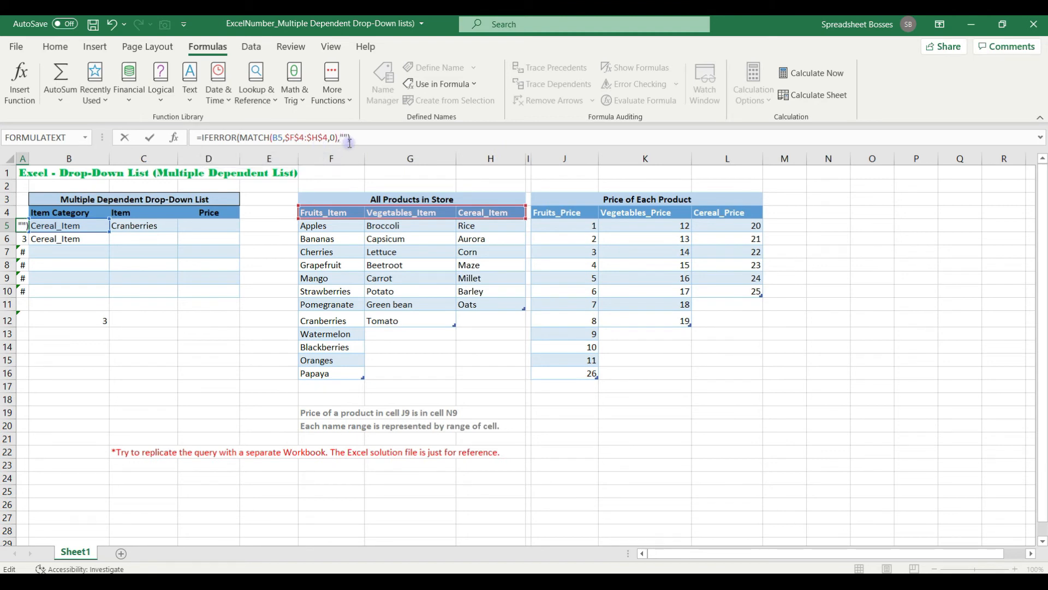
pyautogui.press('Return')
# Fill the IFERROR formula from A5 down to A10
pyautogui.click(23, 225)
pyautogui.moveTo(29, 232); pyautogui.dragTo(24, 294)
pyautogui.click(71, 267)
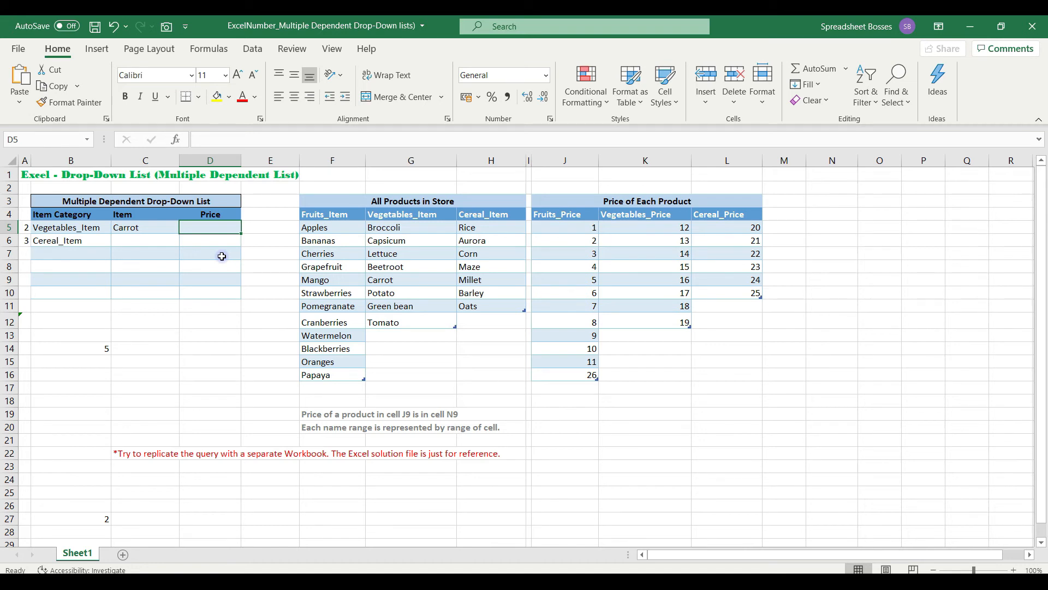
# Begin a MATCH formula in D5 with the item in C5 as the lookup value
pyautogui.write('=')
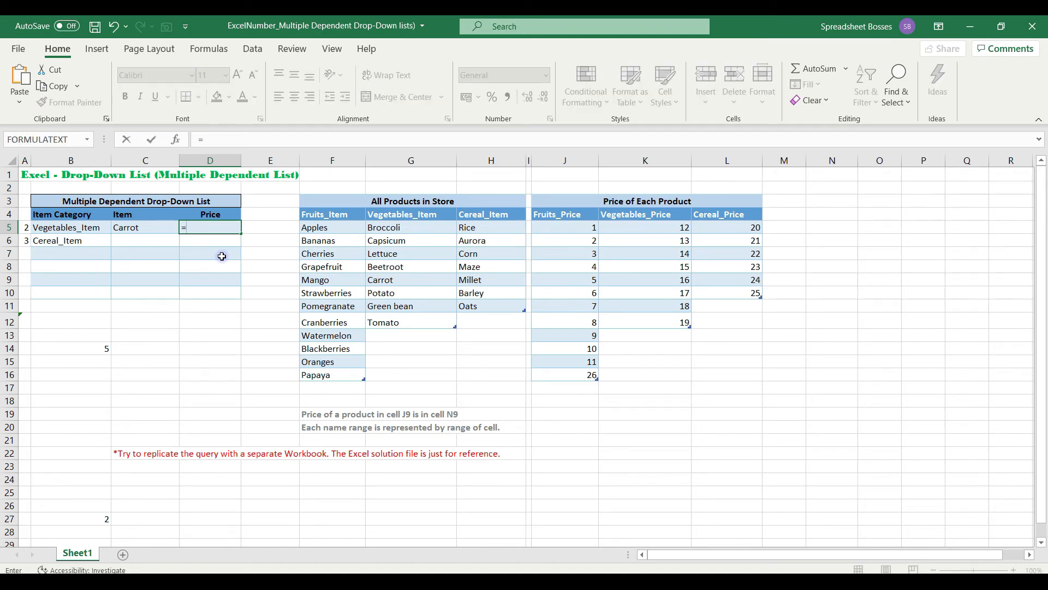
pyautogui.write('match')
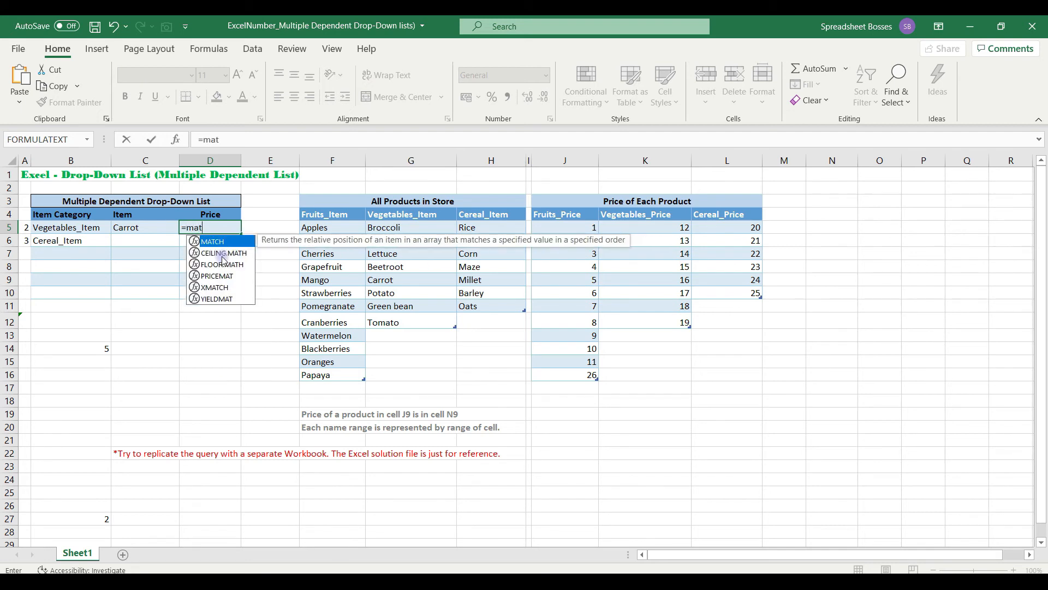
pyautogui.press('Tab')
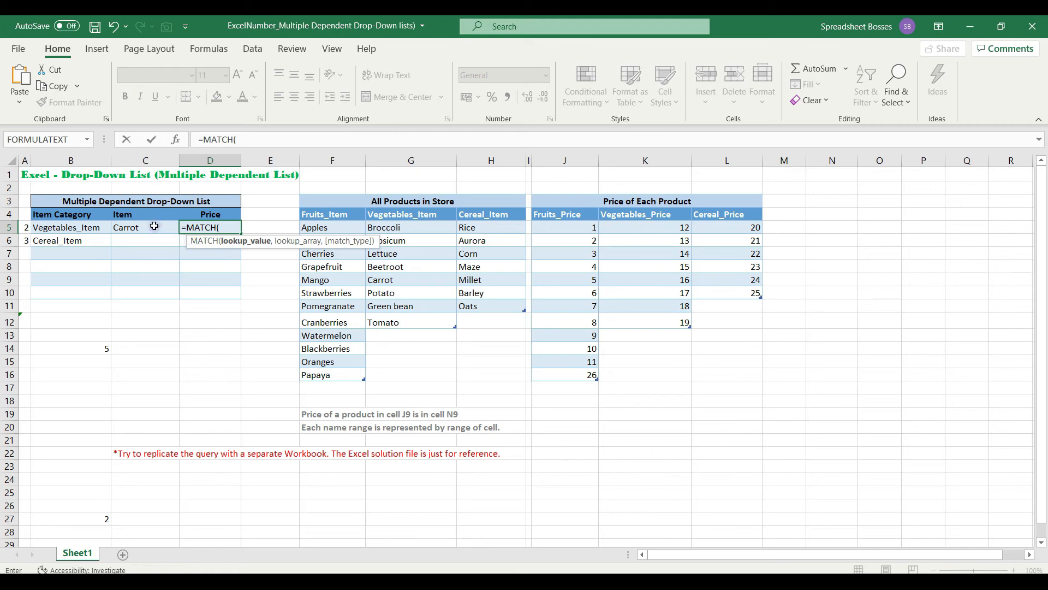
pyautogui.click(154, 226)
pyautogui.write(',')
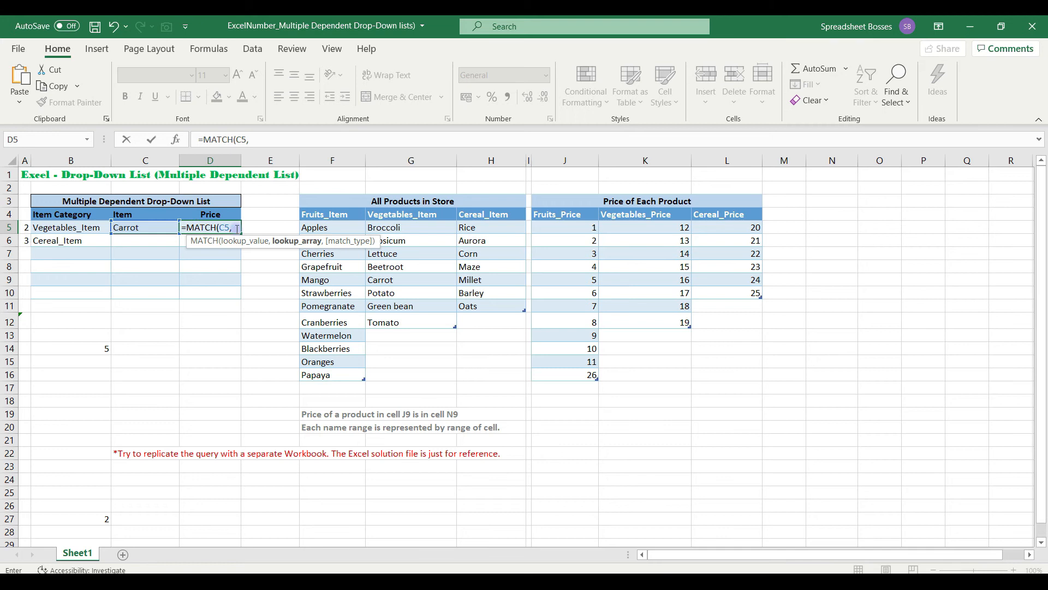
# Nest INDEX as the lookup array of the D5 MATCH formula, with the multi-area reference (Fruits_Item,Vegetables_Item,Cereal_Item)
pyautogui.write('inde')
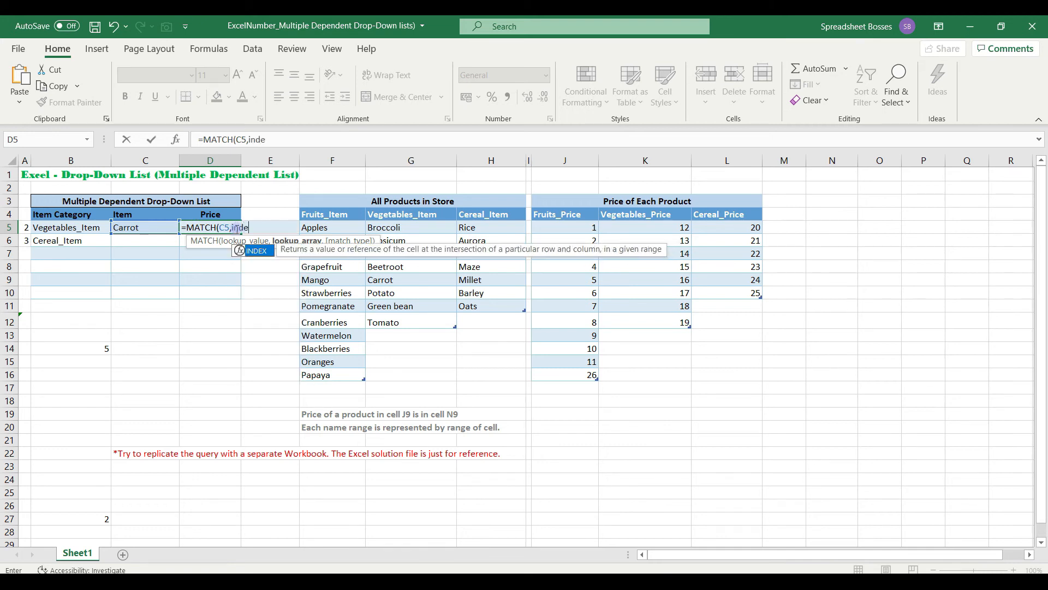
pyautogui.press('Tab')
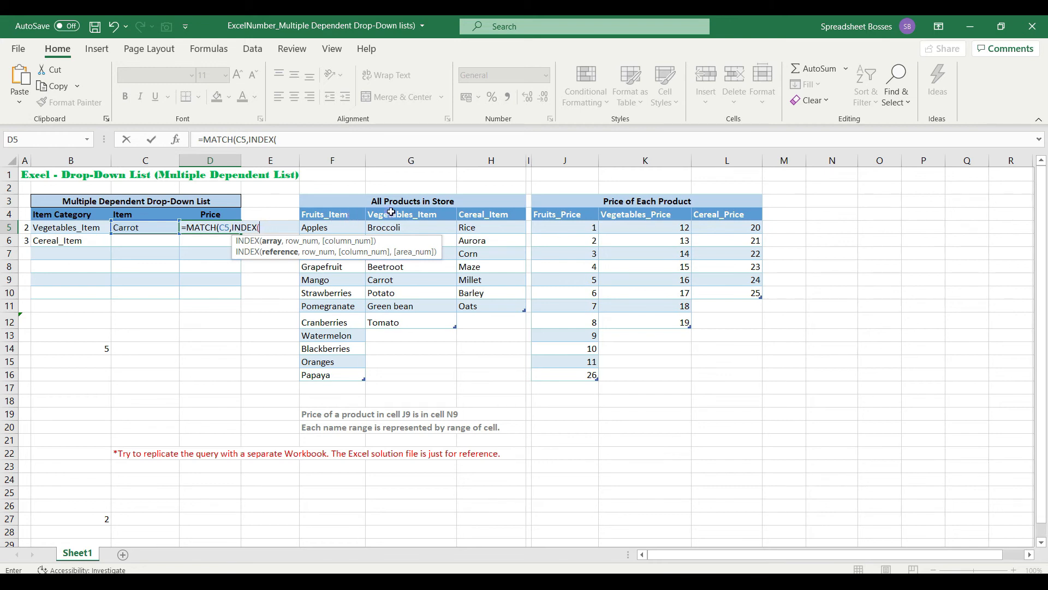
pyautogui.write('(fr')
pyautogui.press('Tab')
pyautogui.write(',vege')
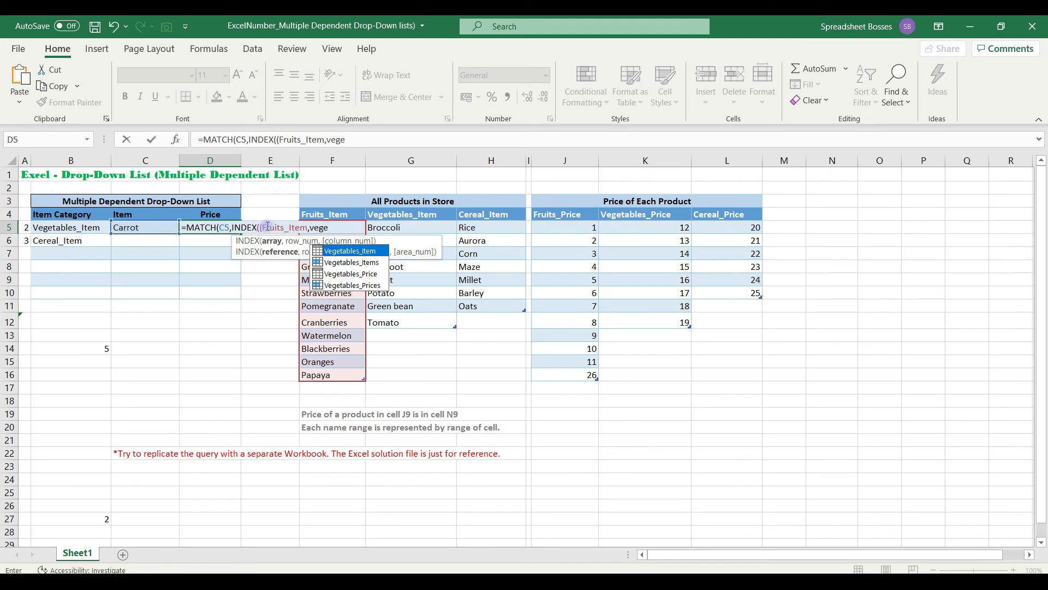
pyautogui.press('Tab')
pyautogui.write(',')
pyautogui.write('cereal')
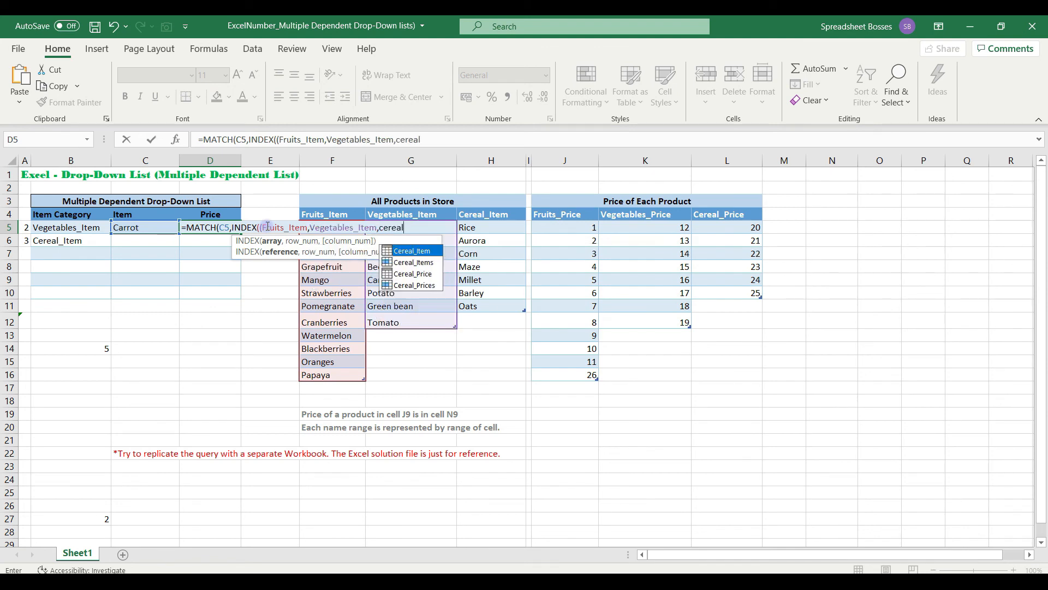
pyautogui.press('Tab')
pyautogui.write(')')
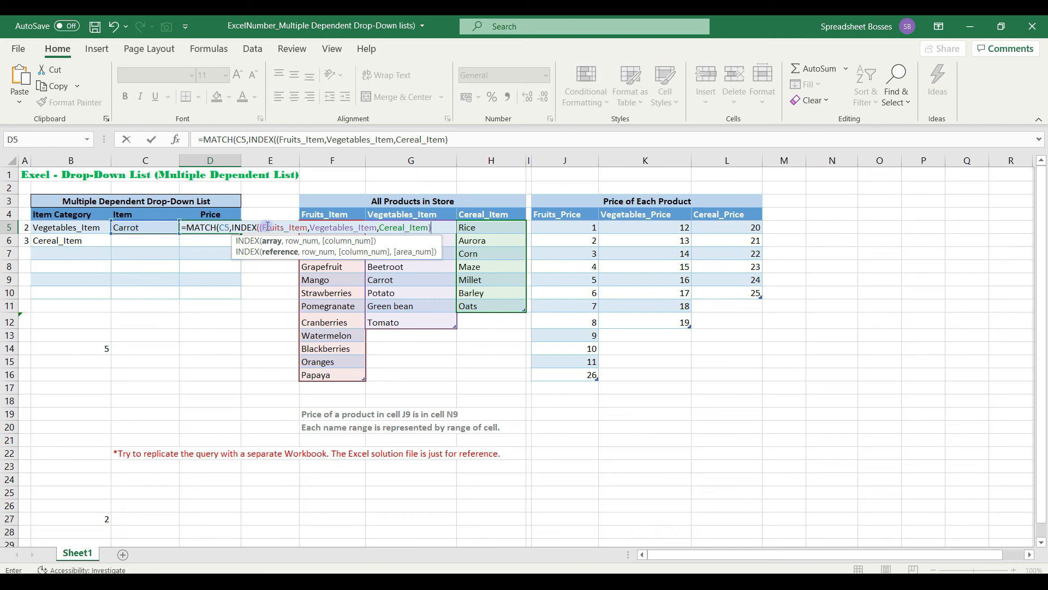
# Complete the D5 formula with INDEX row 0, column 0 and area number A5, and MATCH type 0 for an exact match
pyautogui.write(',')
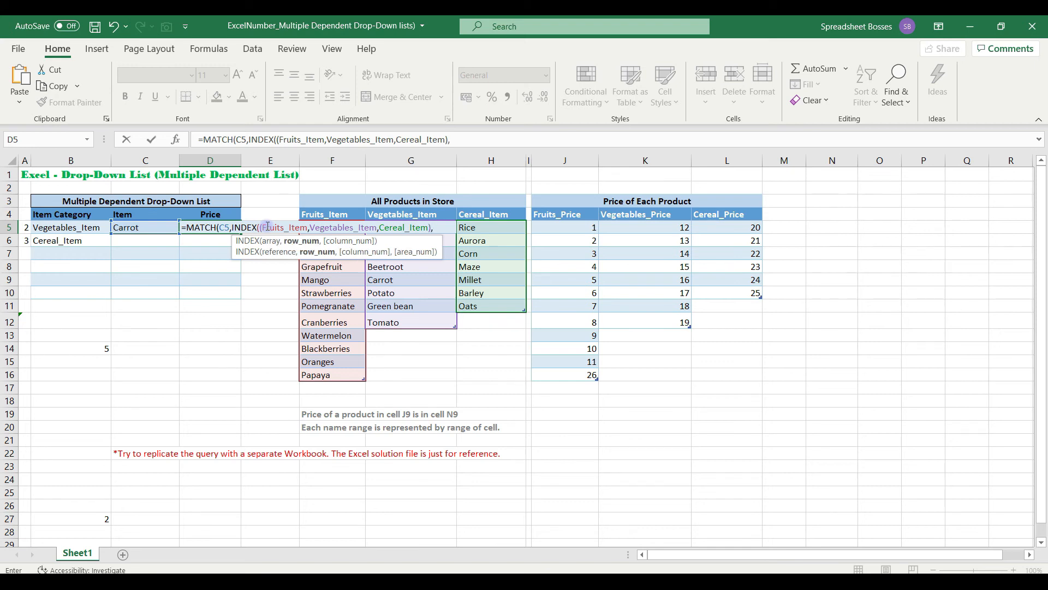
pyautogui.write('0,0')
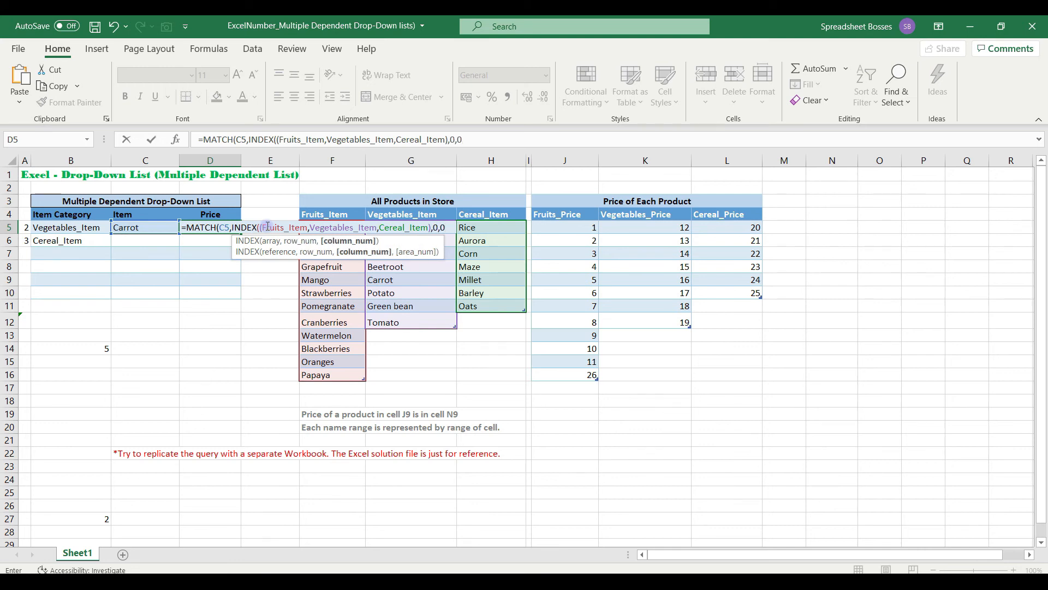
pyautogui.write(',')
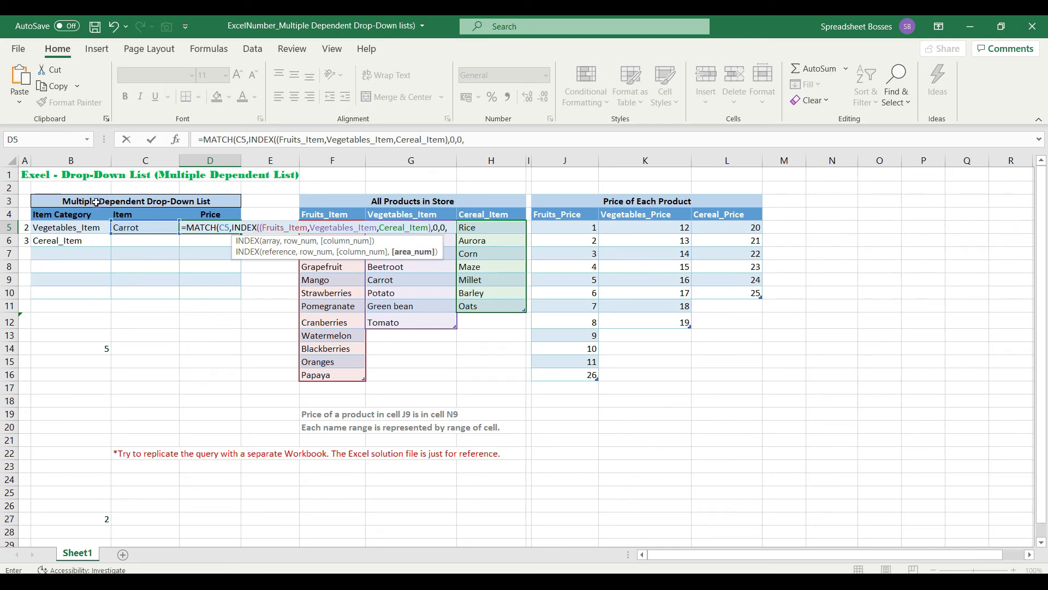
pyautogui.click(24, 228)
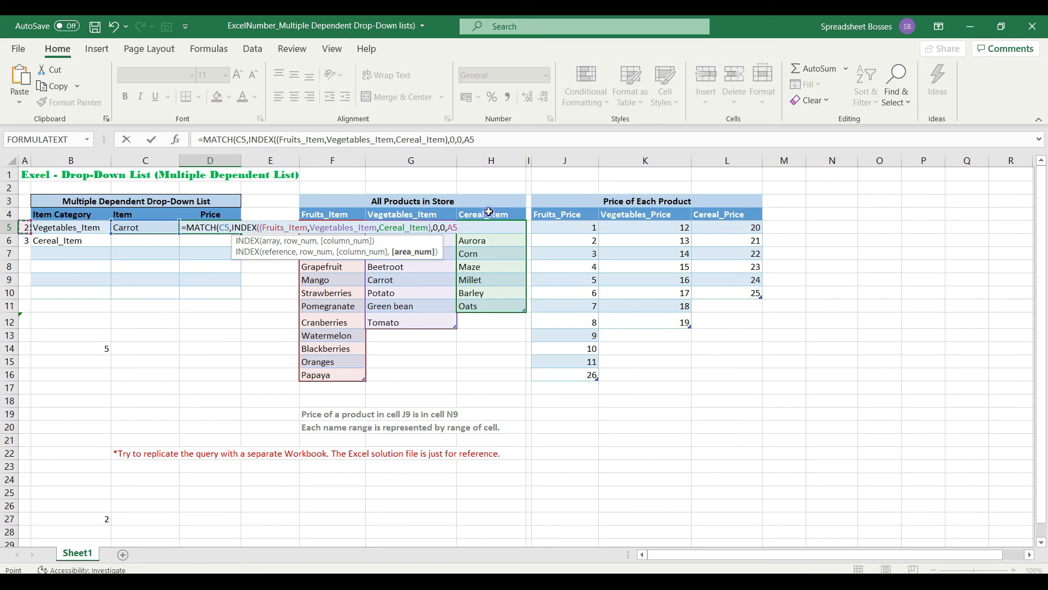
pyautogui.write(')')
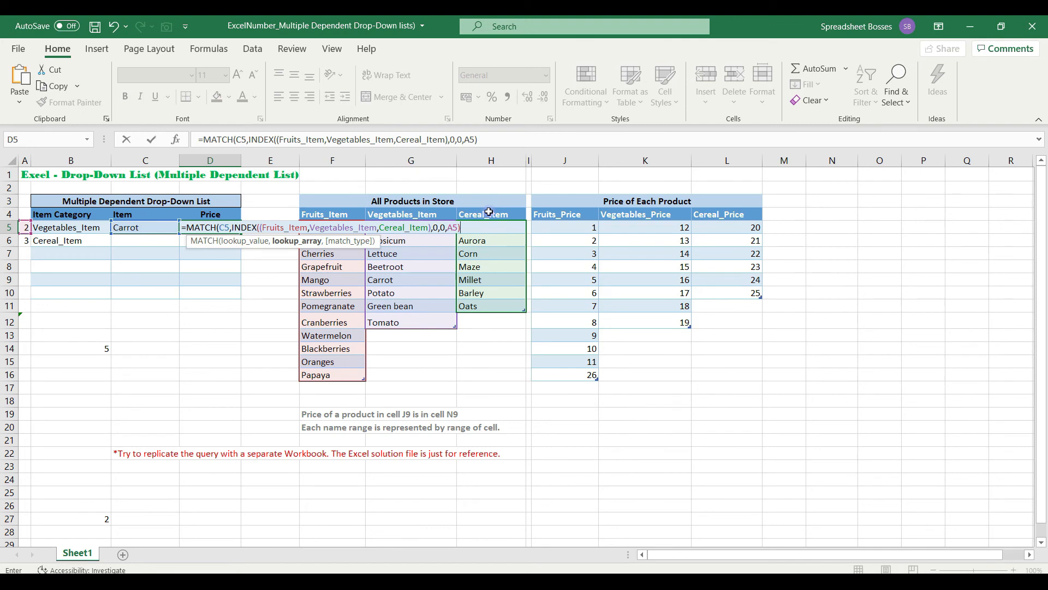
pyautogui.write(',')
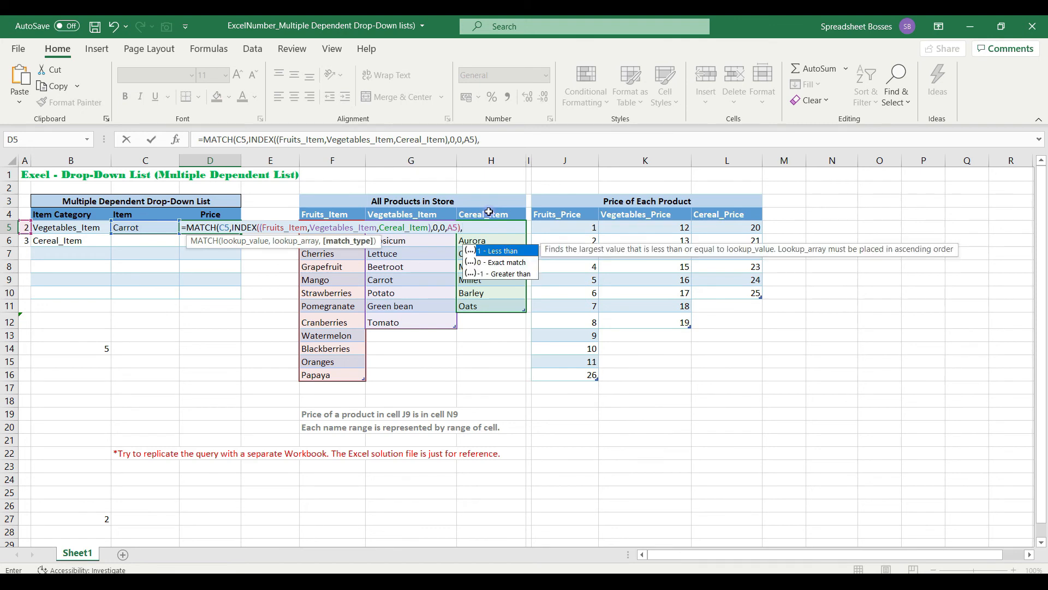
pyautogui.write('0')
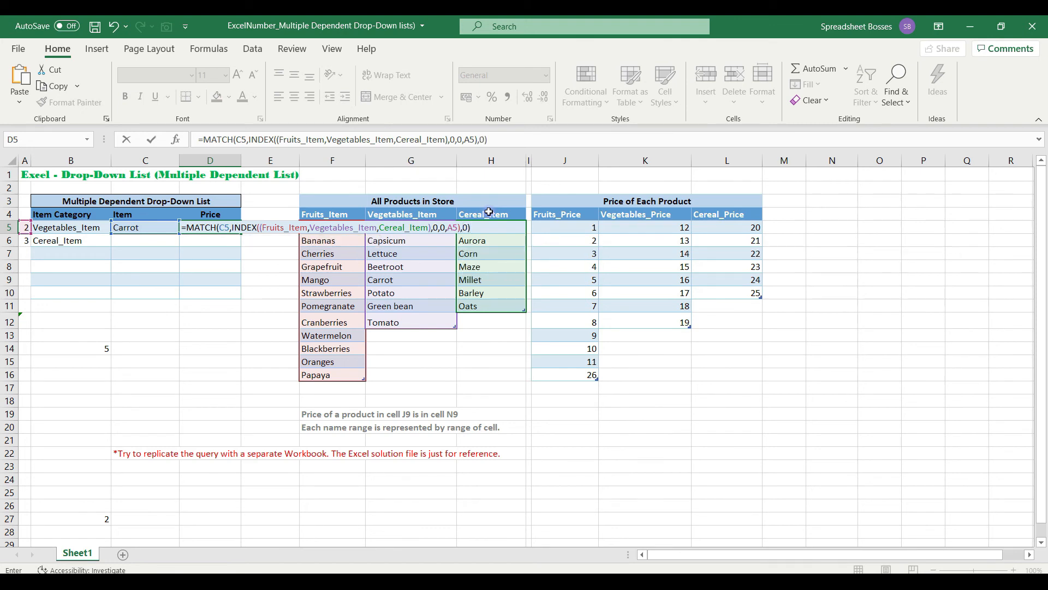
pyautogui.press('Return')
pyautogui.click(217, 228)
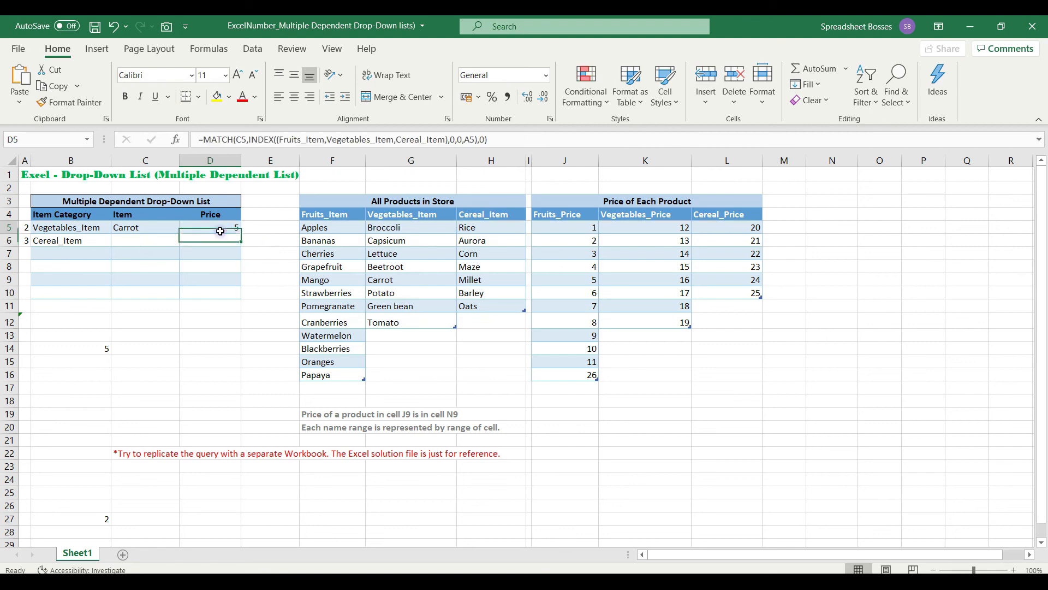
# Evaluate the INDEX portion and the C5 lookup value inside the D5 formula, leaving the formula unmodified
pyautogui.click(393, 282)
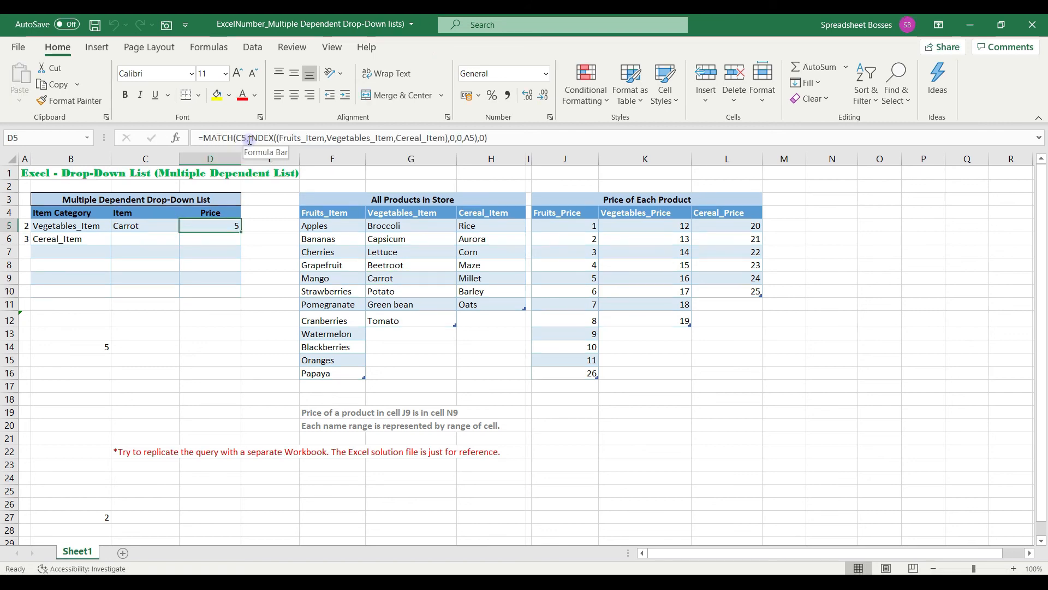
pyautogui.click(249, 140)
pyautogui.click(312, 160)
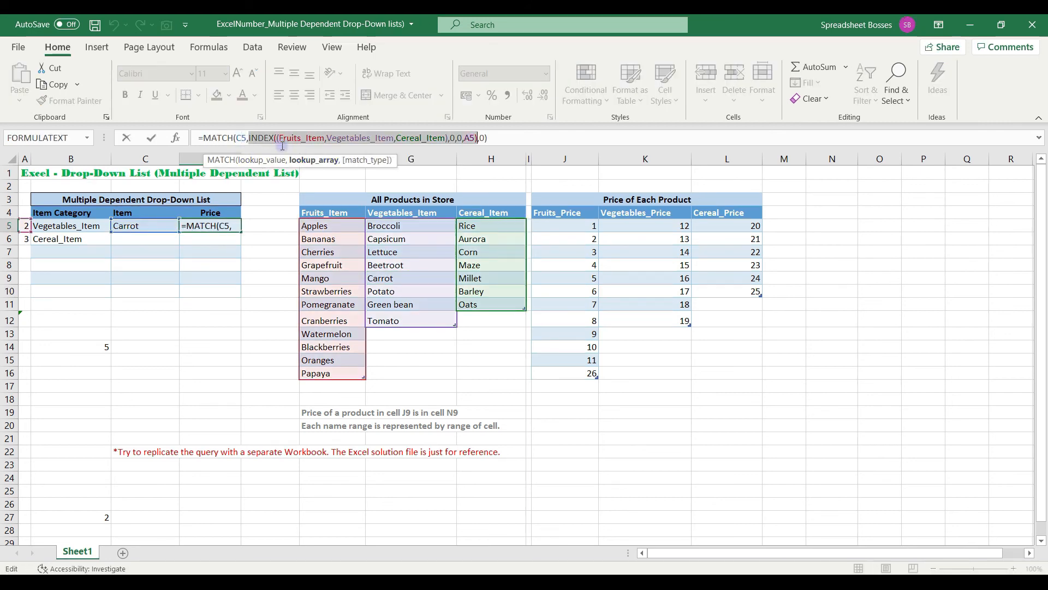
pyautogui.press('F9')
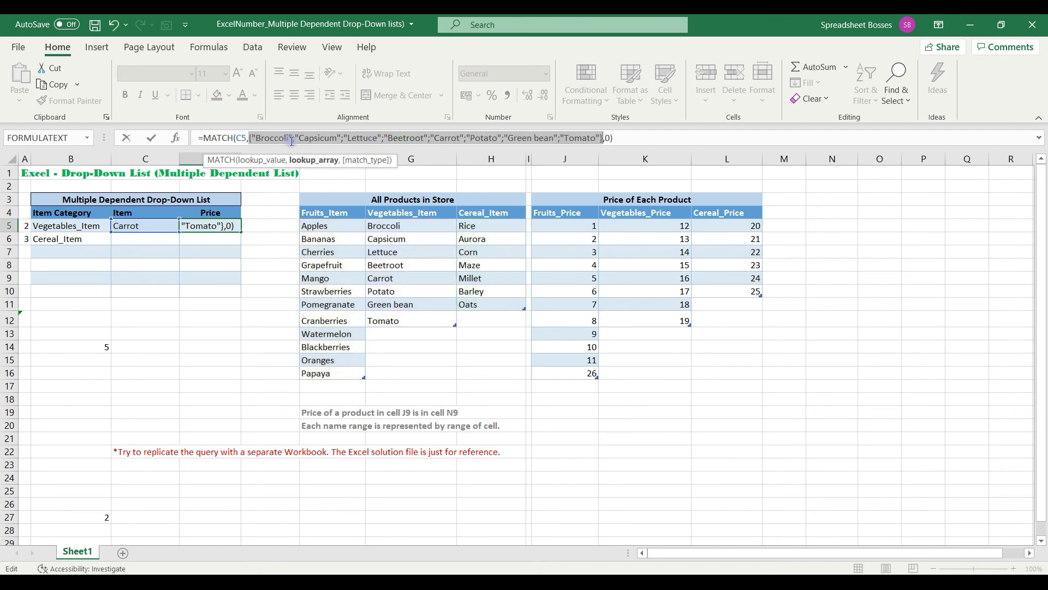
pyautogui.doubleClick(240, 139)
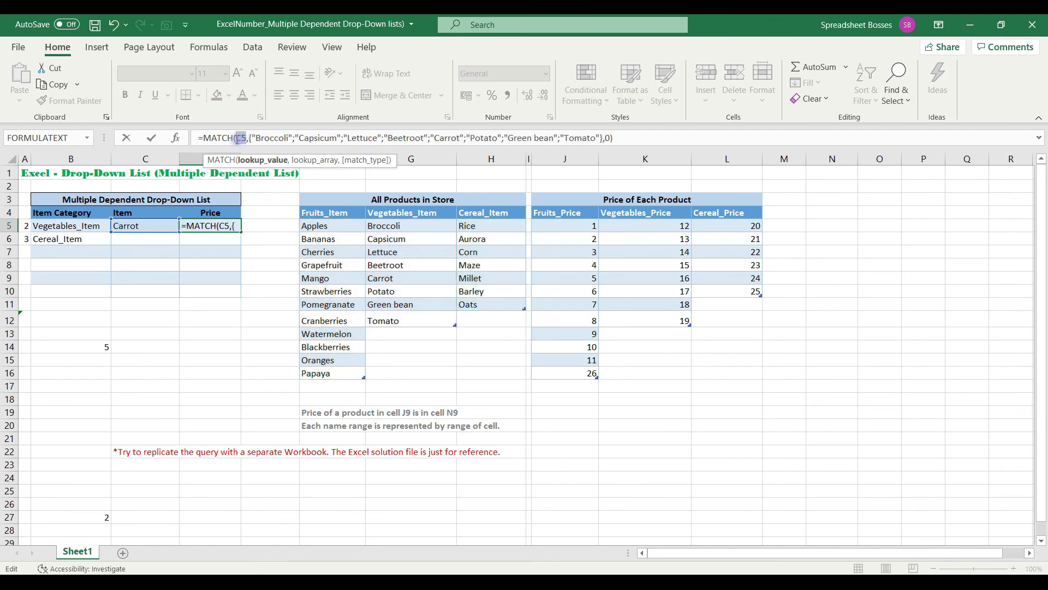
pyautogui.press('F9')
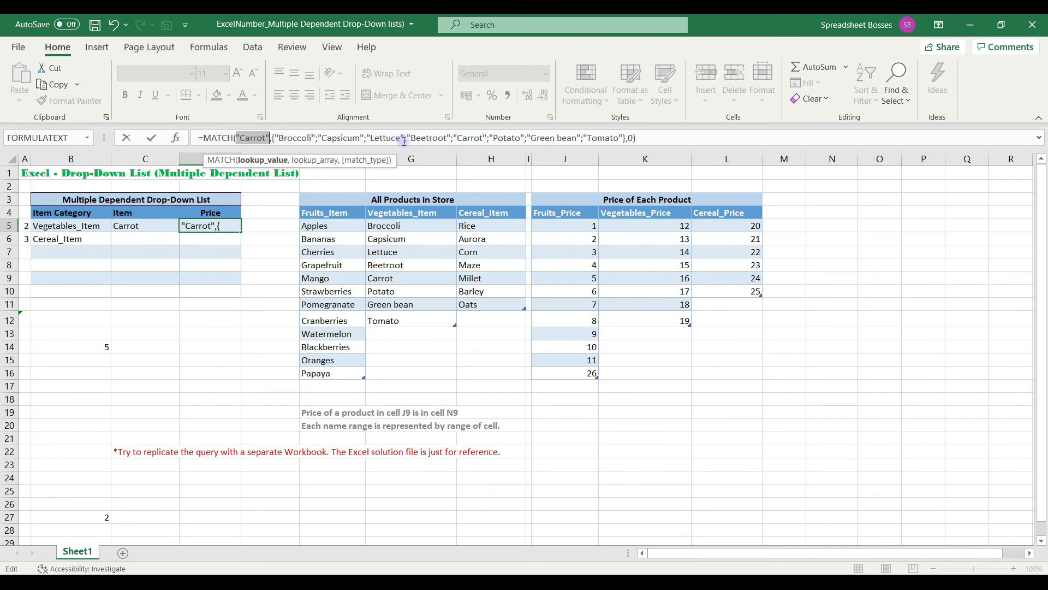
pyautogui.press('Escape')
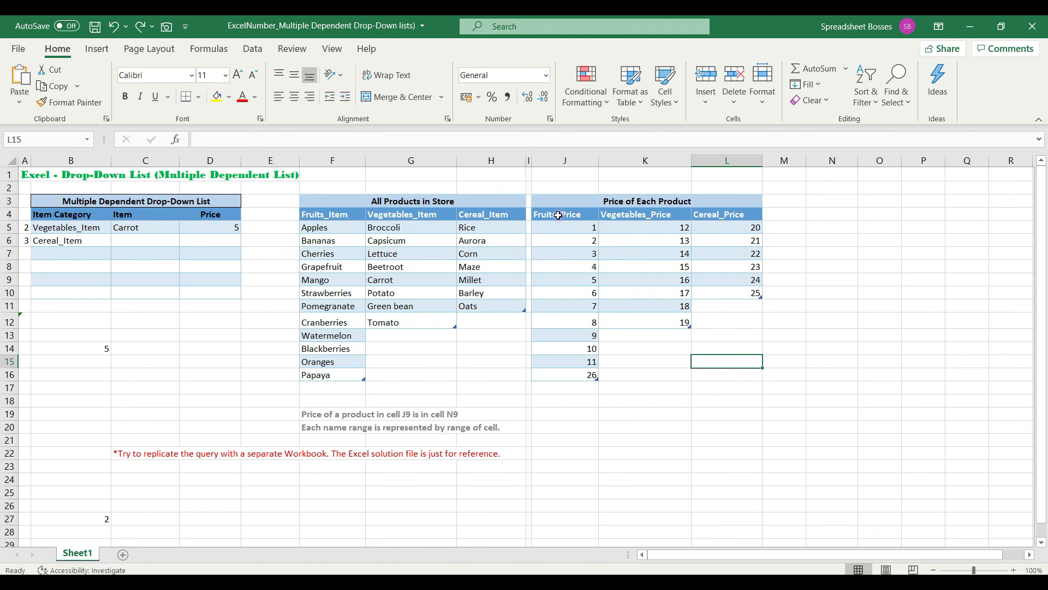
# Put INDEX around the D5 MATCH formula, with (Fruits_Prices,Vegetables_Prices,Cereal_Prices) as its reference and MATCH as the row number
pyautogui.click(209, 228)
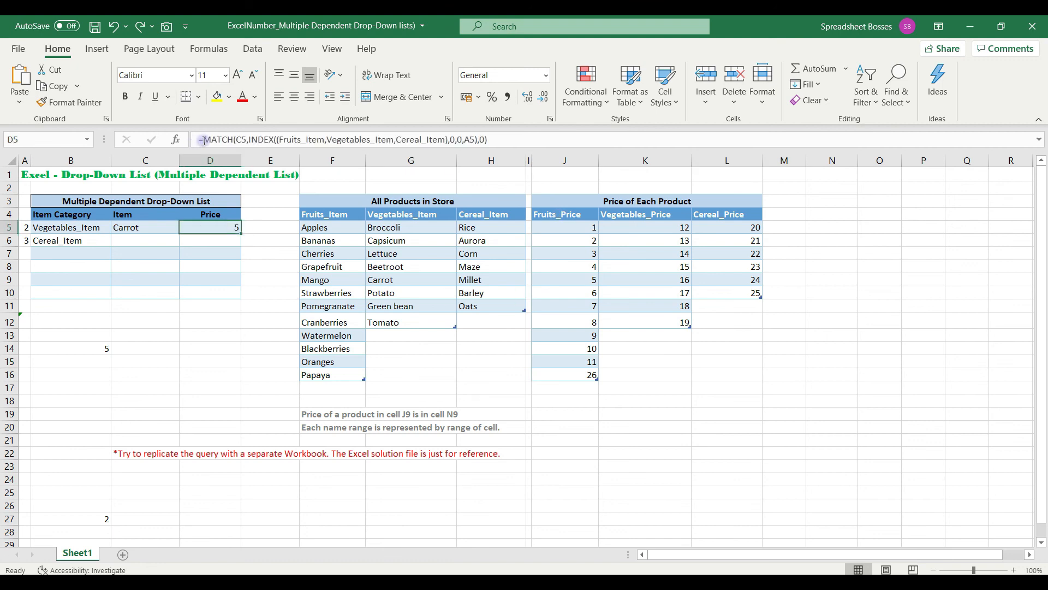
pyautogui.click(203, 140)
pyautogui.write('INDEX(')
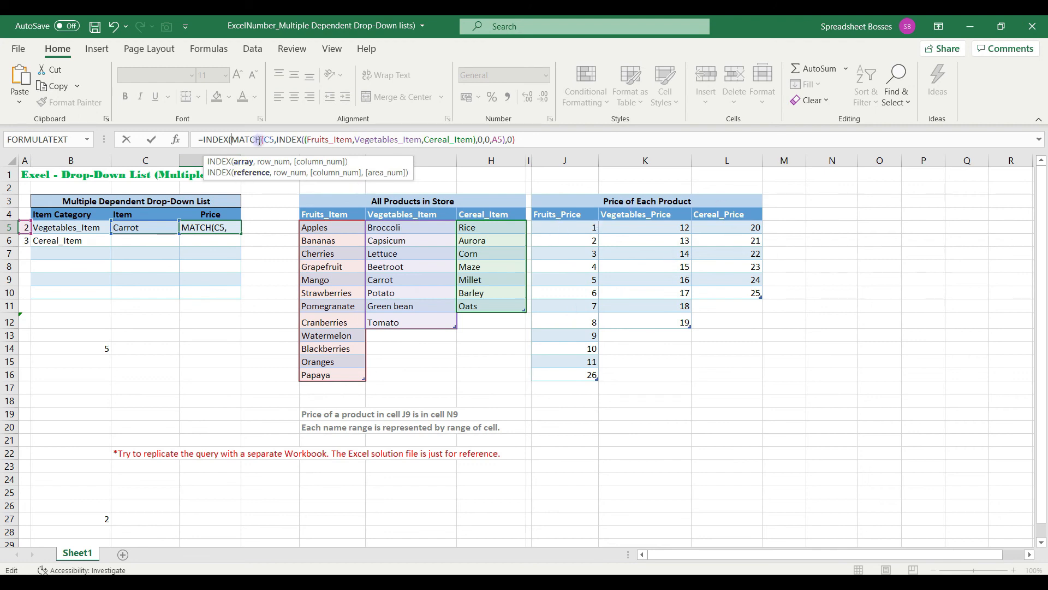
pyautogui.write('frui')
pyautogui.doubleClick(267, 206)
pyautogui.write(',veg')
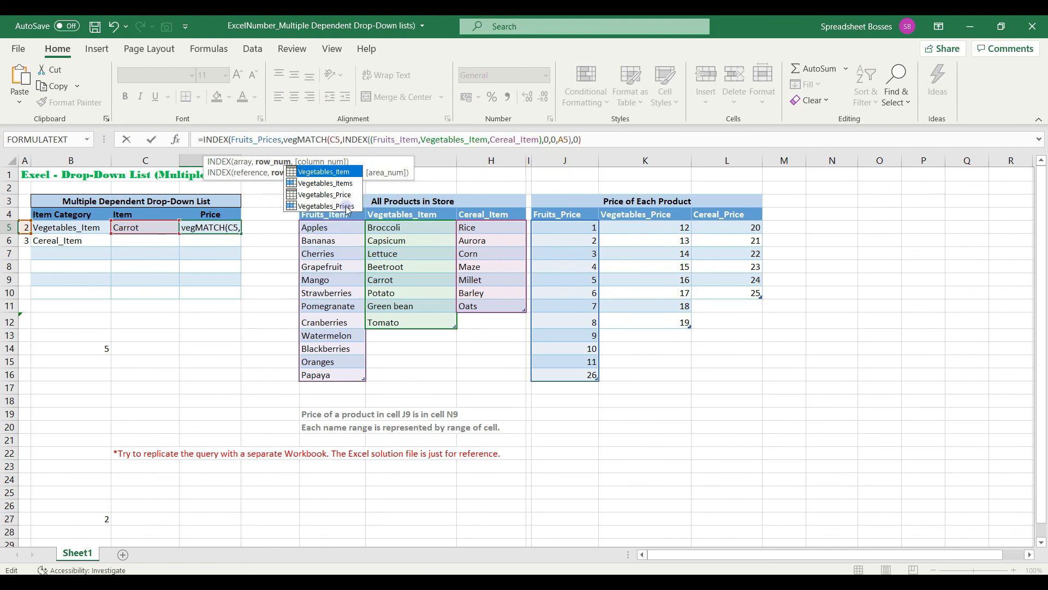
pyautogui.doubleClick(347, 206)
pyautogui.write(',cere')
pyautogui.doubleClick(386, 205)
pyautogui.write(')')
pyautogui.click(231, 140)
pyautogui.write('(')
pyautogui.click(418, 141)
pyautogui.write(',')
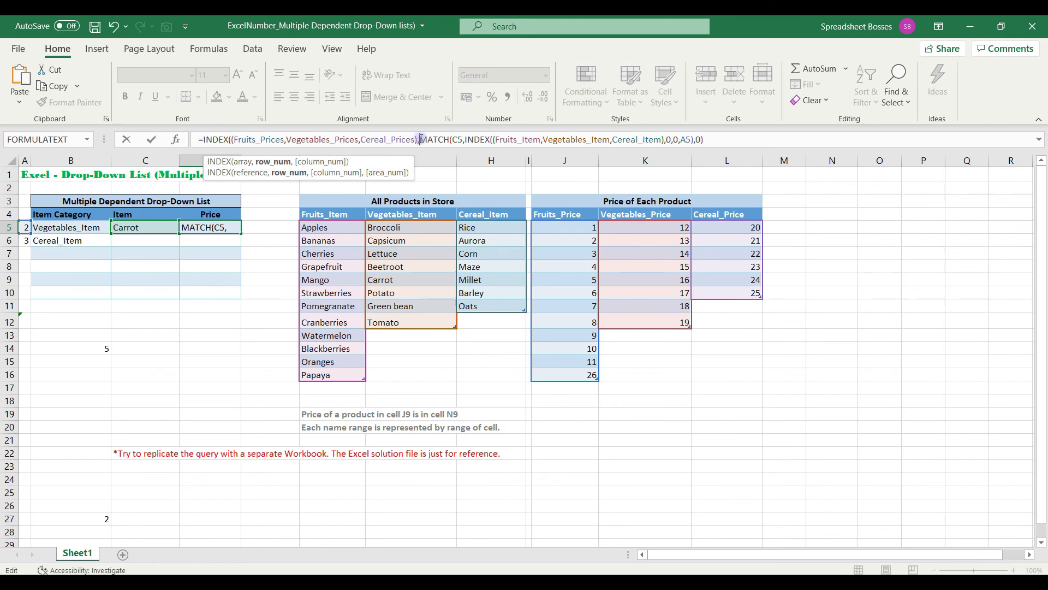
# Evaluate the MATCH portion of the D5 formula in place and restore its formula text
pyautogui.moveTo(420, 140); pyautogui.dragTo(706, 141)
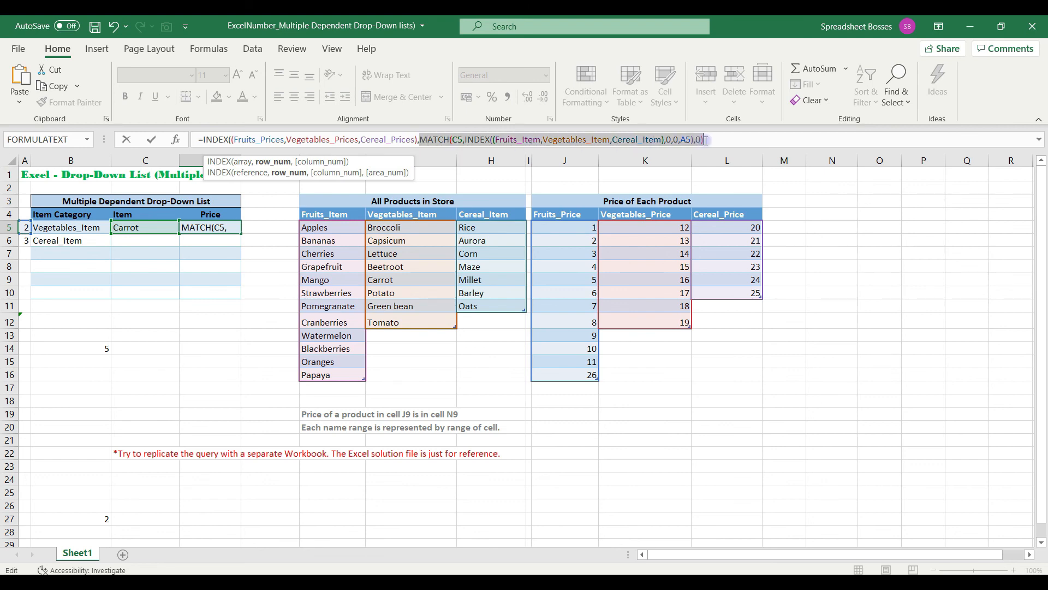
pyautogui.write('5')
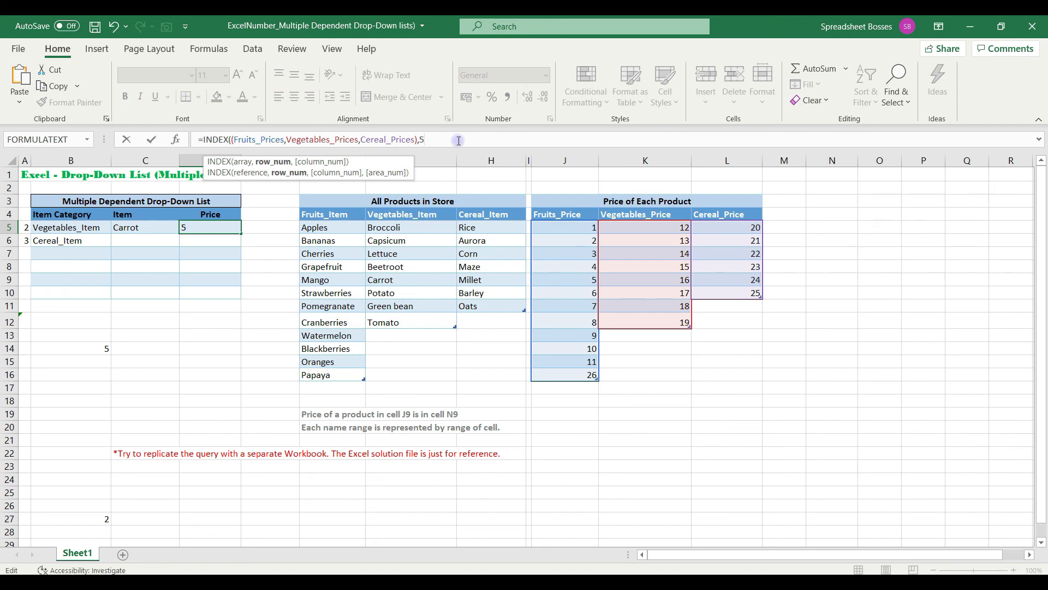
pyautogui.hotkey('ctrl', 'z')
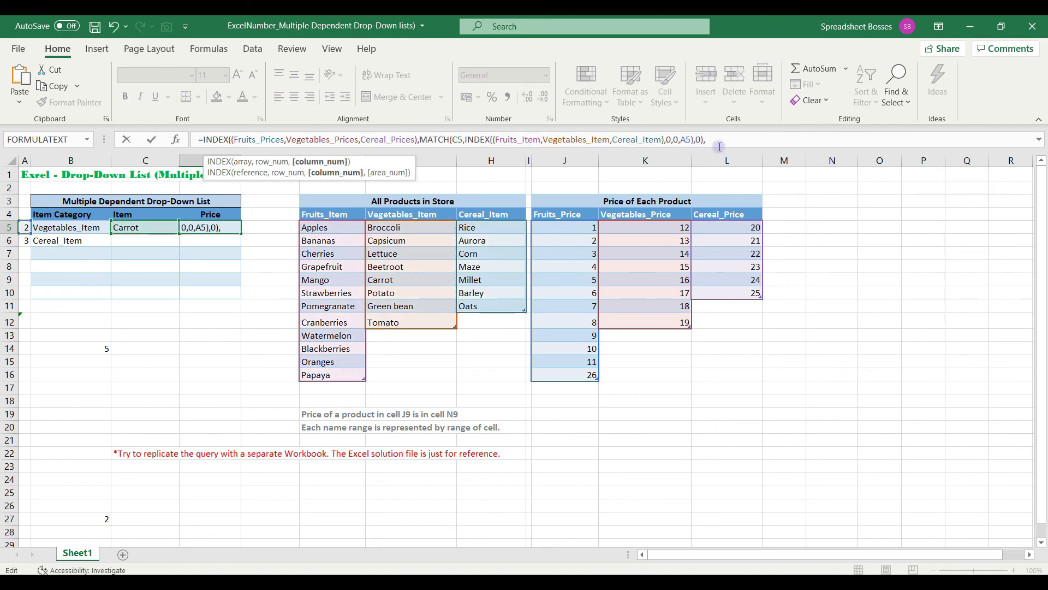
# Finish the outer INDEX in D5 with an empty column number and A5 as the area number
pyautogui.write(',')
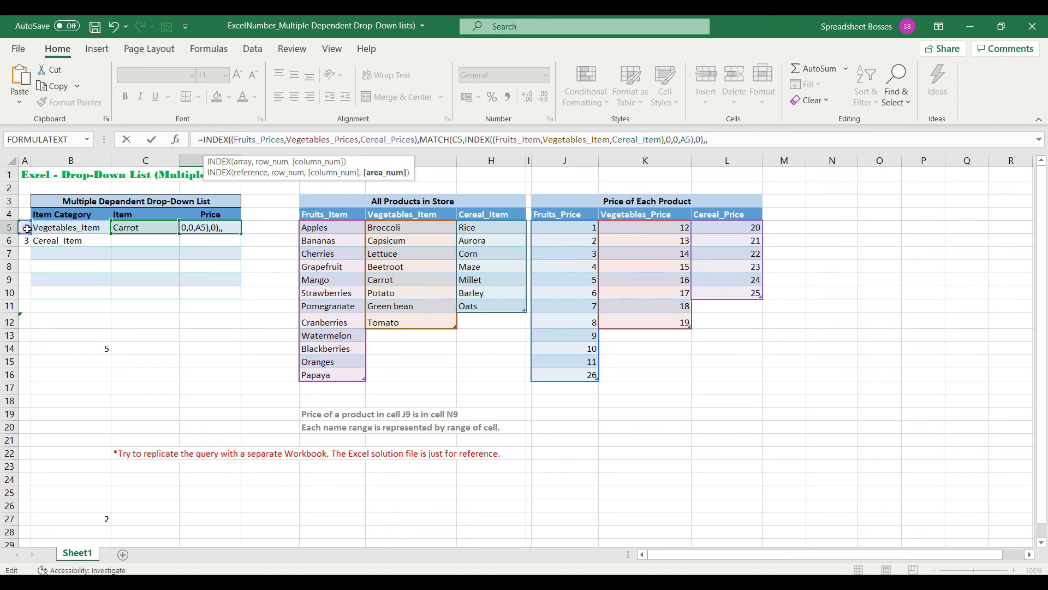
pyautogui.click(26, 228)
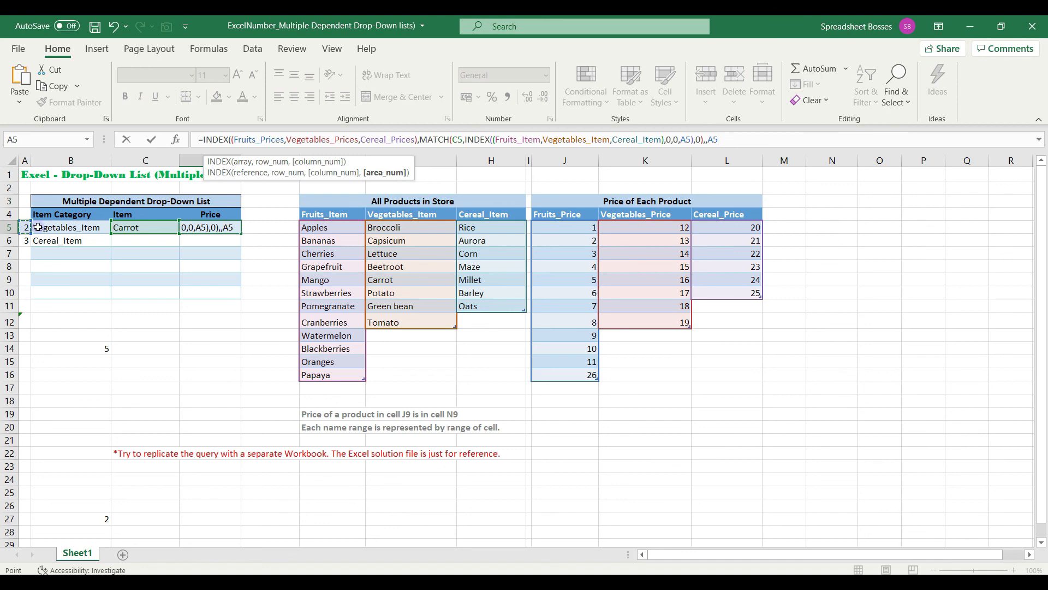
pyautogui.write(')')
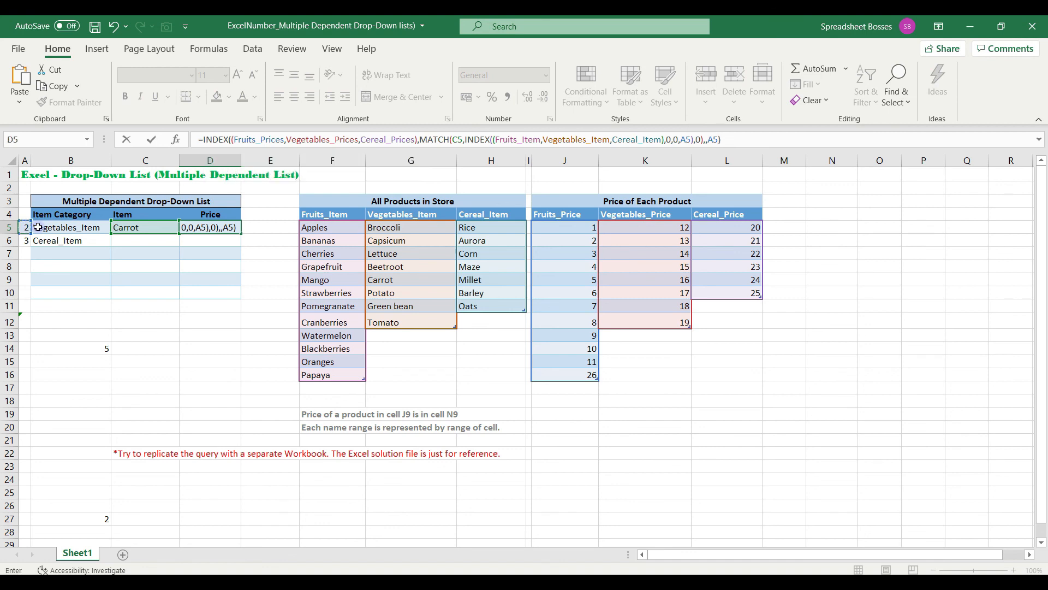
pyautogui.press('Return')
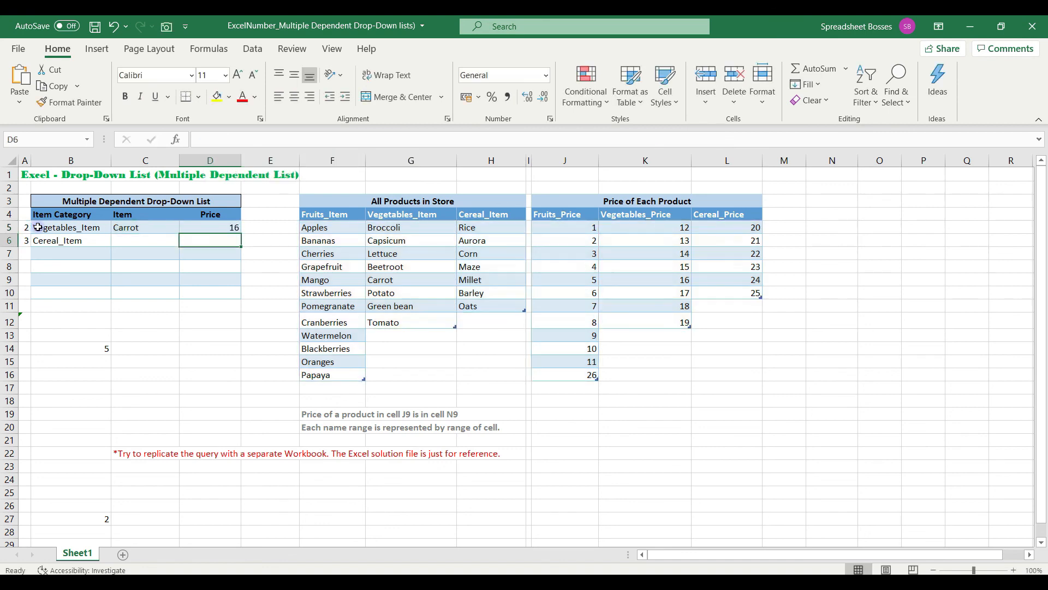
pyautogui.click(219, 224)
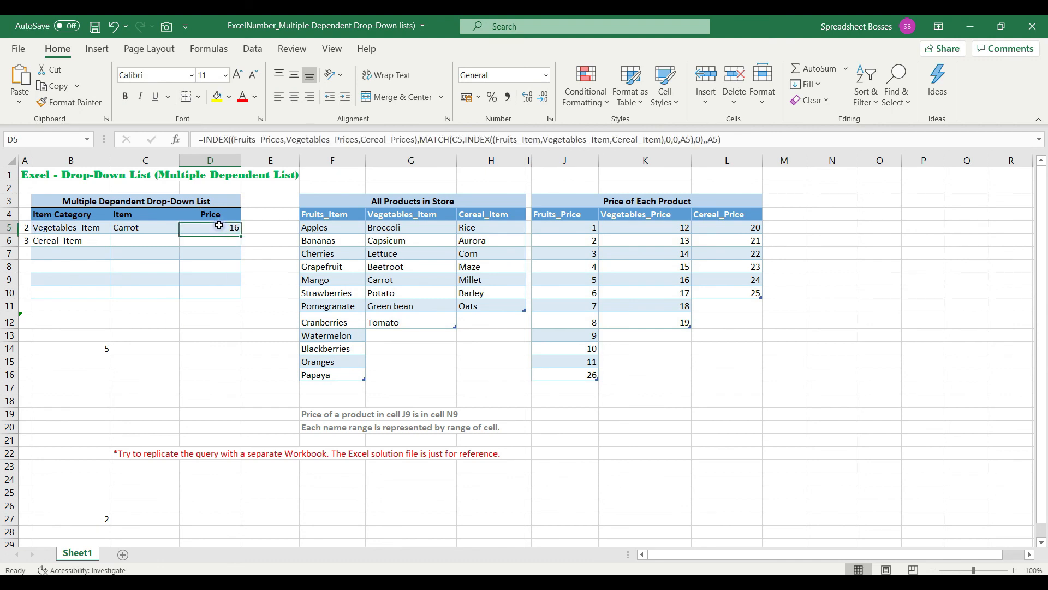
# Wrap the D5 price formula in IFERROR with "Select Item" as the error value, and fill it down to D10
pyautogui.hotkey('ctrl', 'z')
pyautogui.click(227, 229)
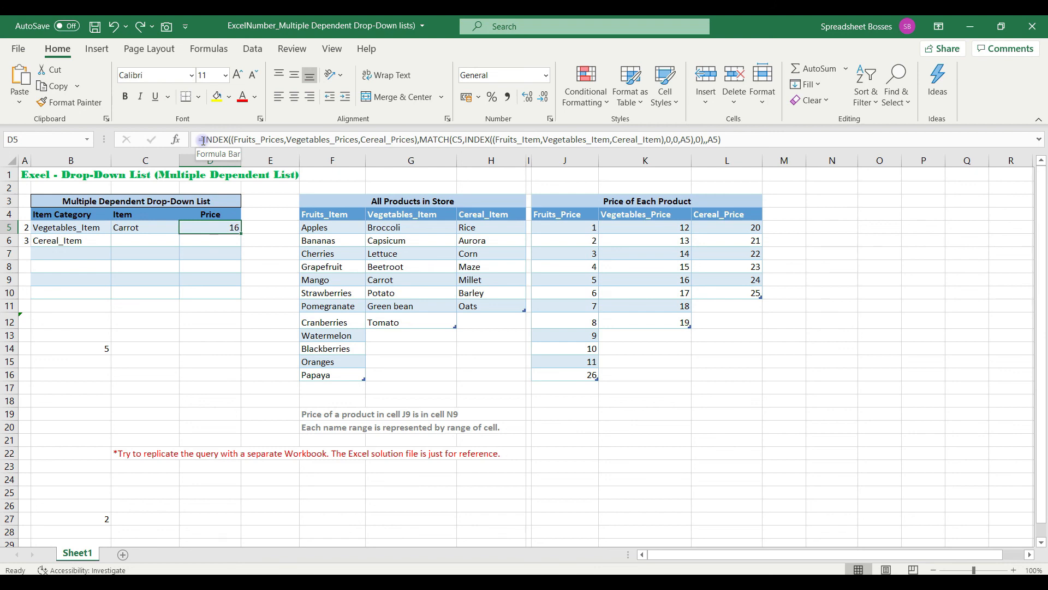
pyautogui.click(203, 141)
pyautogui.write('IFERROR(')
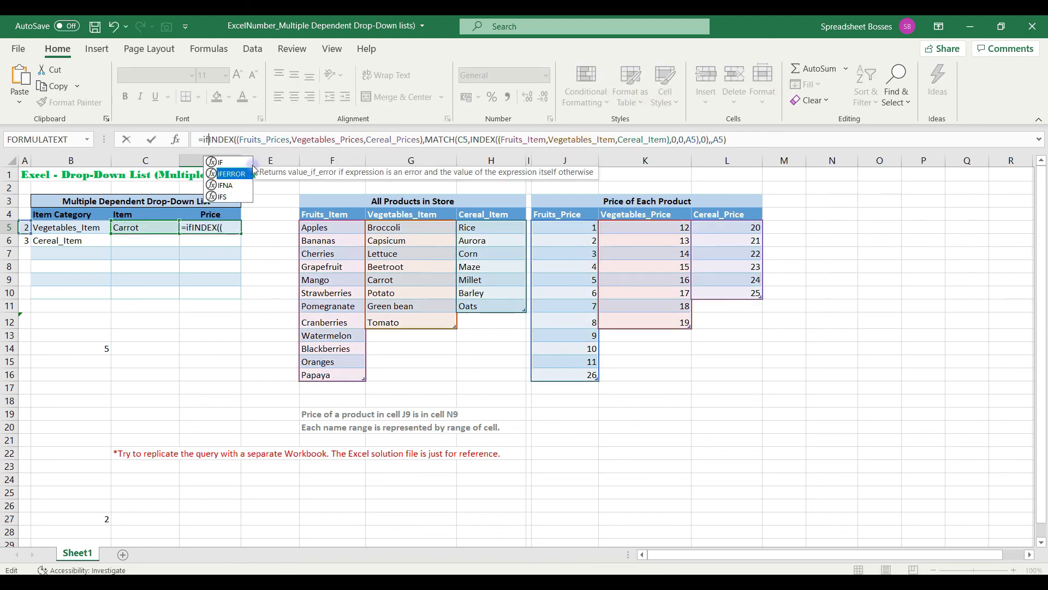
pyautogui.click(763, 141)
pyautogui.write(',"Select Item")')
pyautogui.hotkey('ctrl', 'Return')
pyautogui.moveTo(243, 234); pyautogui.dragTo(243, 298)
# Choose Maze from the item drop-down list in C6
pyautogui.click(145, 240)
pyautogui.click(185, 240)
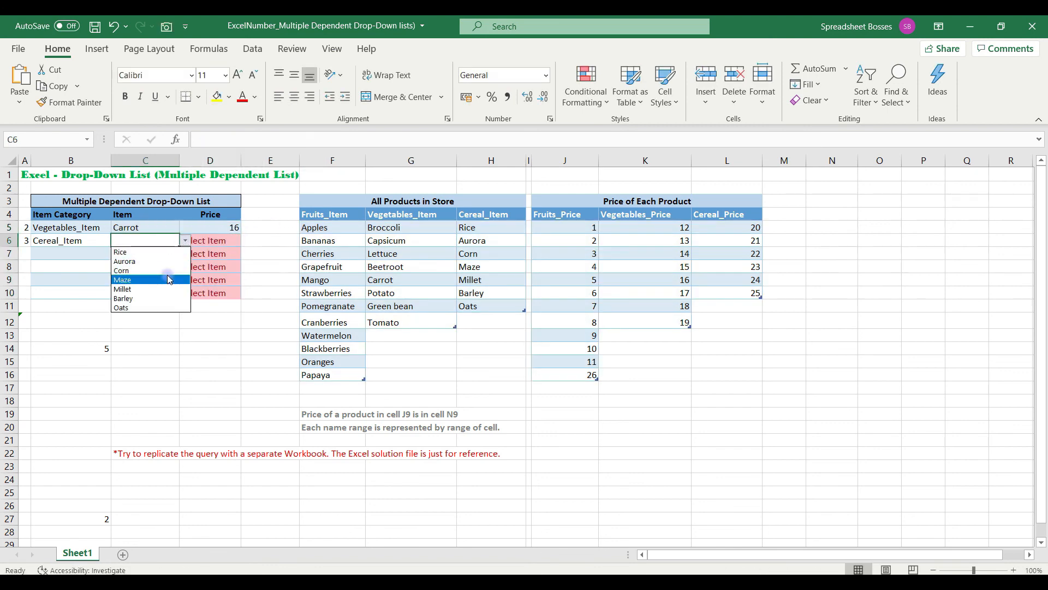
pyautogui.click(168, 279)
# Set row 7 to category Vegetables_Item and item Lettuce, and check the price formula in D7
pyautogui.click(101, 254)
pyautogui.click(185, 253)
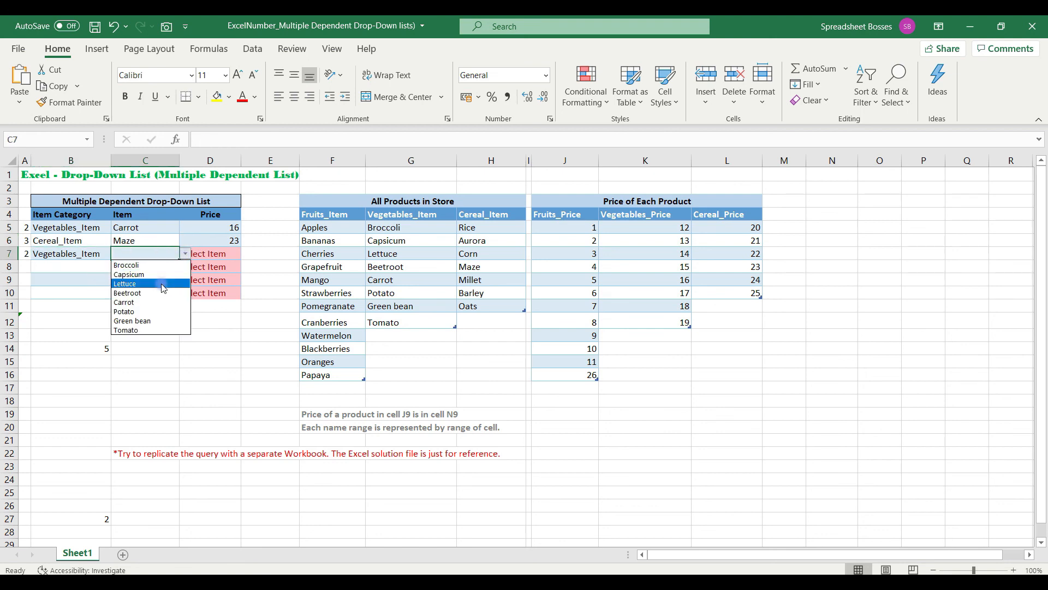
pyautogui.click(161, 286)
pyautogui.click(210, 255)
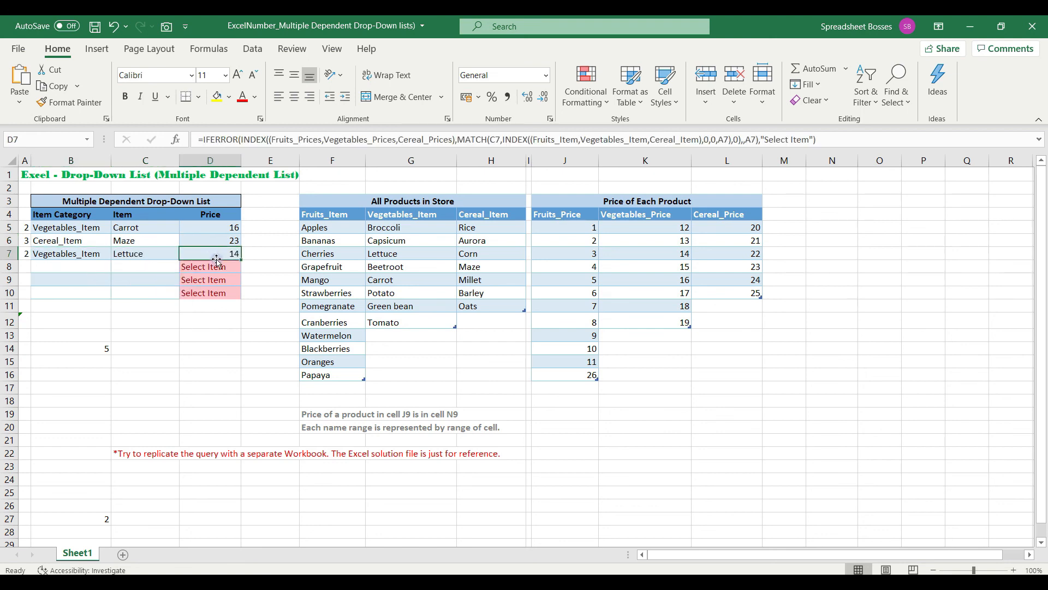